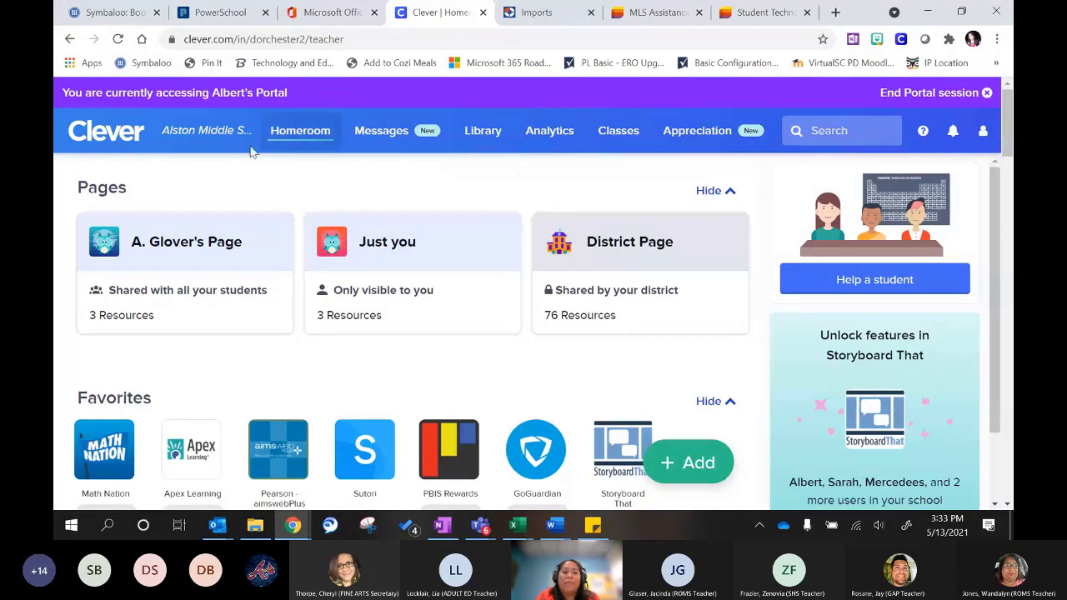
Locate the Professional Learning app among the DD2 Resources on the Clever homeroom page
mouse_move(276, 264)
scroll(422, 359, "down", 12)
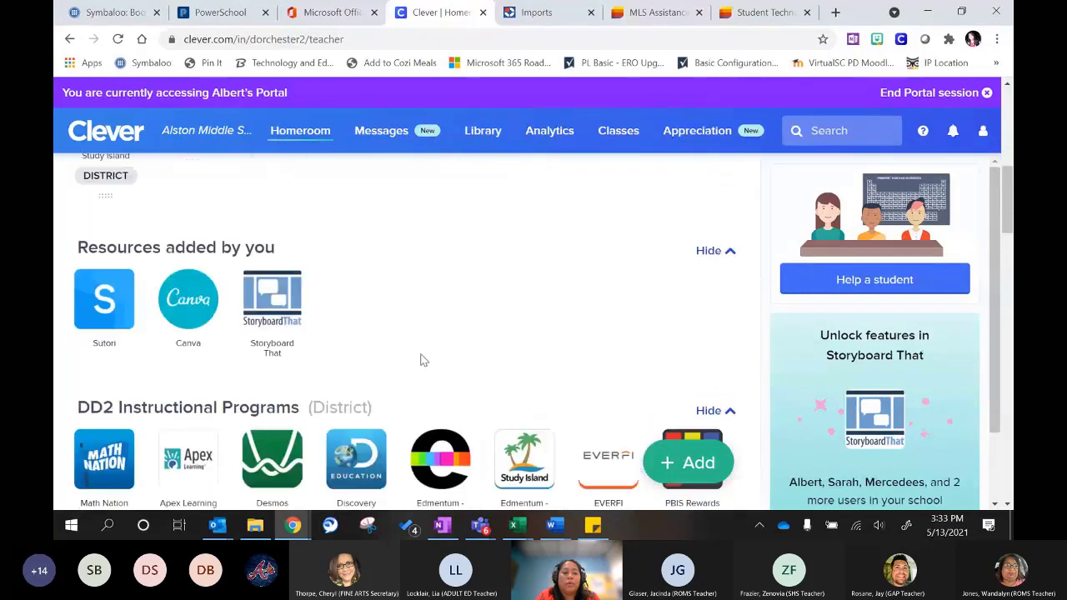
scroll(422, 360, "down", 4)
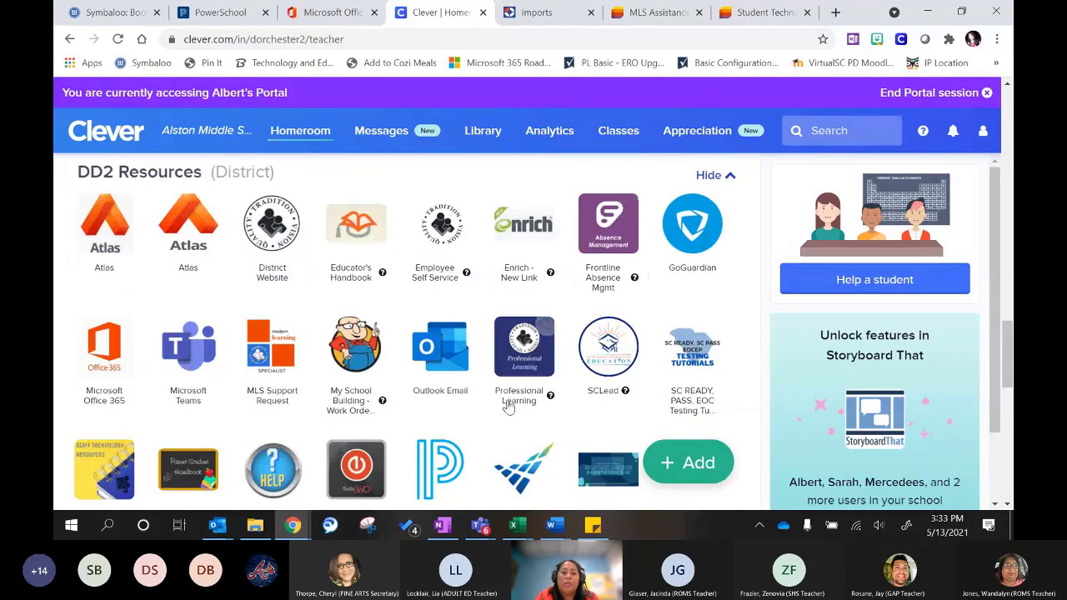
mouse_move(546, 397)
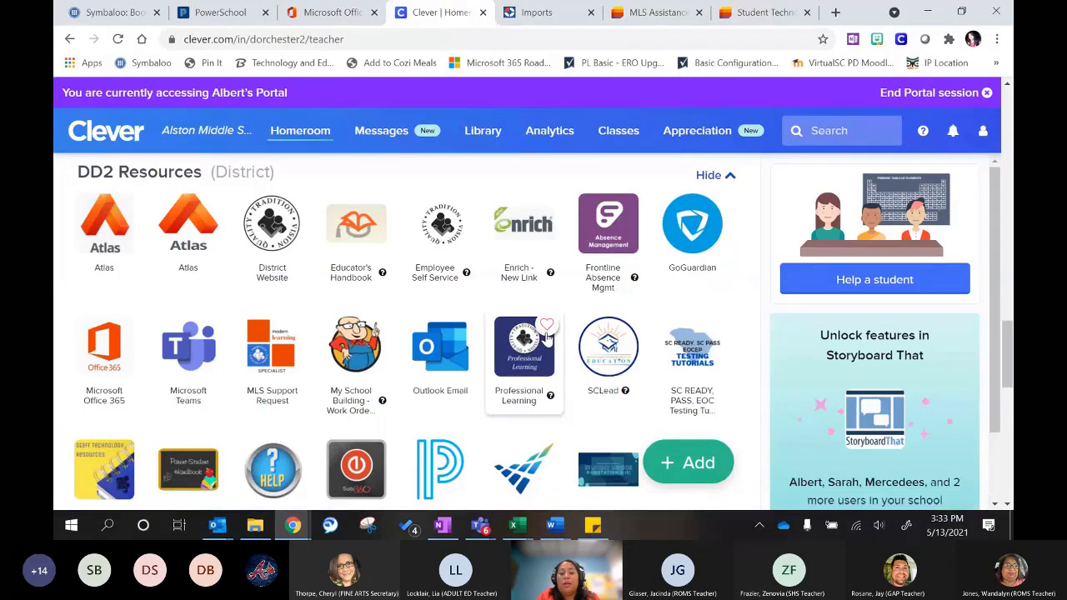
scroll(504, 364, "up", 15)
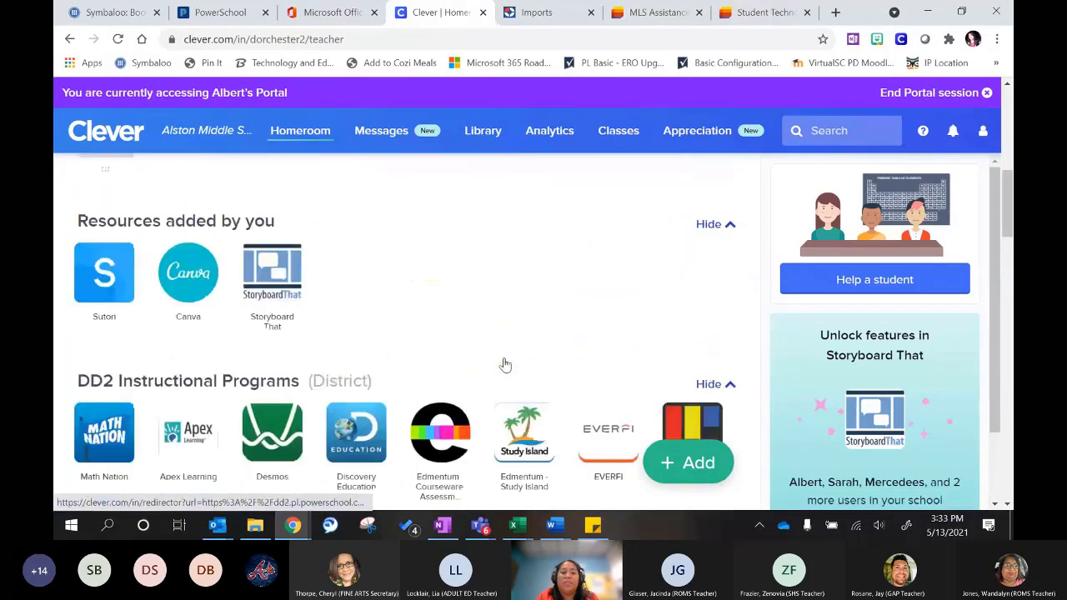
scroll(504, 364, "up", 2)
scroll(504, 364, "down", 1)
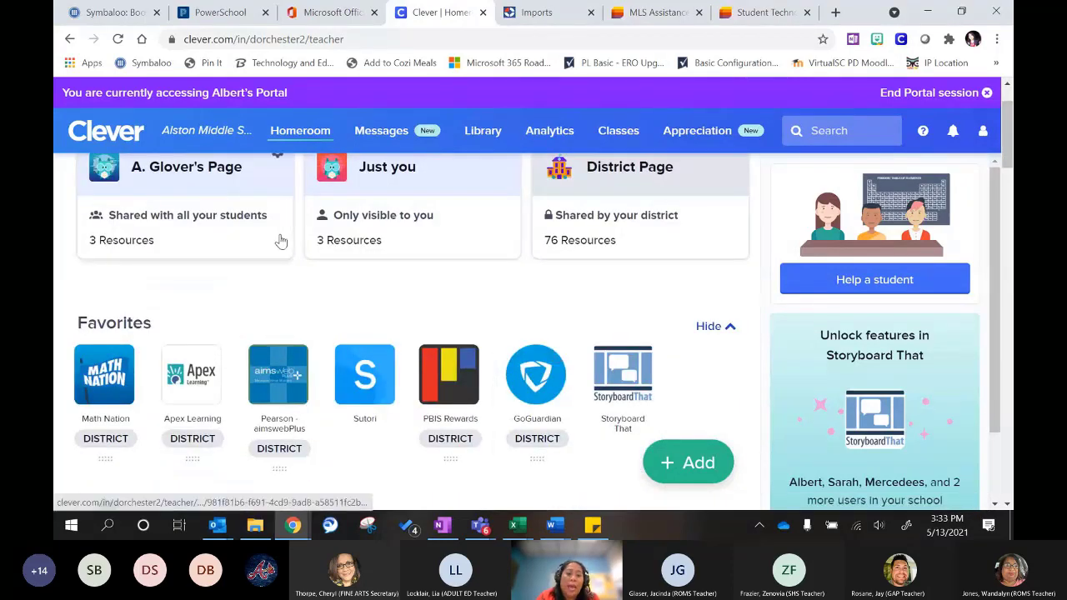
Switch to Symbaloo and open the Professional Learning tile for editing to get its website address
left_click(125, 14)
right_click(338, 190)
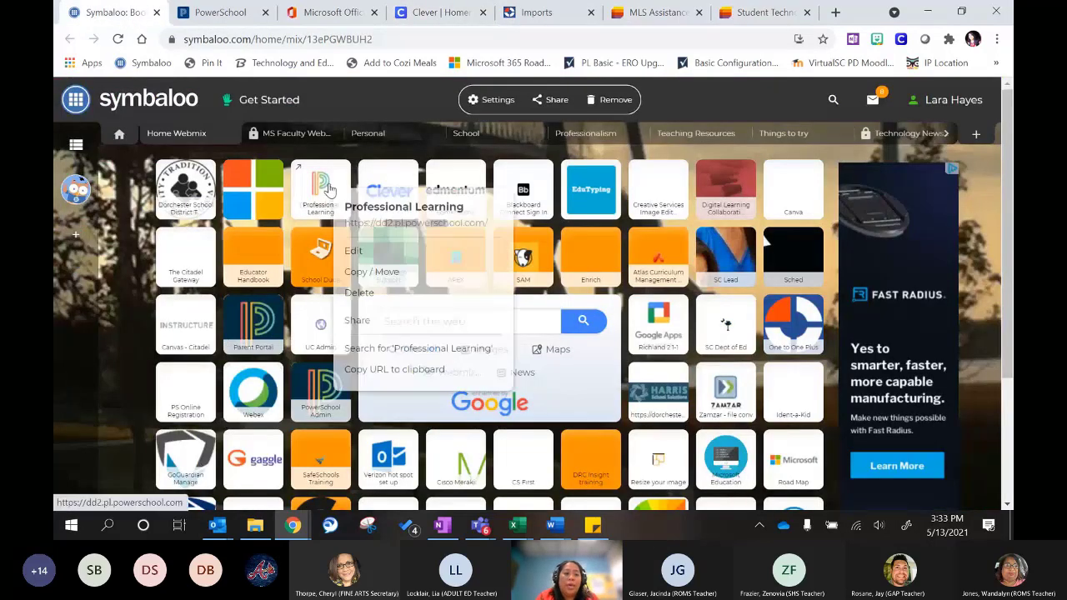
left_click(352, 250)
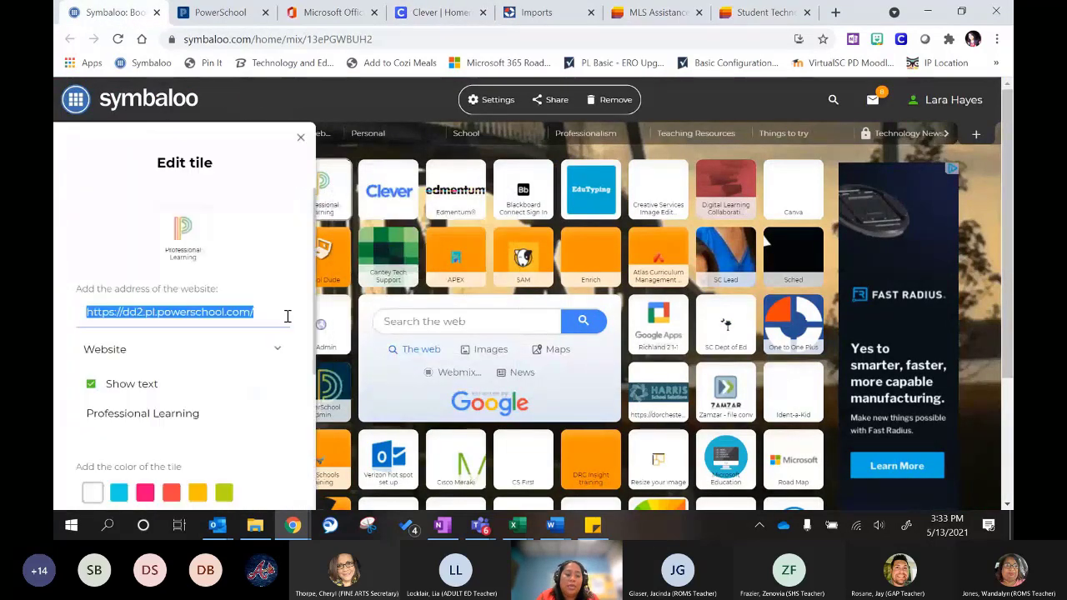
left_click(479, 525)
left_click(466, 485)
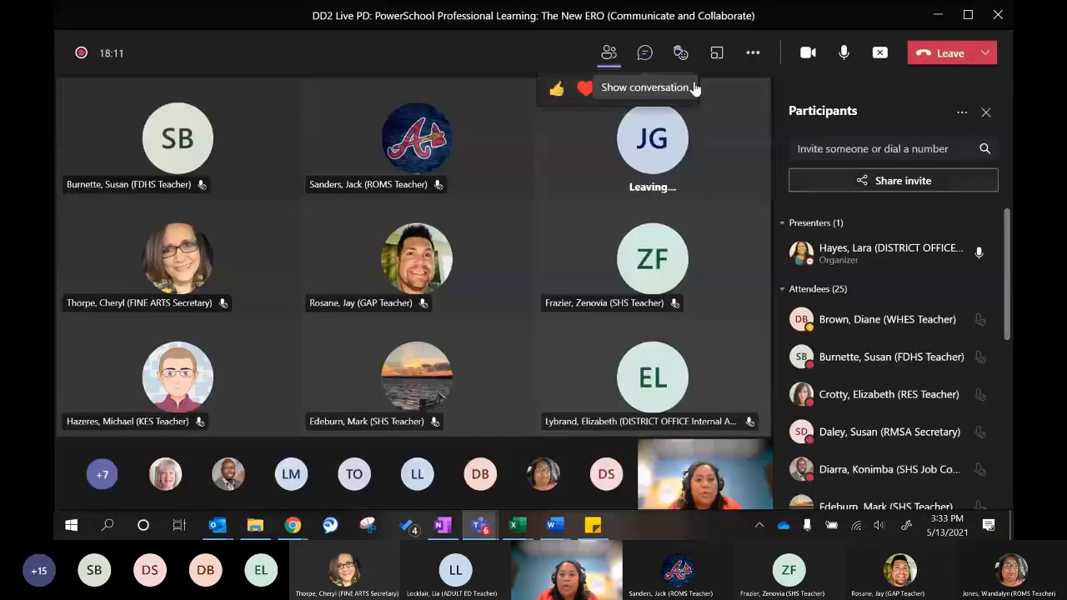
left_click(691, 87)
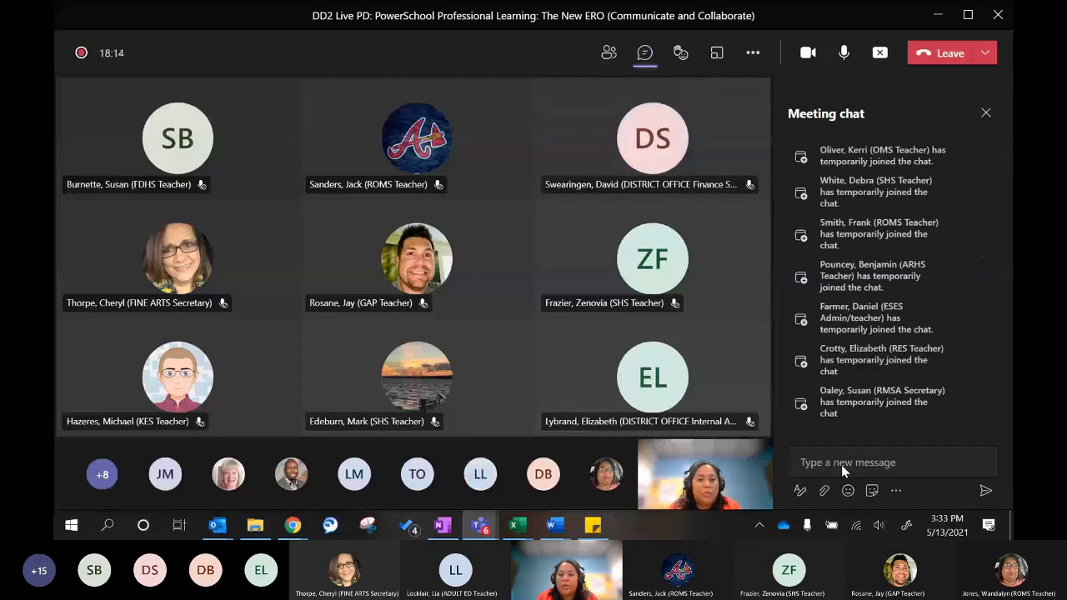
left_click(908, 464)
type("https://dd2.pl.powerschool.com/")
key("Return")
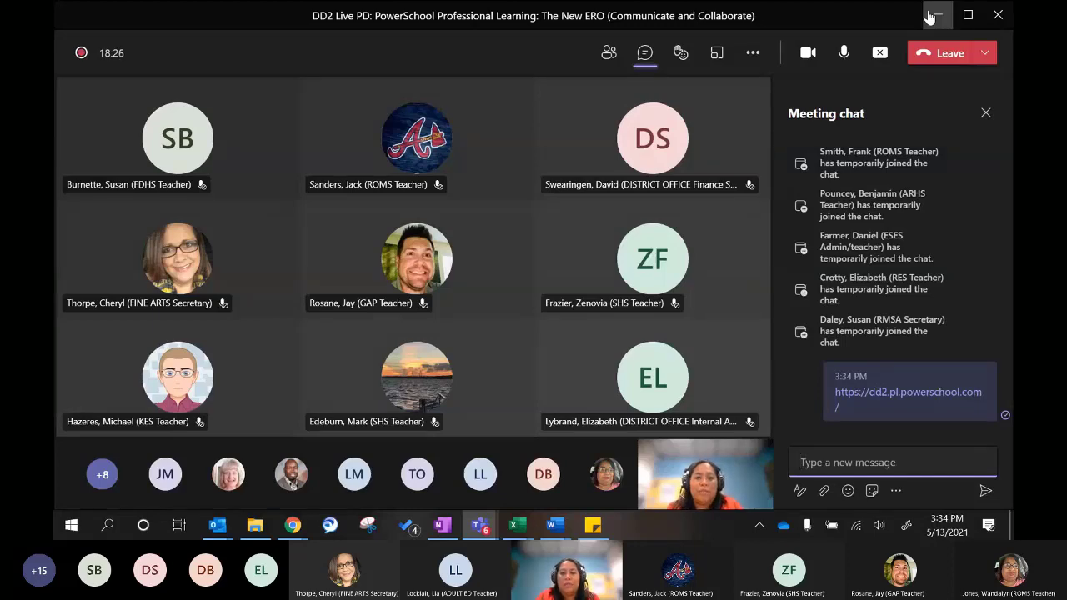
left_click(935, 15)
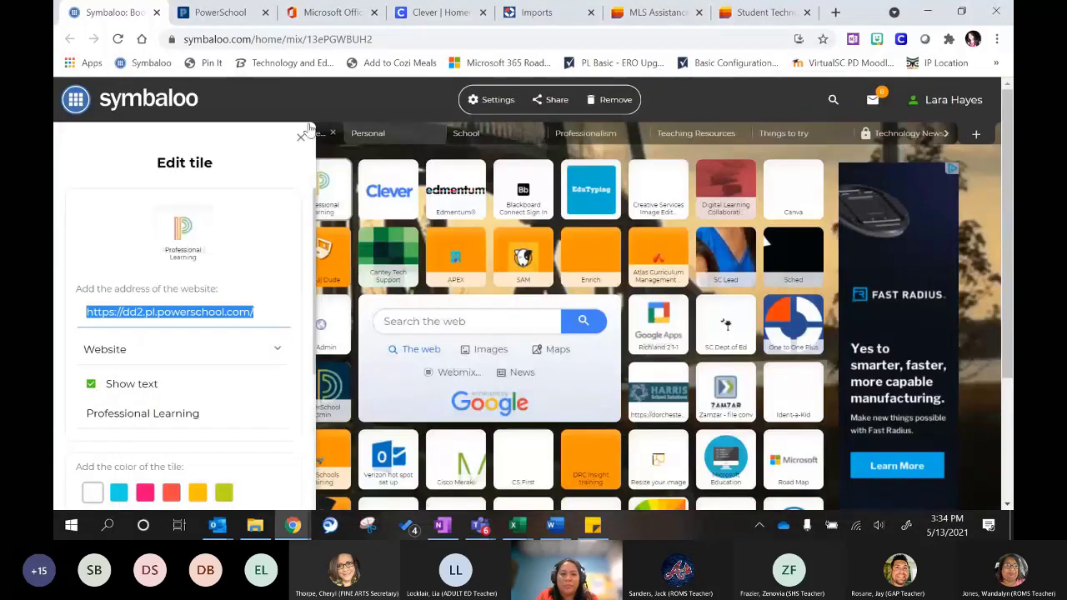
Show the DD2 Resources in Clever again and switch to the incognito window with the PowerSchool Professional Learning home page
left_click(439, 12)
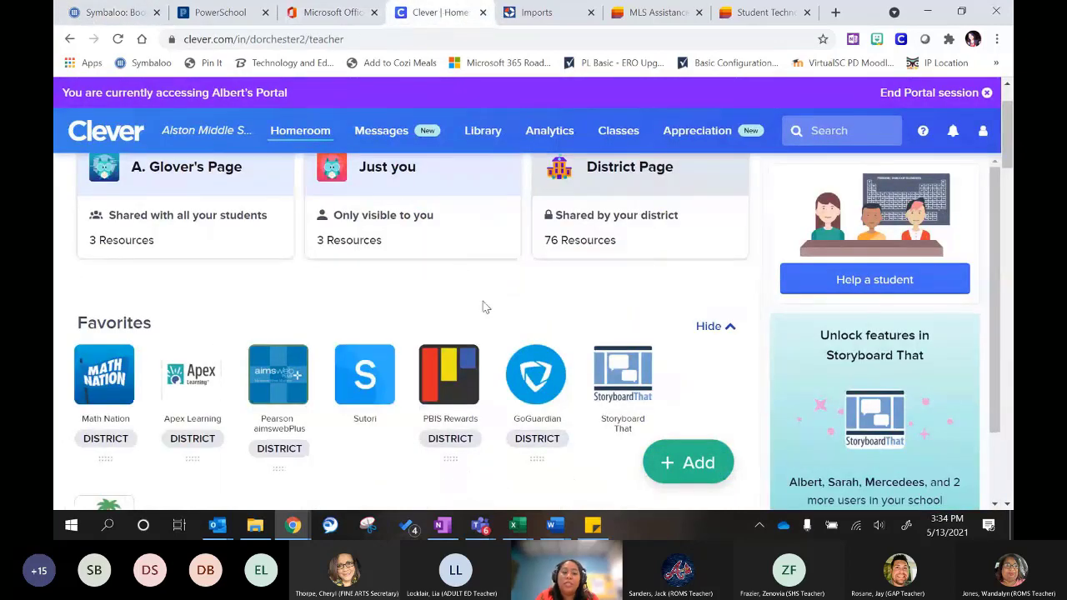
scroll(546, 282, "down", 12)
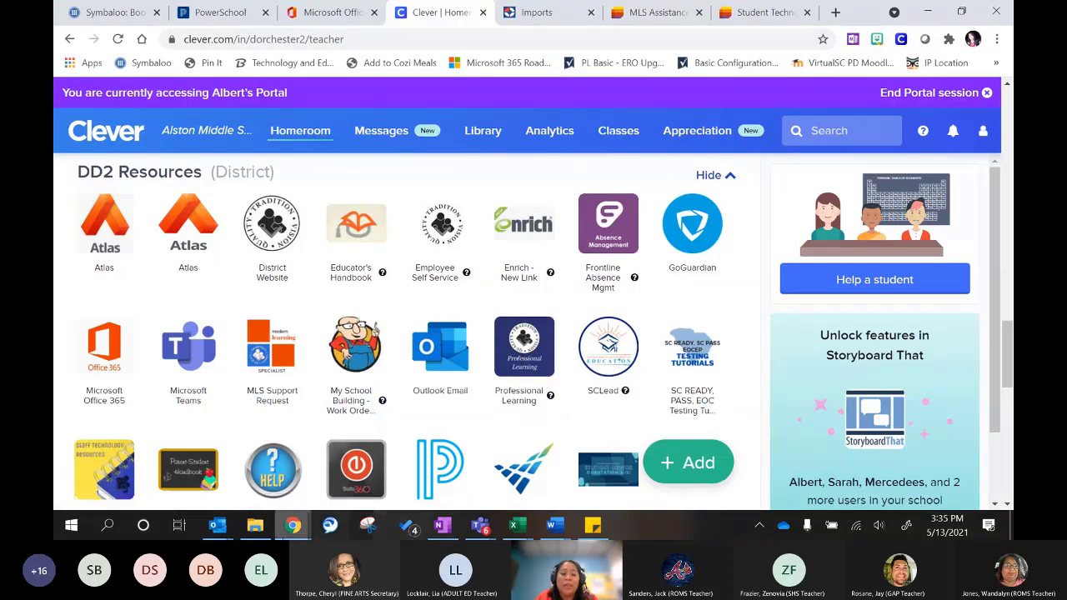
mouse_move(293, 524)
left_click(366, 442)
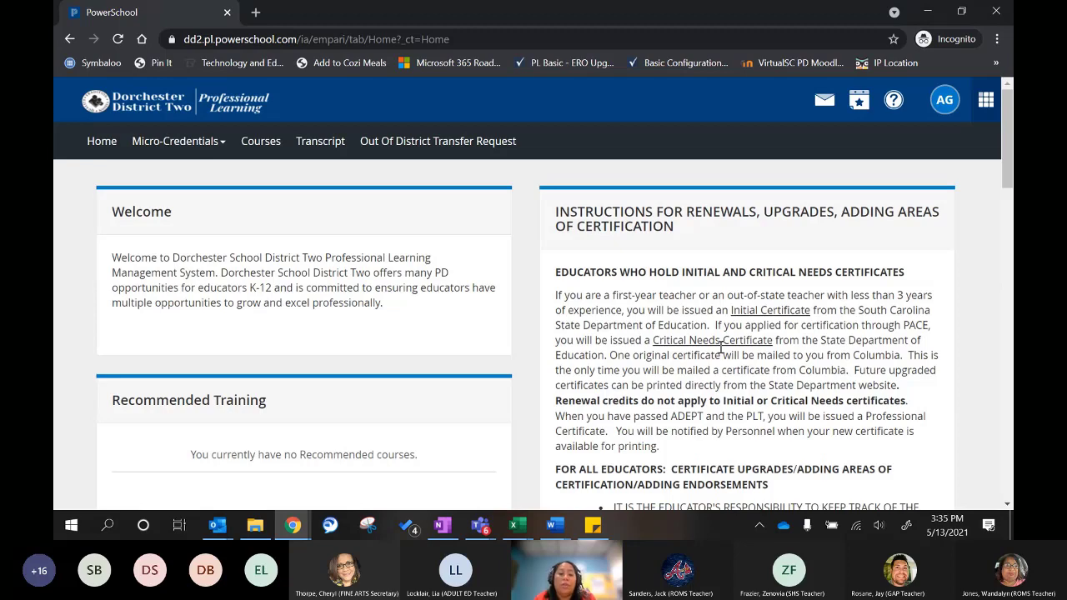
Read through the instructions for certification renewals, upgrades and added areas, along with the Mobile App section on the home page
scroll(721, 348, "down", 1)
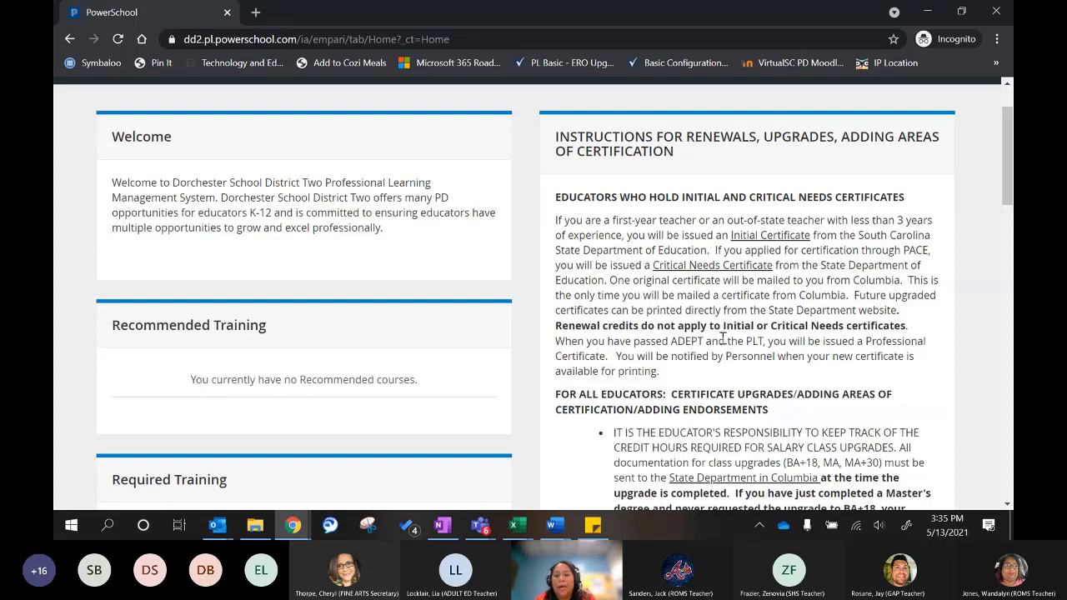
scroll(762, 354, "down", 2)
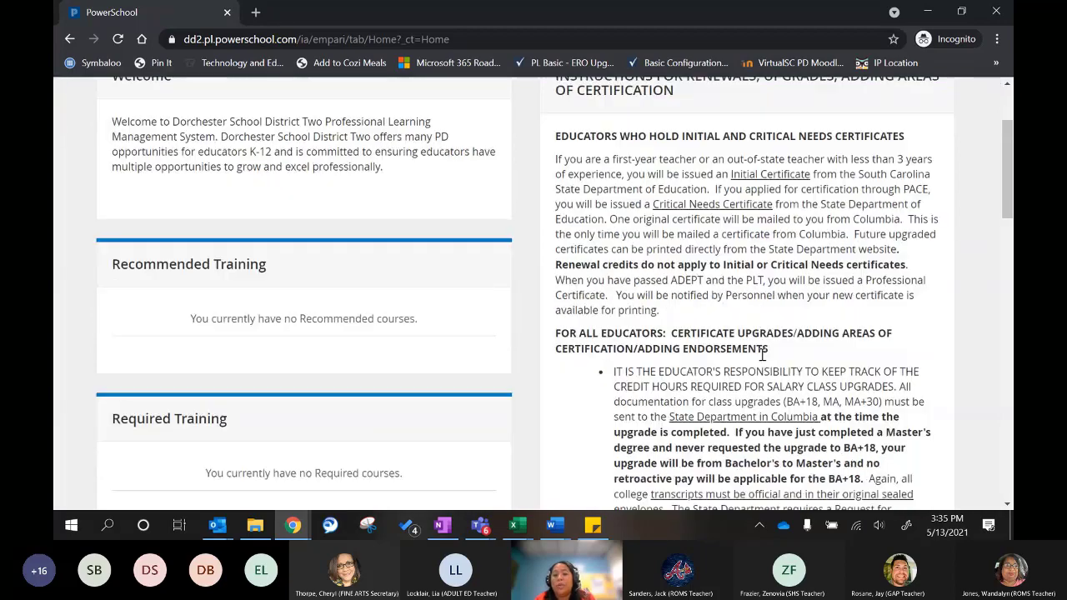
scroll(762, 355, "down", 2)
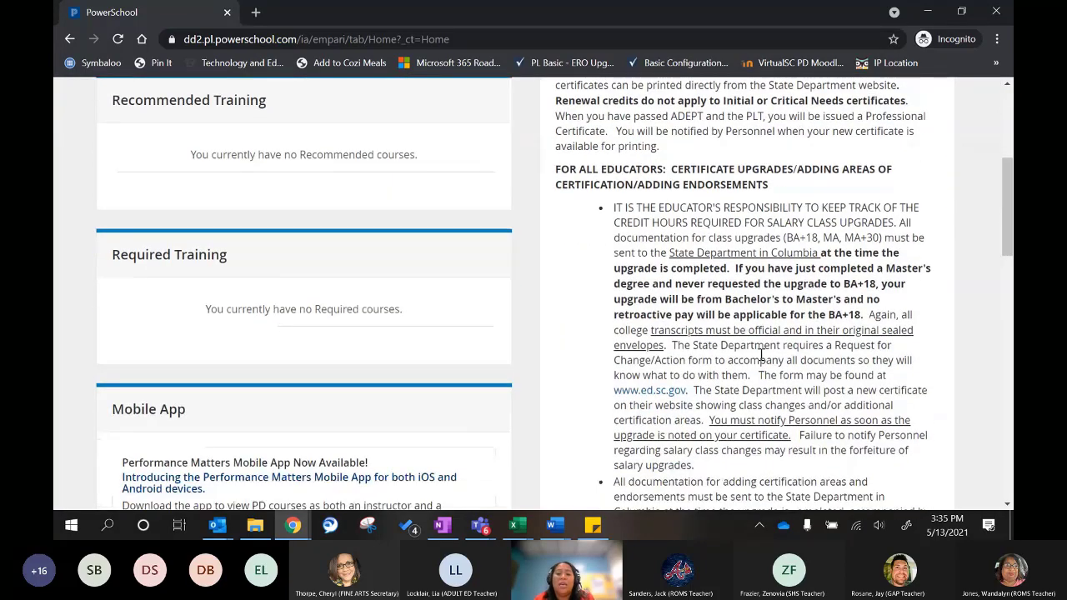
scroll(761, 354, "down", 1)
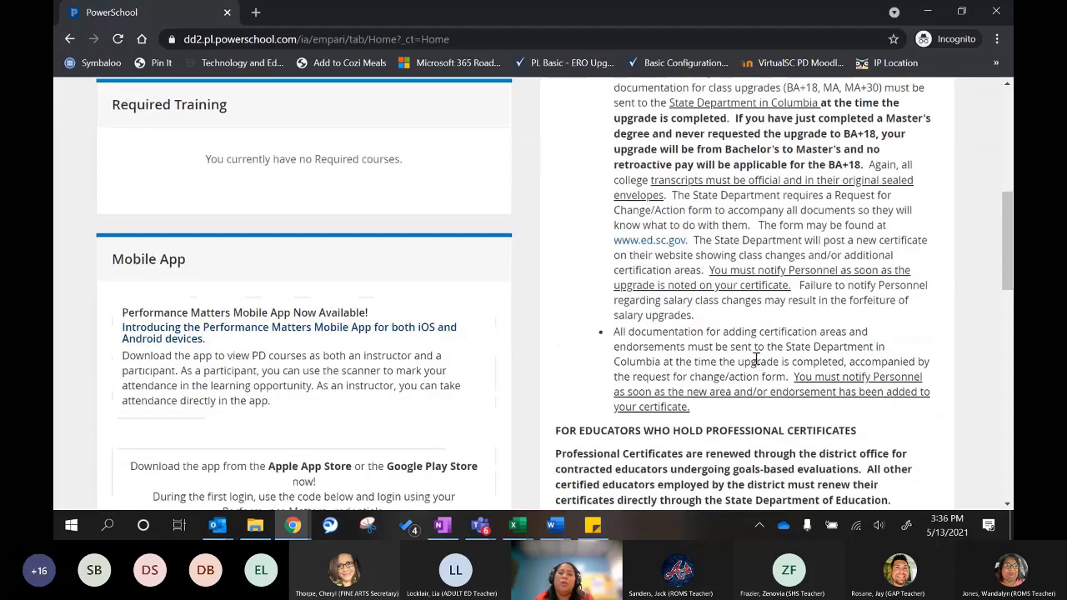
scroll(754, 359, "down", 1)
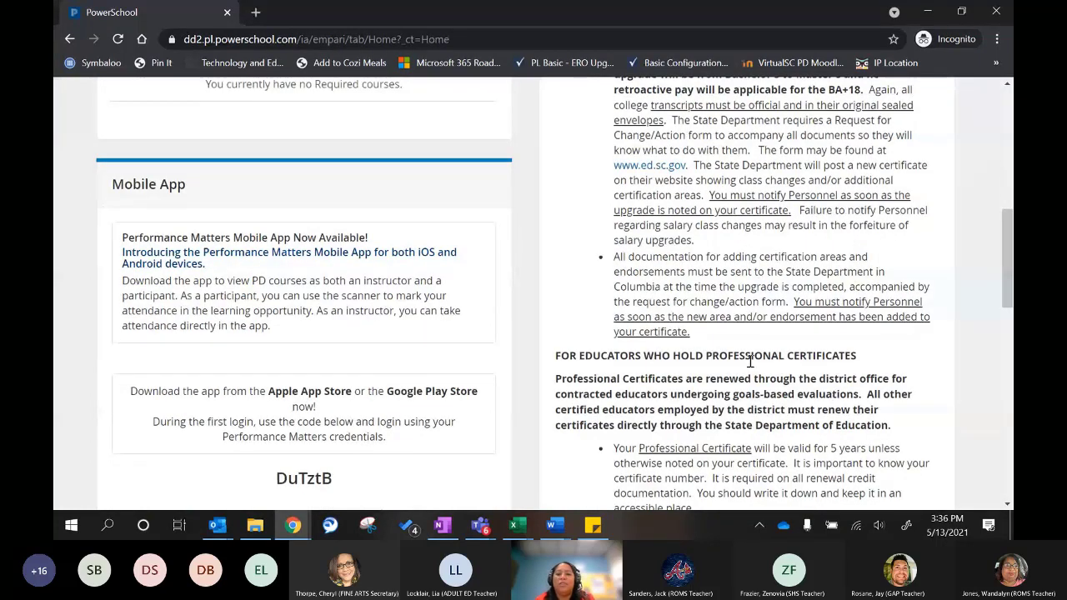
scroll(750, 360, "down", 2)
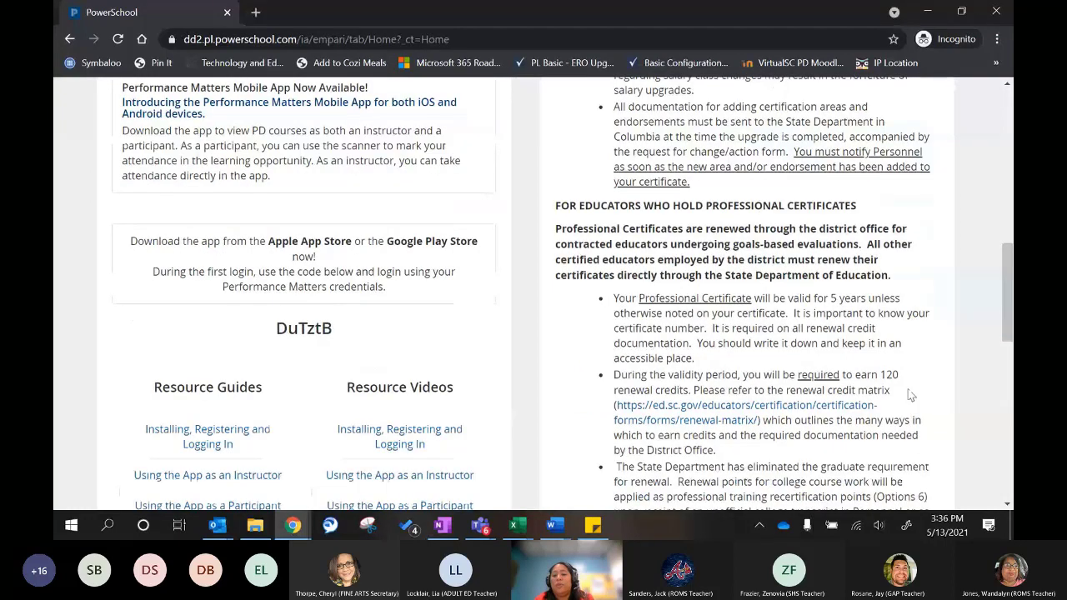
scroll(805, 407, "down", 1)
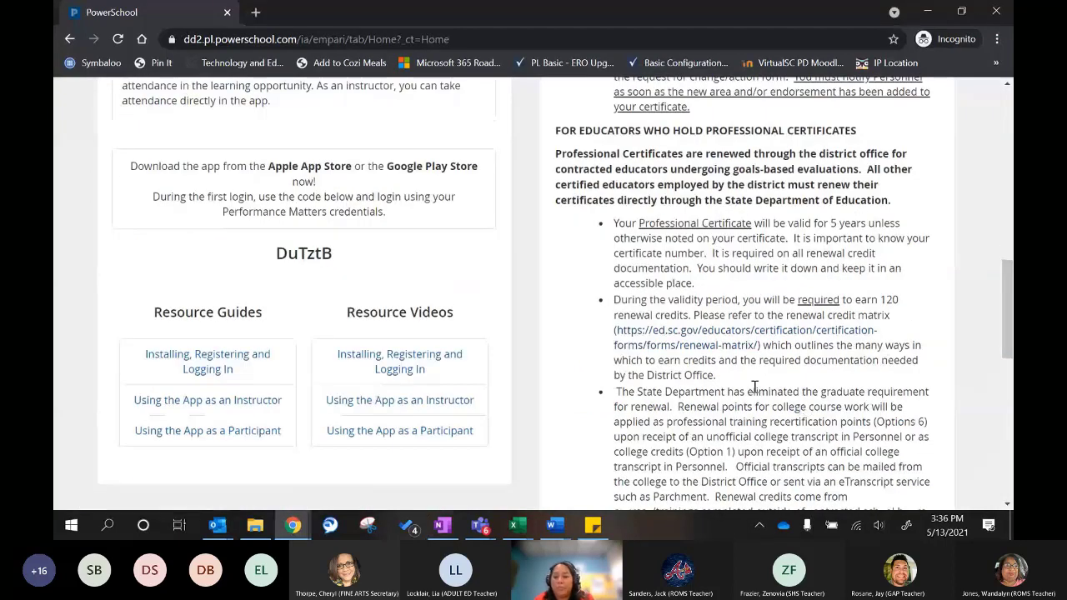
scroll(754, 386, "down", 1)
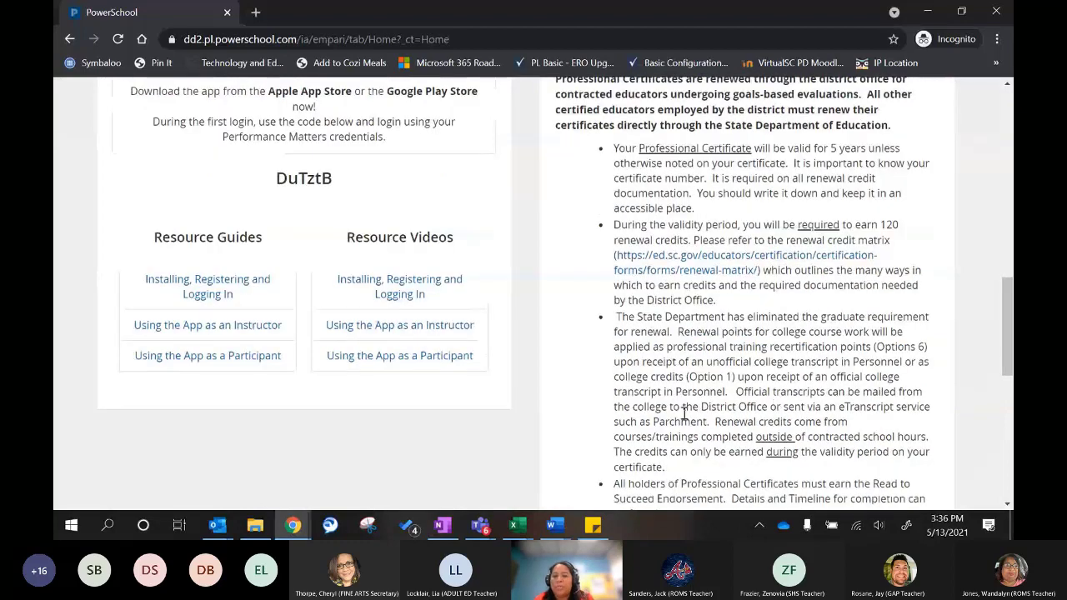
scroll(805, 448, "down", 1)
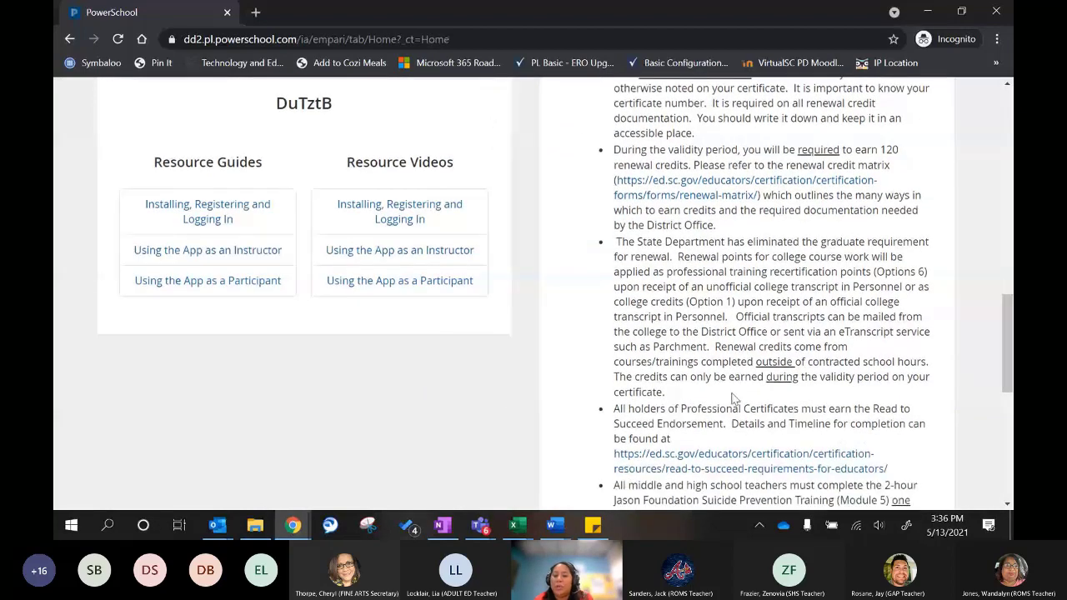
scroll(848, 475, "down", 1)
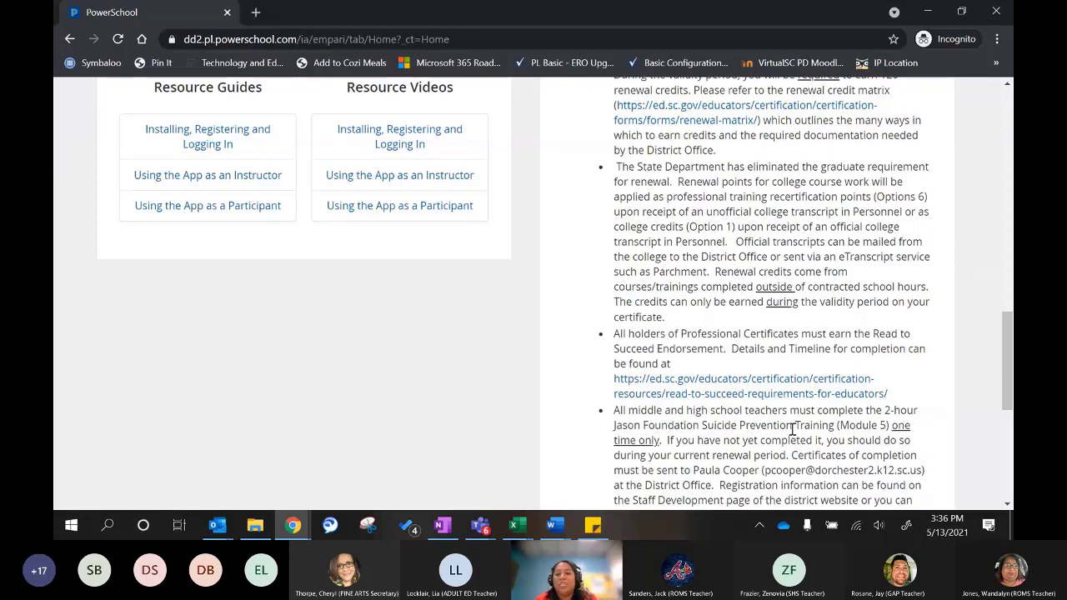
scroll(667, 273, "down", 1)
scroll(668, 273, "down", 2)
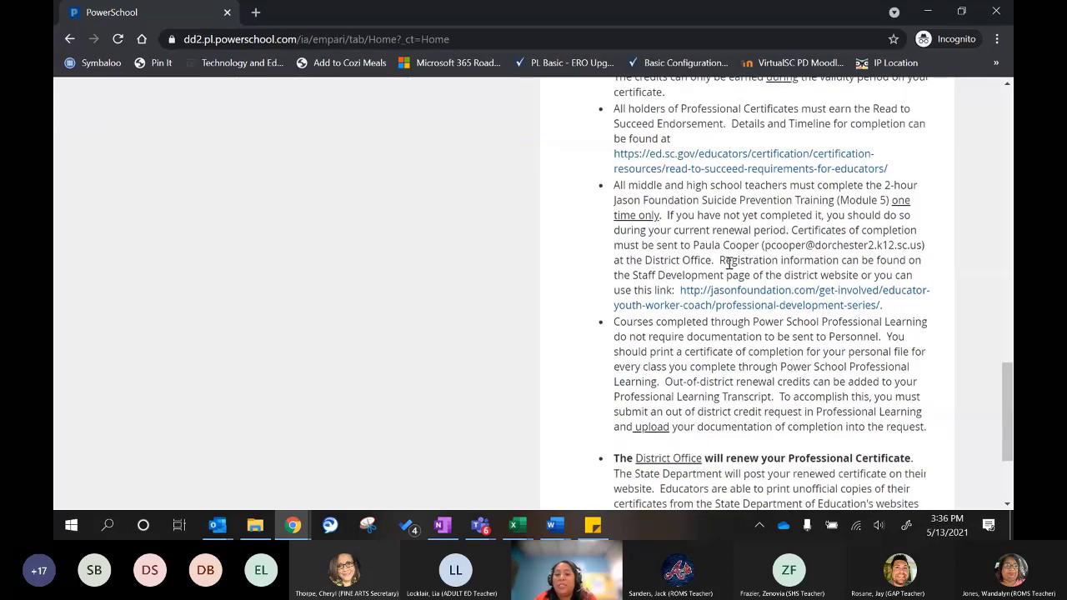
scroll(741, 331, "down", 2)
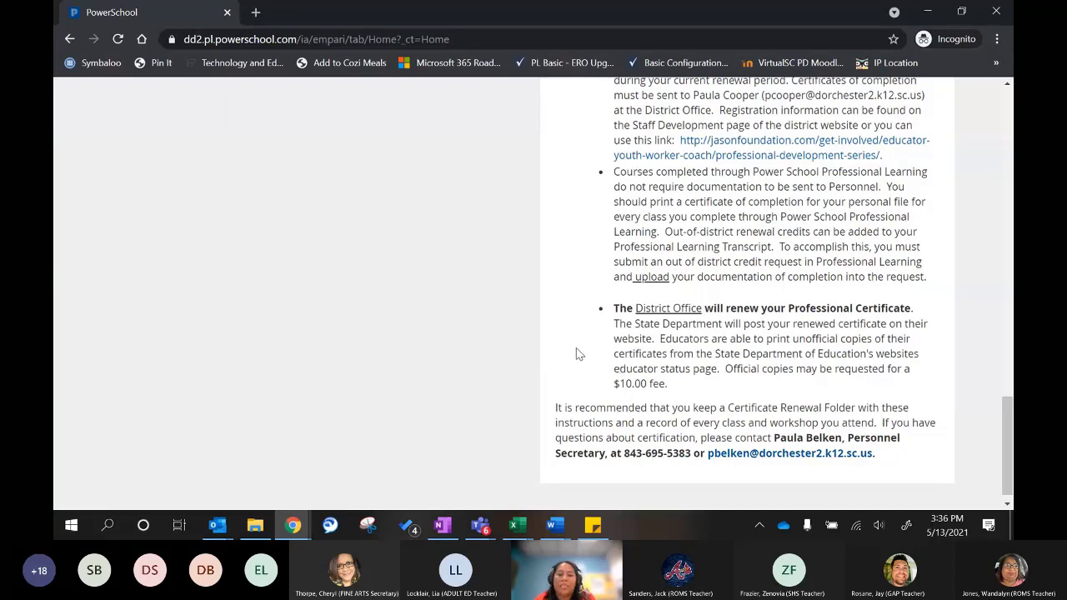
scroll(575, 353, "up", 6)
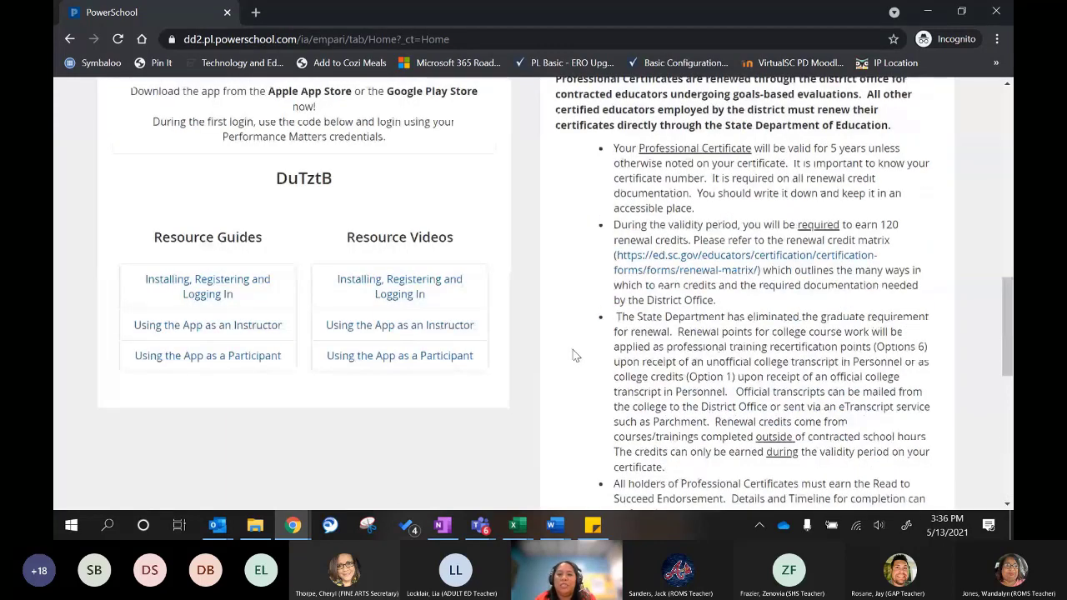
scroll(573, 355, "up", 4)
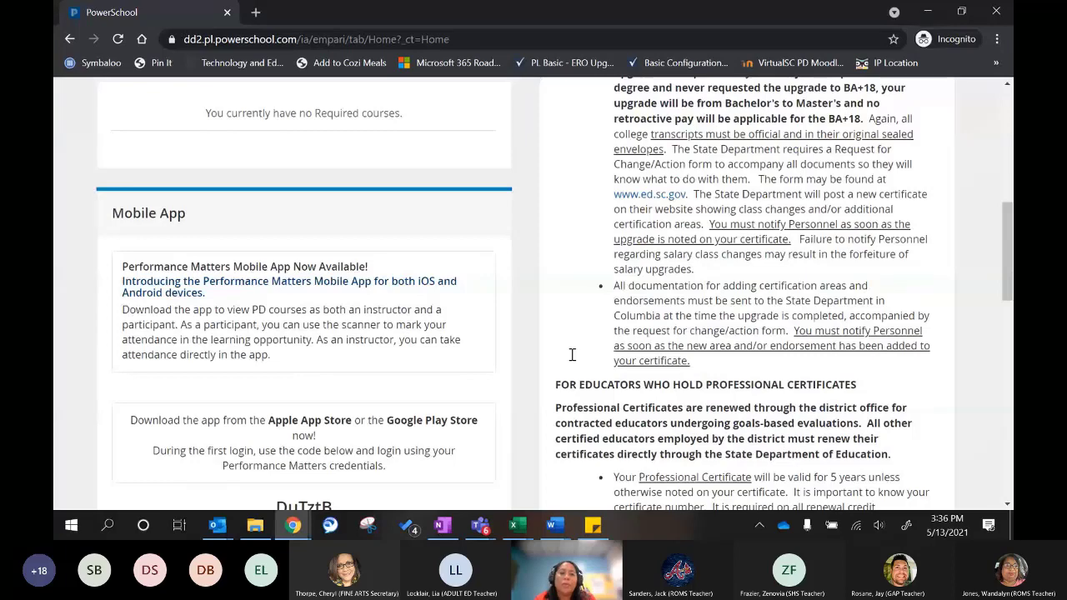
scroll(572, 355, "up", 5)
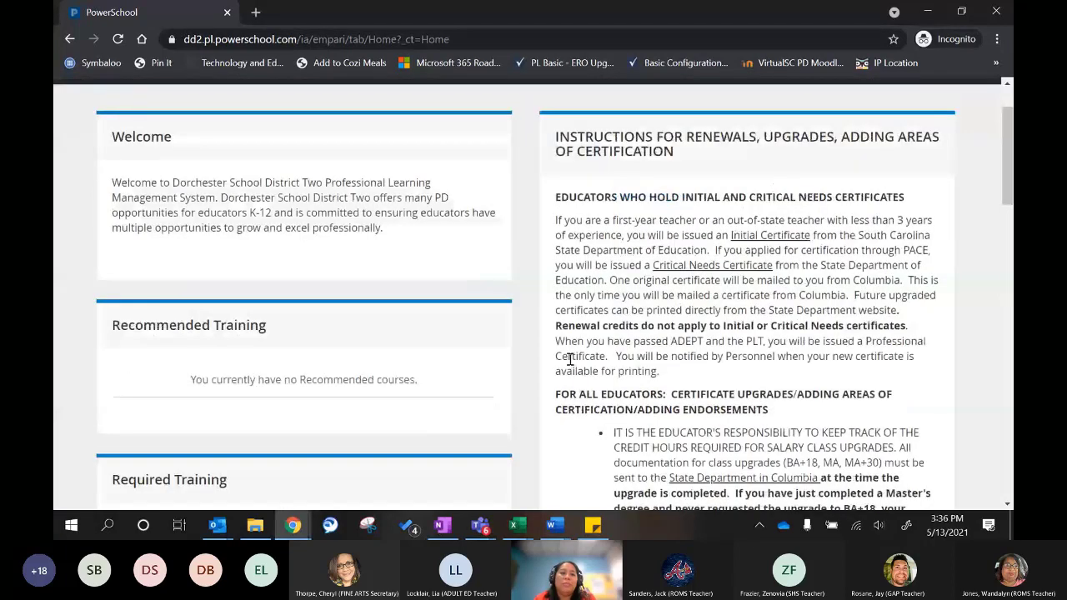
Examine the Recommended Training and Required Training sections of the home page
scroll(570, 359, "down", 1)
scroll(76, 303, "down", 1)
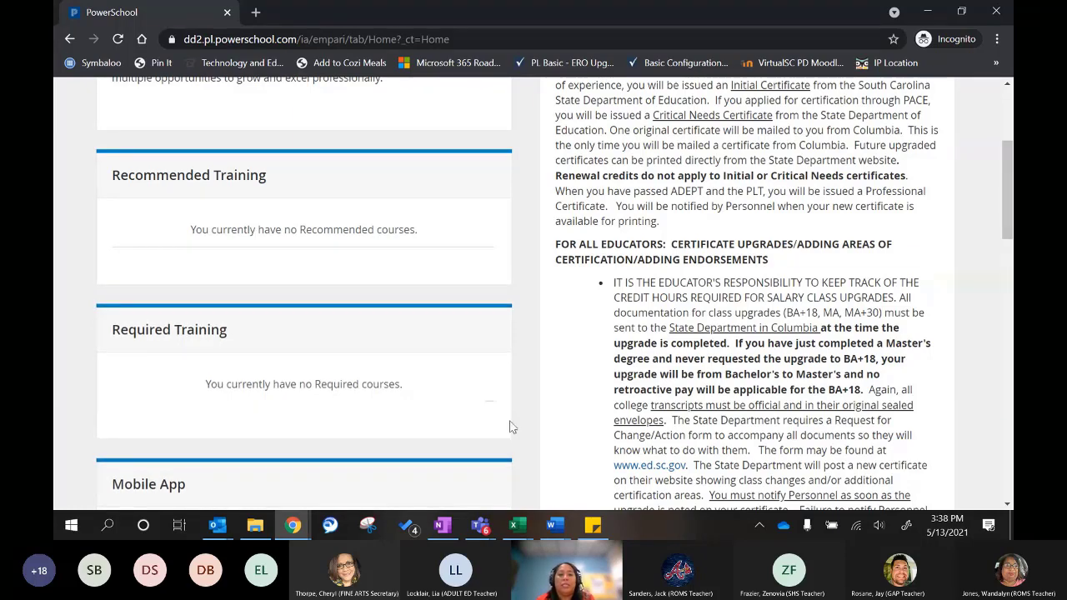
scroll(493, 408, "up", 2)
scroll(492, 411, "up", 1)
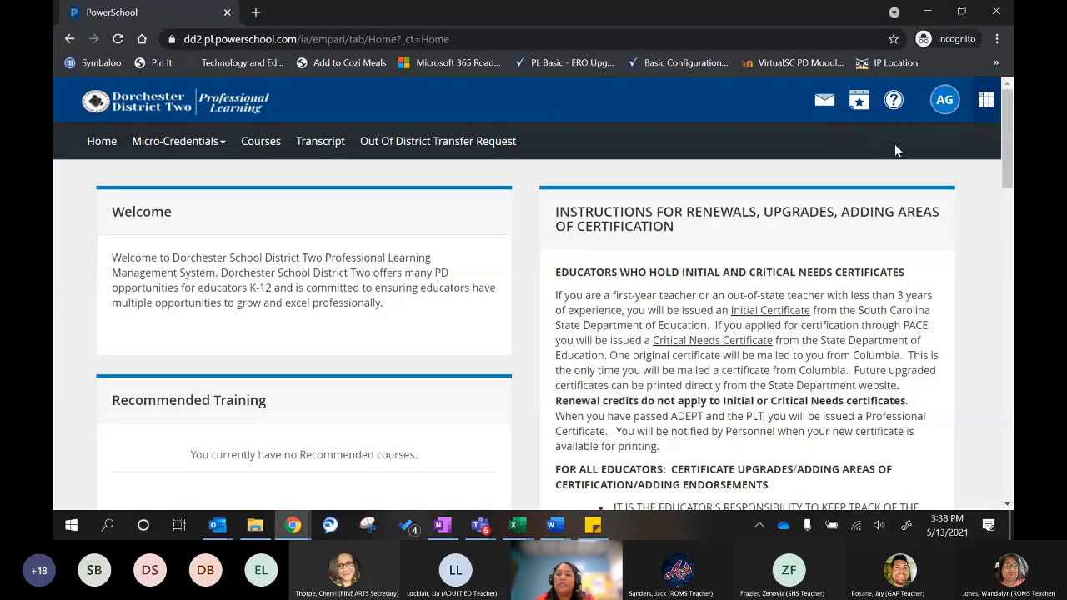
Check My Messages and view the scheduled courses in the full calendar's month view
left_click(821, 107)
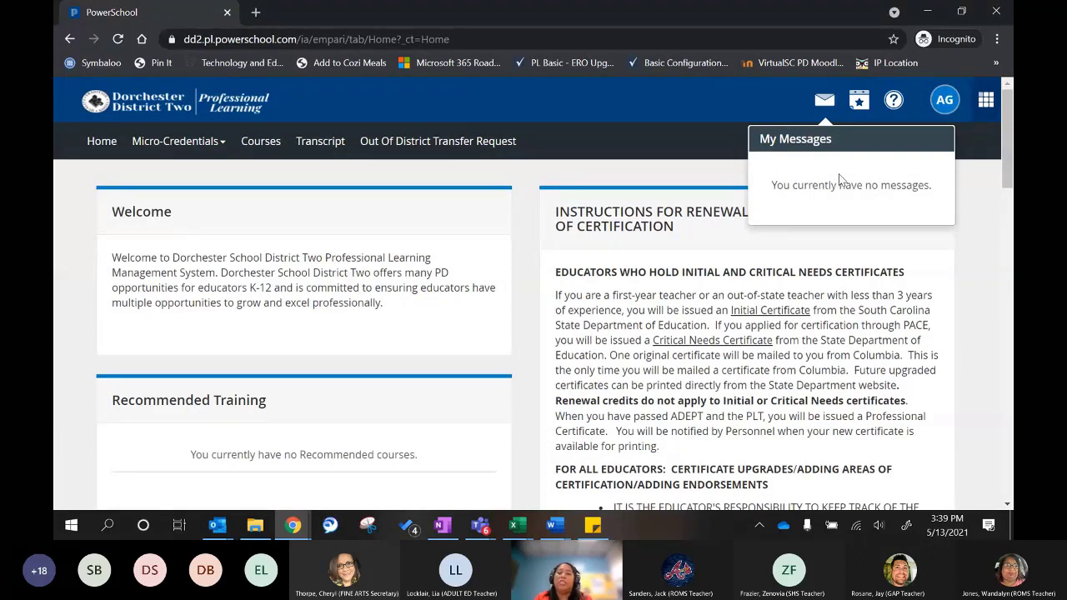
left_click(856, 97)
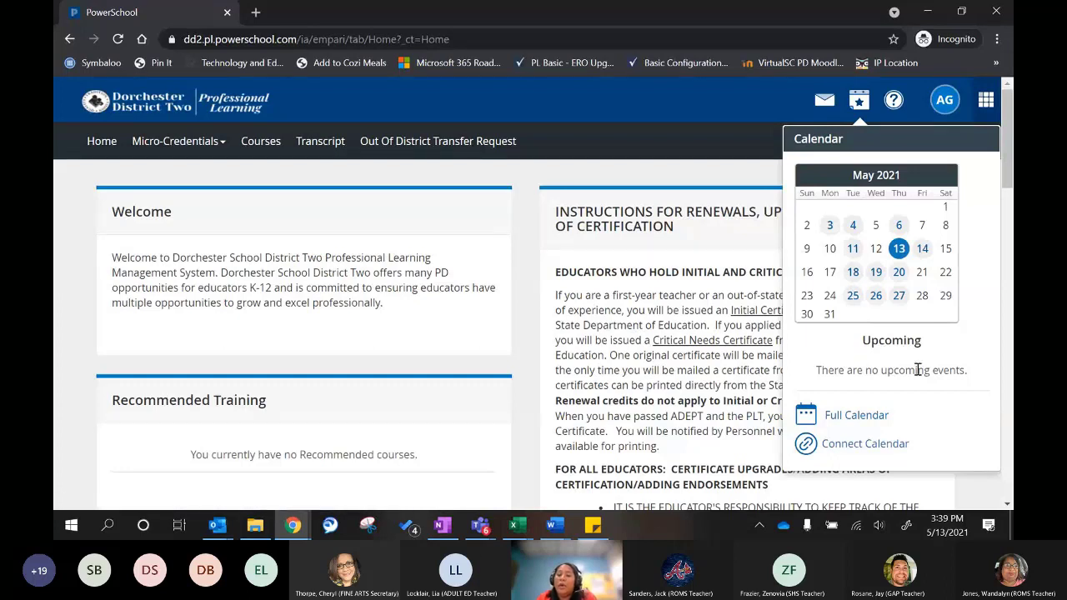
left_click(845, 415)
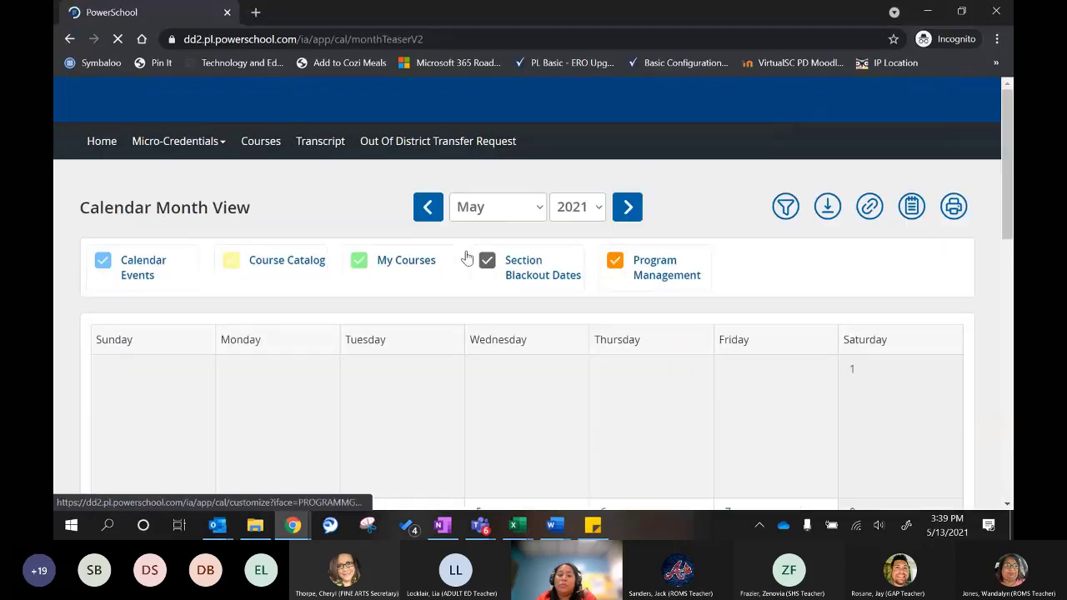
scroll(783, 337, "down", 1)
scroll(783, 337, "down", 2)
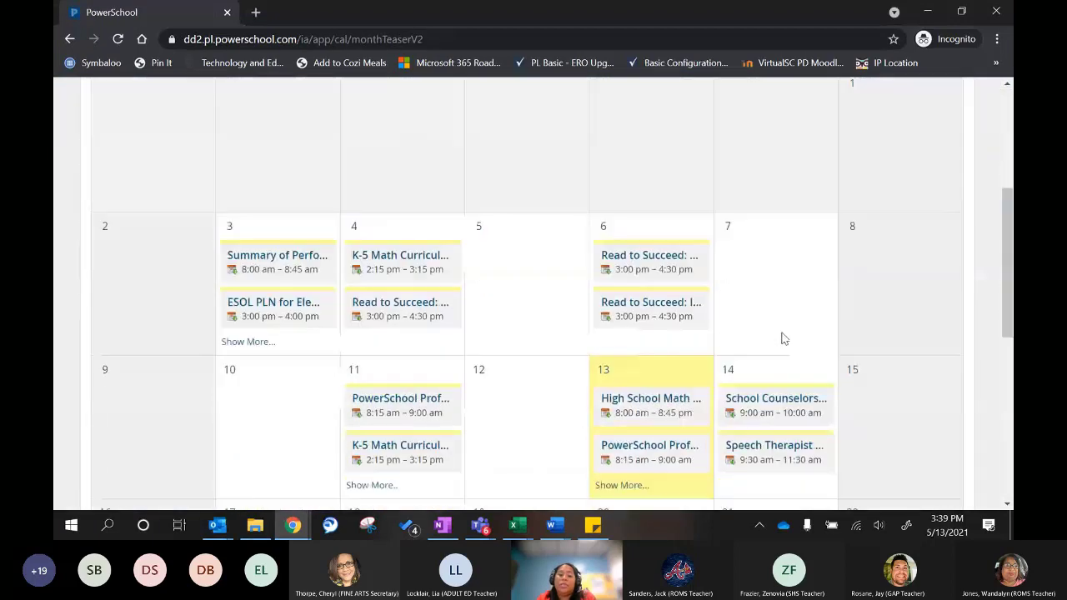
Expand the full list of courses for May 13 in the month calendar and read through that day's offerings
scroll(779, 335, "up", 3)
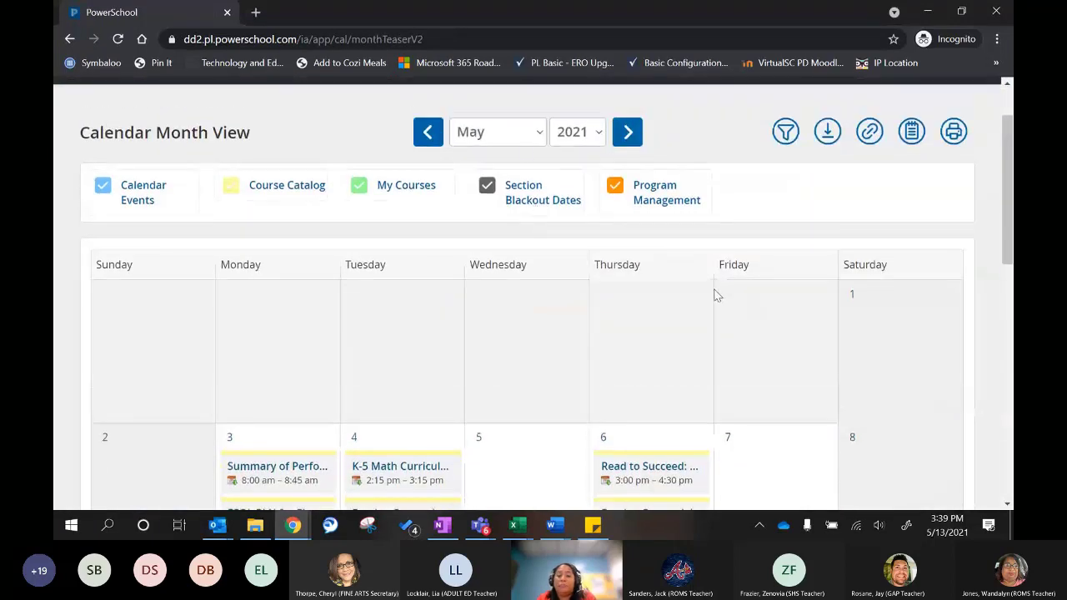
scroll(692, 291, "down", 3)
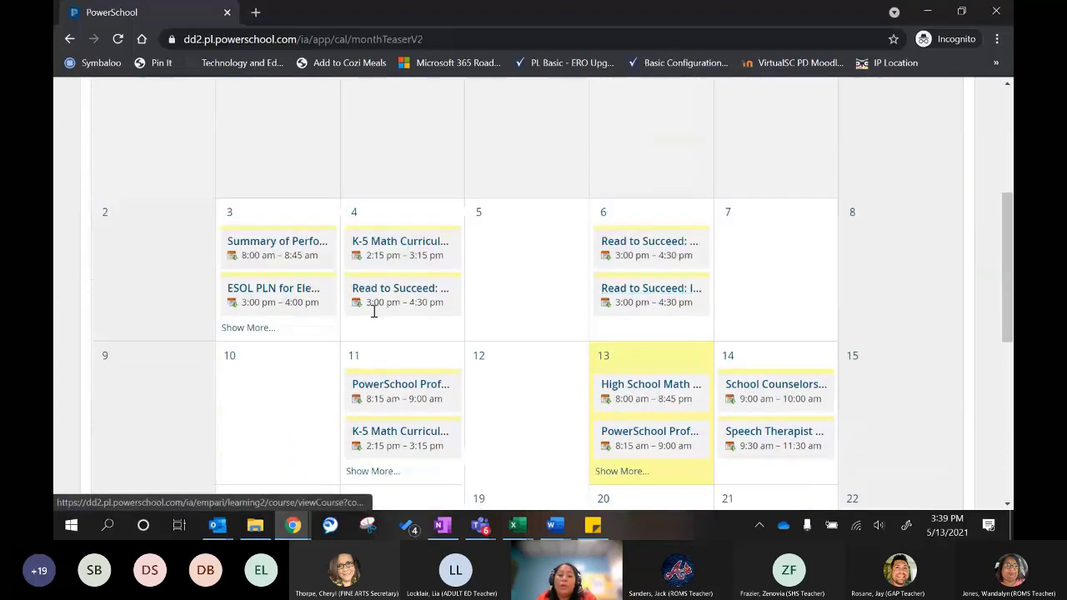
scroll(540, 348, "down", 1)
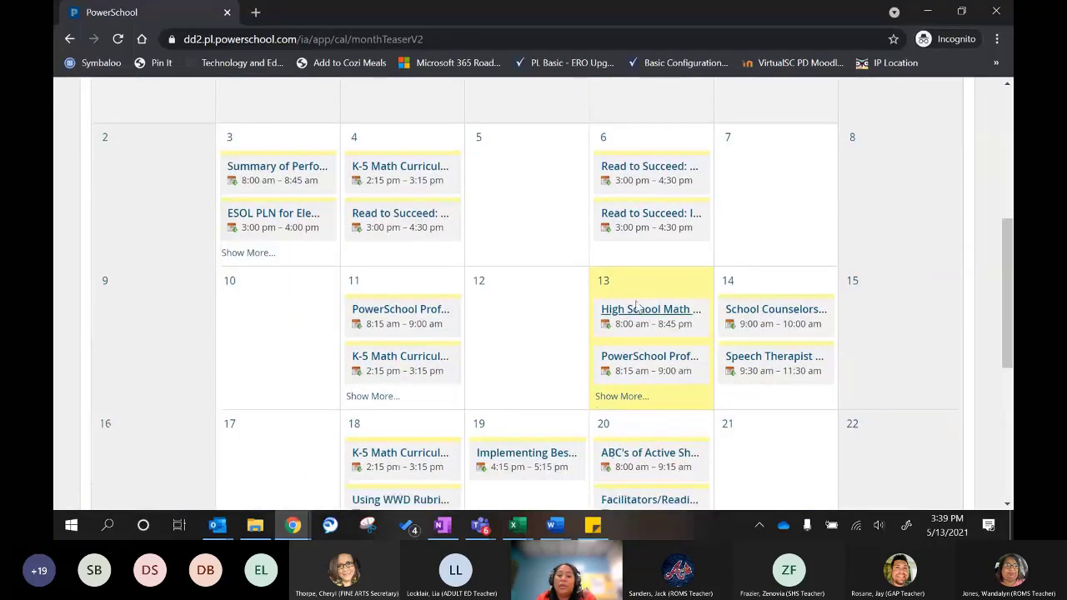
left_click(633, 396)
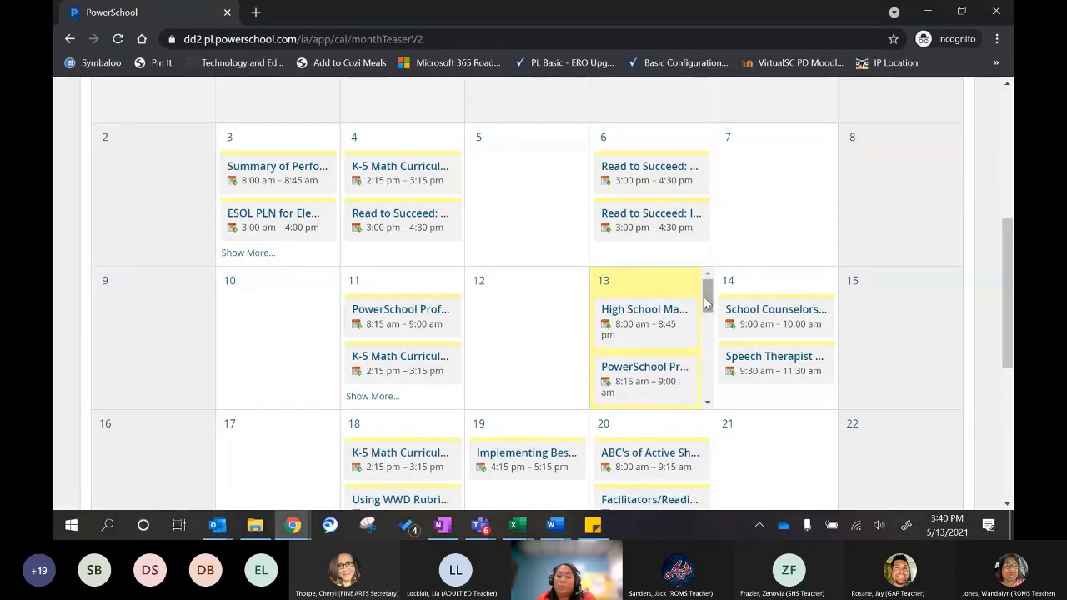
scroll(706, 308, "down", 1)
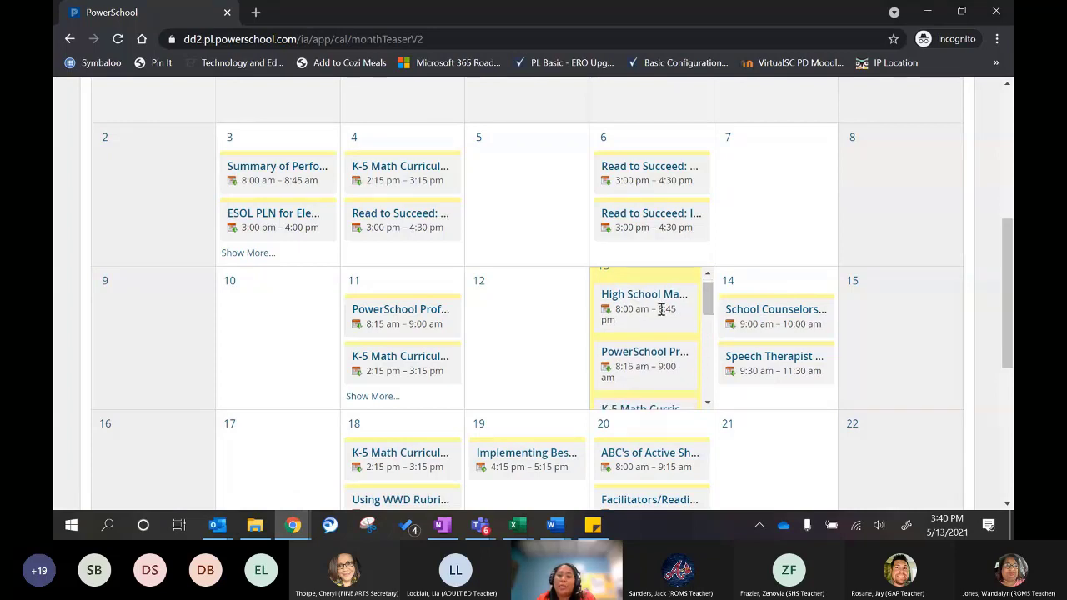
scroll(708, 308, "down", 1)
scroll(708, 308, "down", 3)
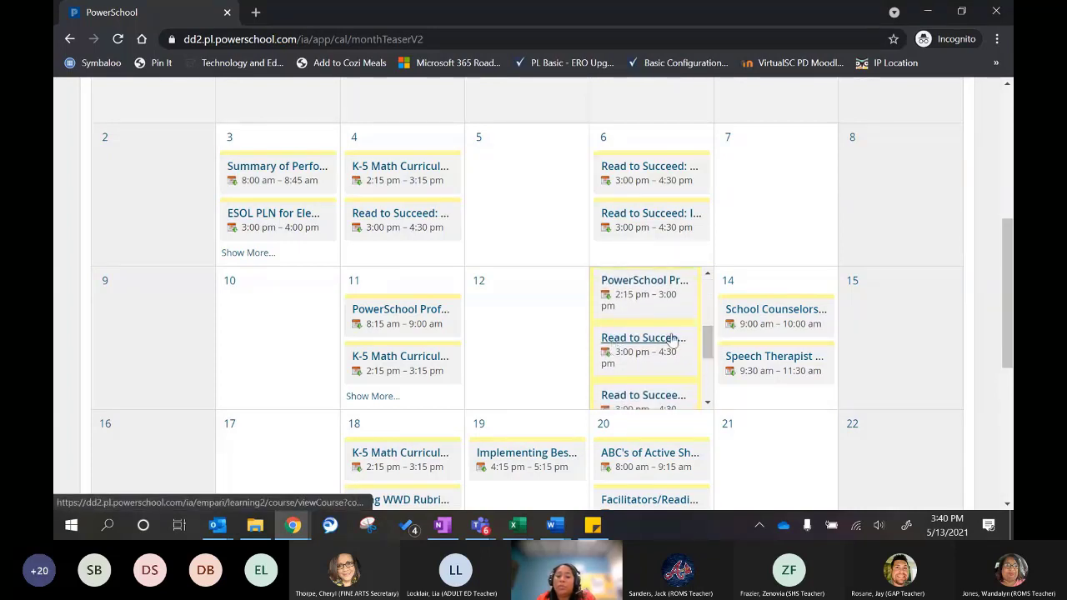
scroll(707, 349, "down", 1)
scroll(708, 348, "down", 3)
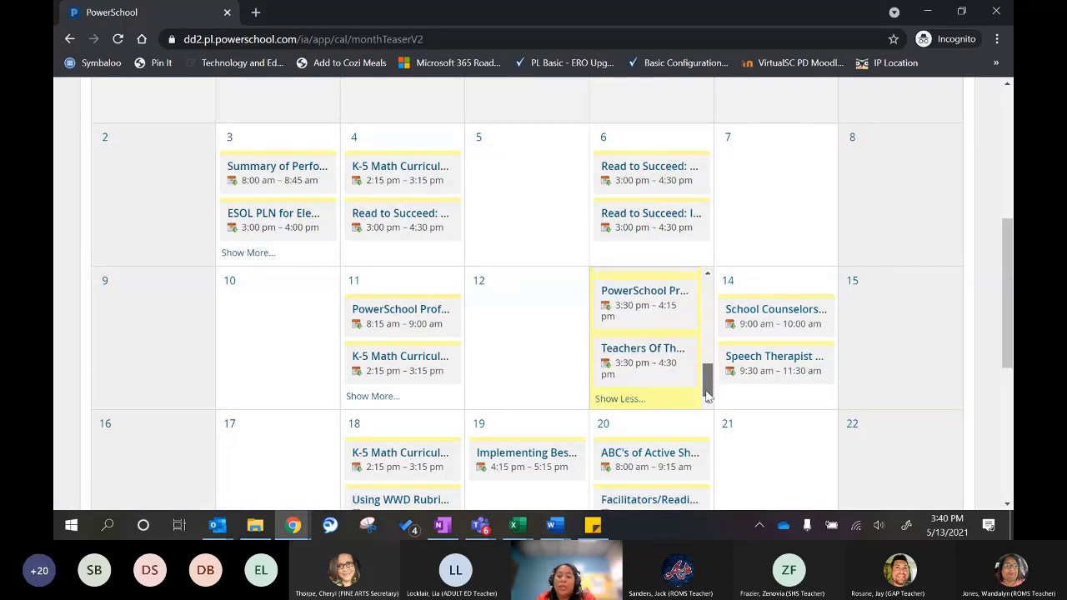
left_click_drag(709, 394, 706, 386)
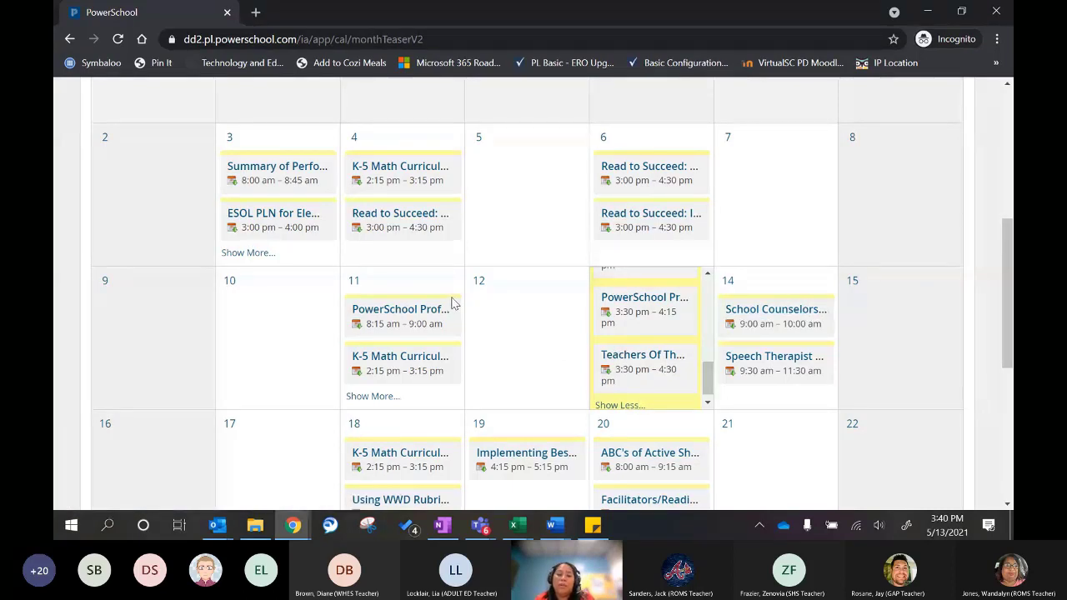
scroll(607, 317, "up", 3)
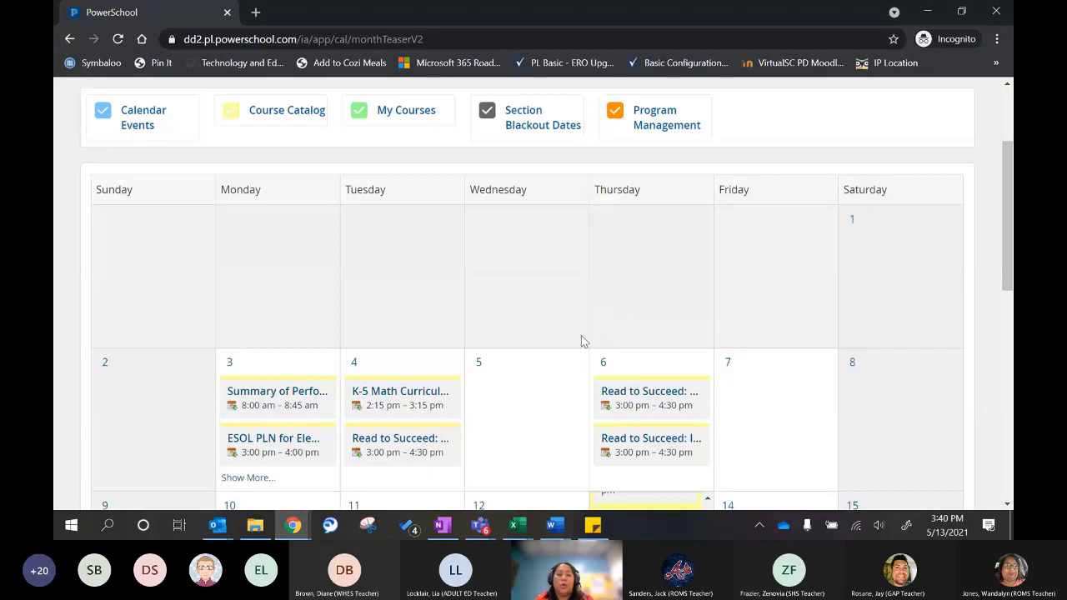
scroll(579, 320, "down", 1)
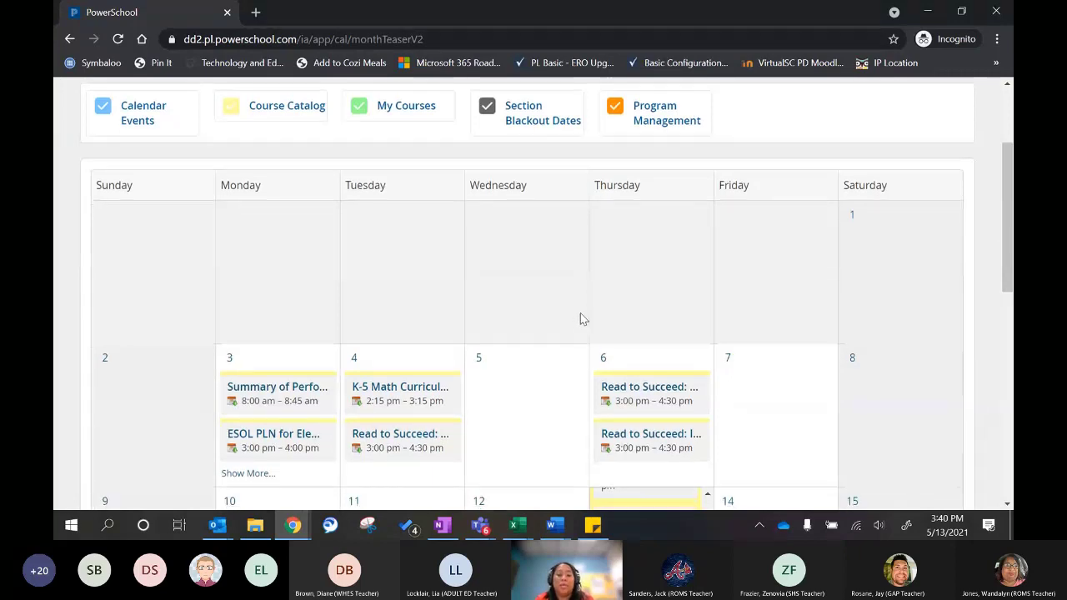
scroll(581, 316, "down", 1)
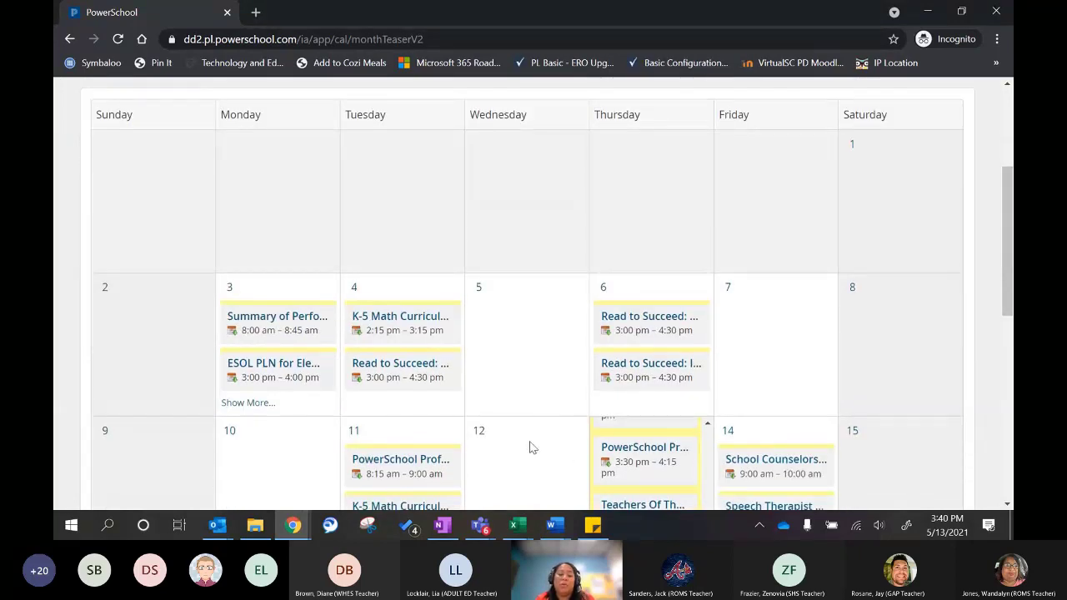
scroll(707, 430, "down", 2)
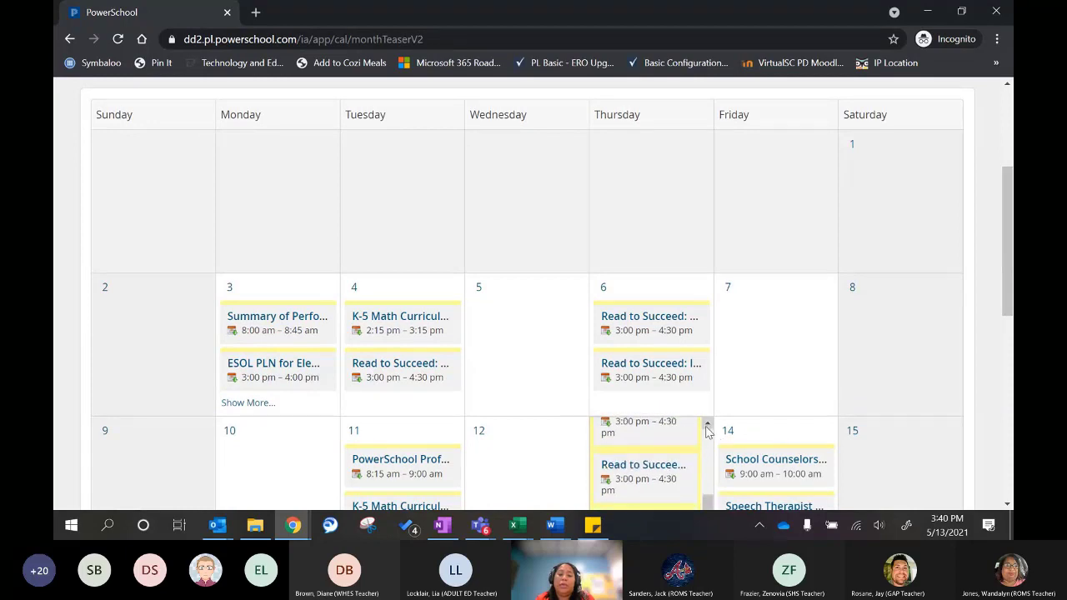
scroll(707, 430, "up", 3)
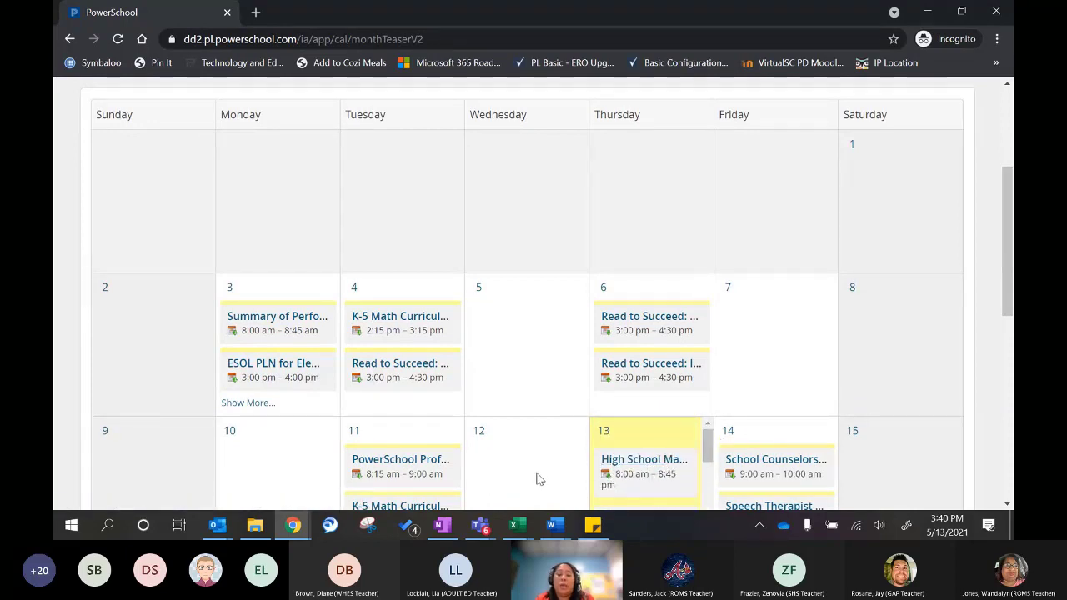
Hide the Course Catalog entries from the May 2021 calendar and look over the days with the other categories still shown
scroll(539, 439, "up", 1)
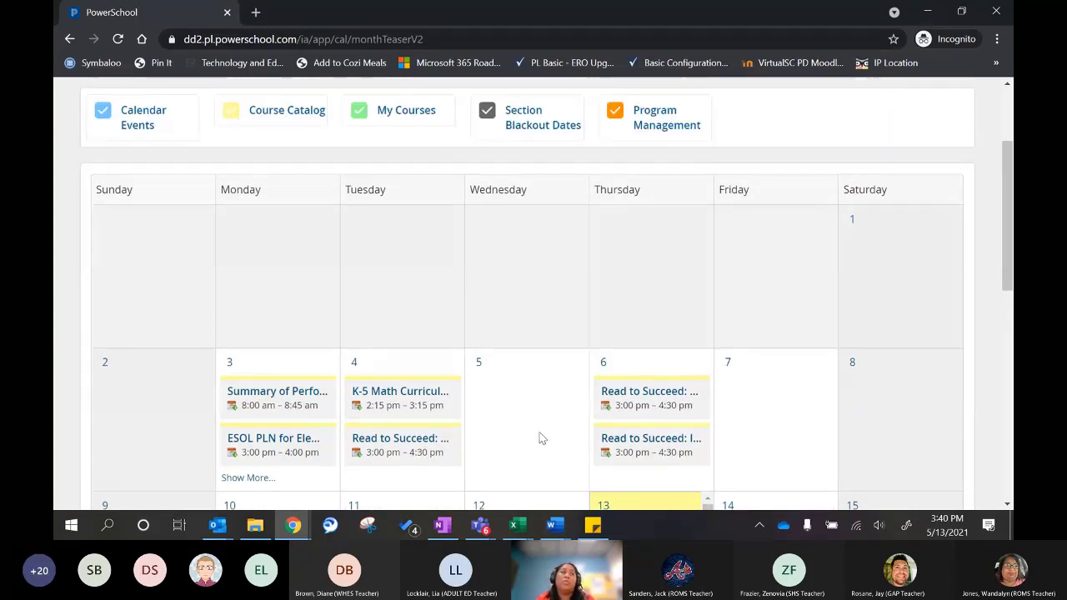
left_click(234, 116)
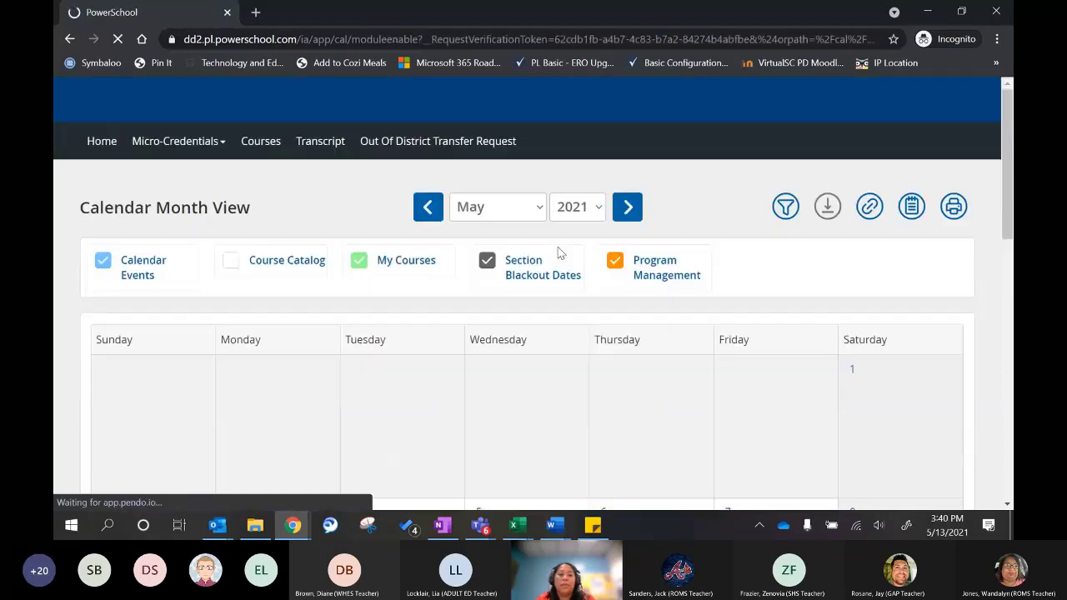
scroll(567, 338, "down", 4)
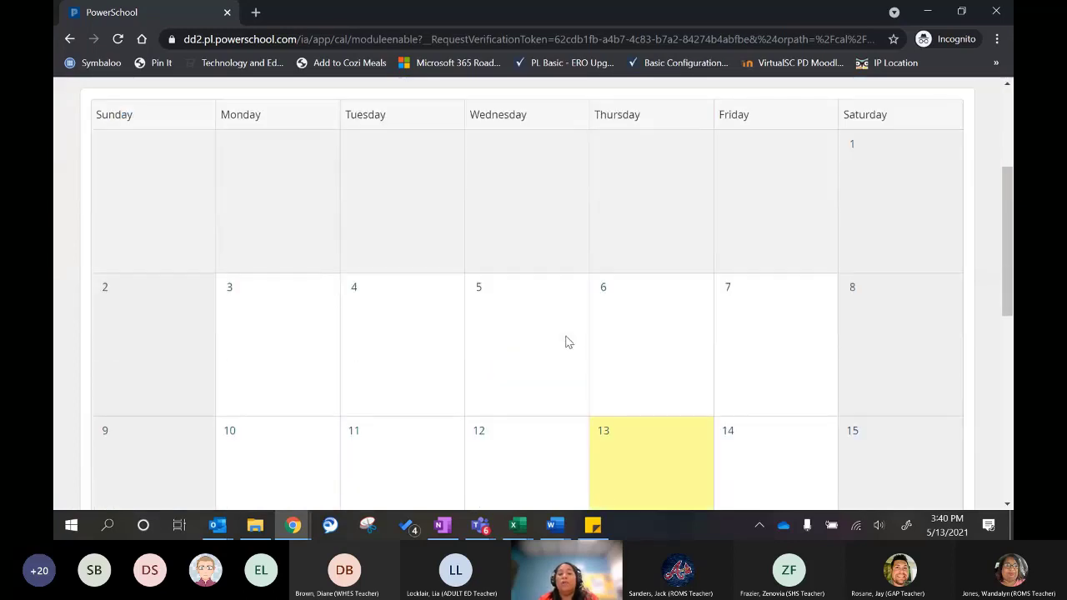
scroll(565, 341, "down", 2)
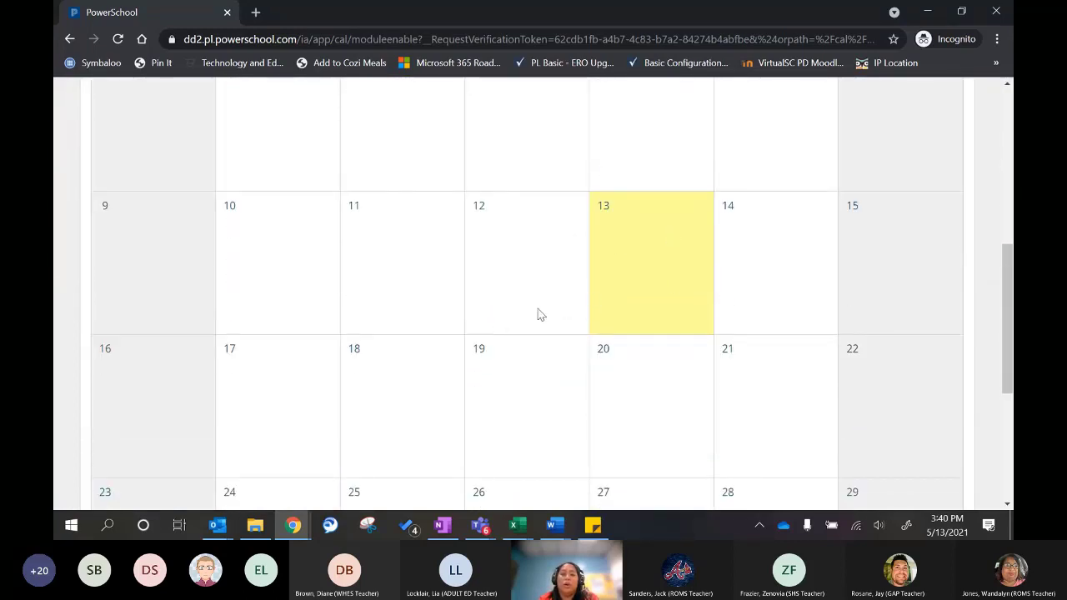
scroll(537, 311, "up", 3)
scroll(538, 313, "up", 2)
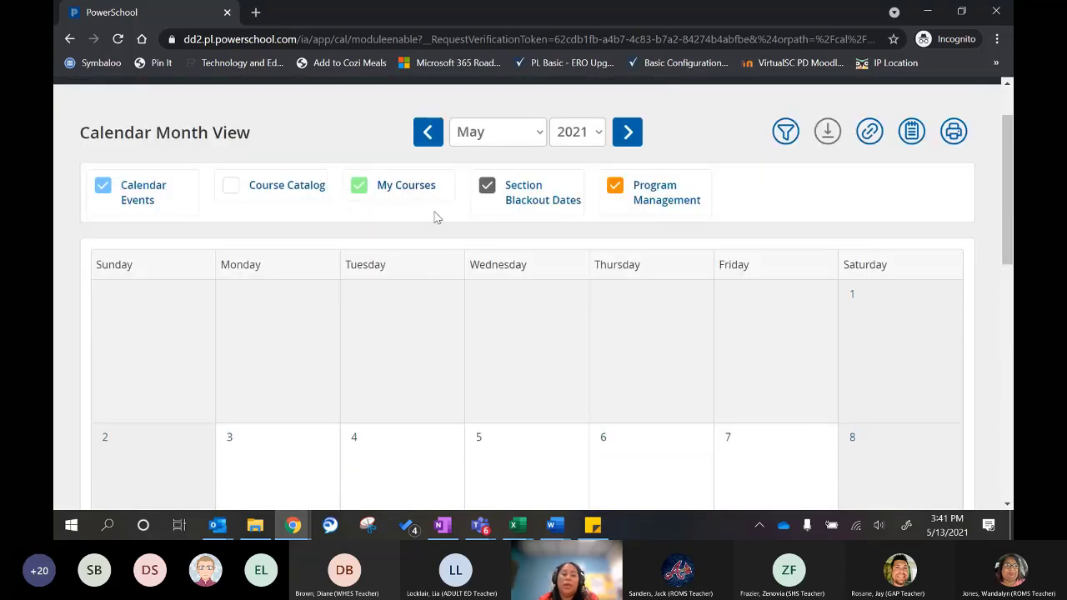
scroll(447, 337, "down", 5)
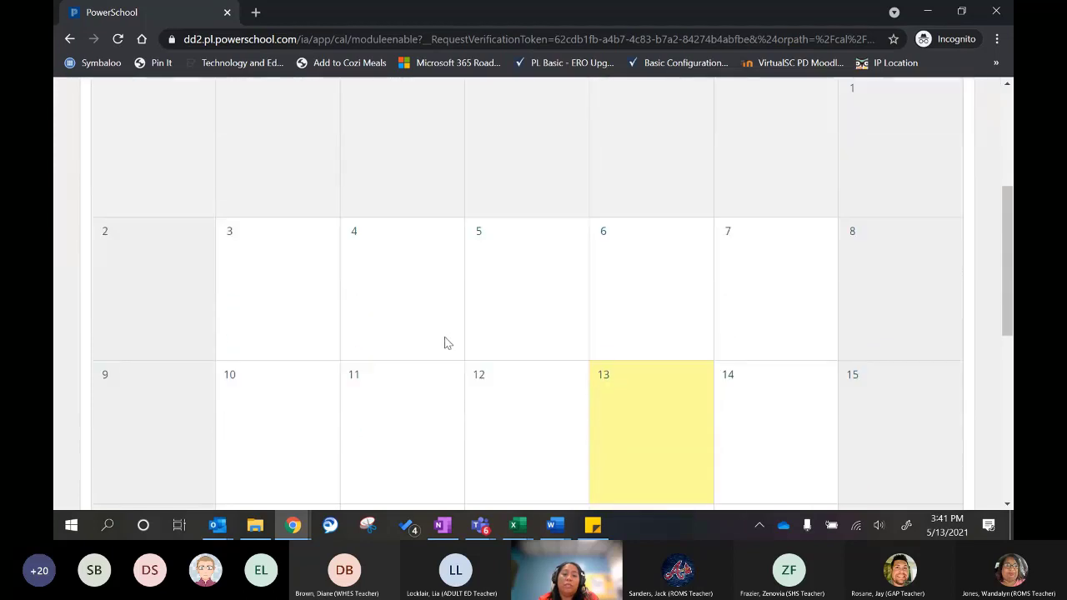
Show the Course Catalog entries on the calendar again and look over the Download iCal and Print View options
scroll(443, 341, "up", 5)
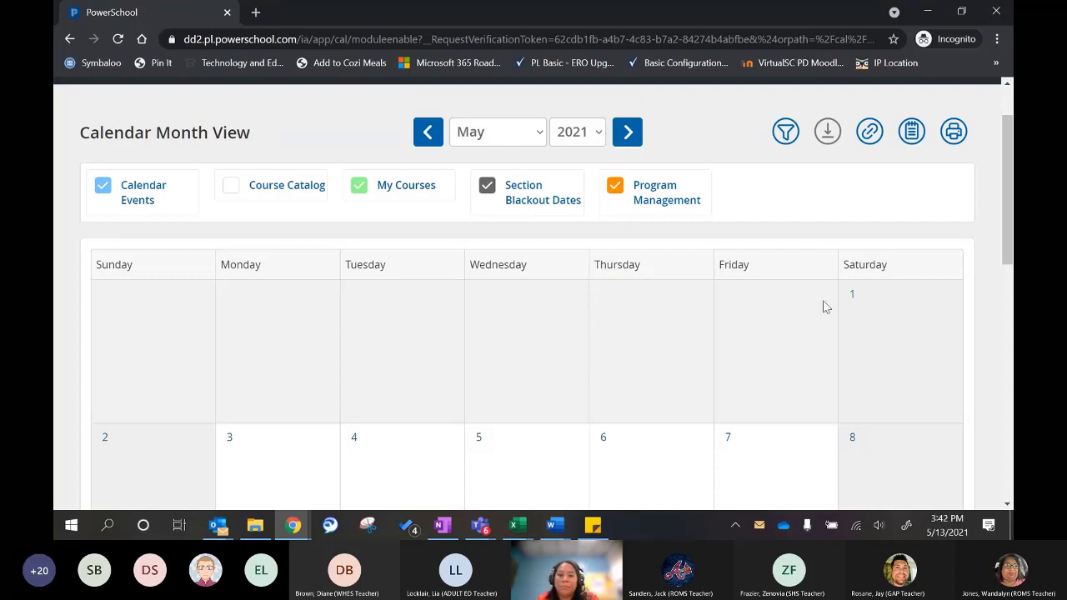
scroll(822, 304, "up", 2)
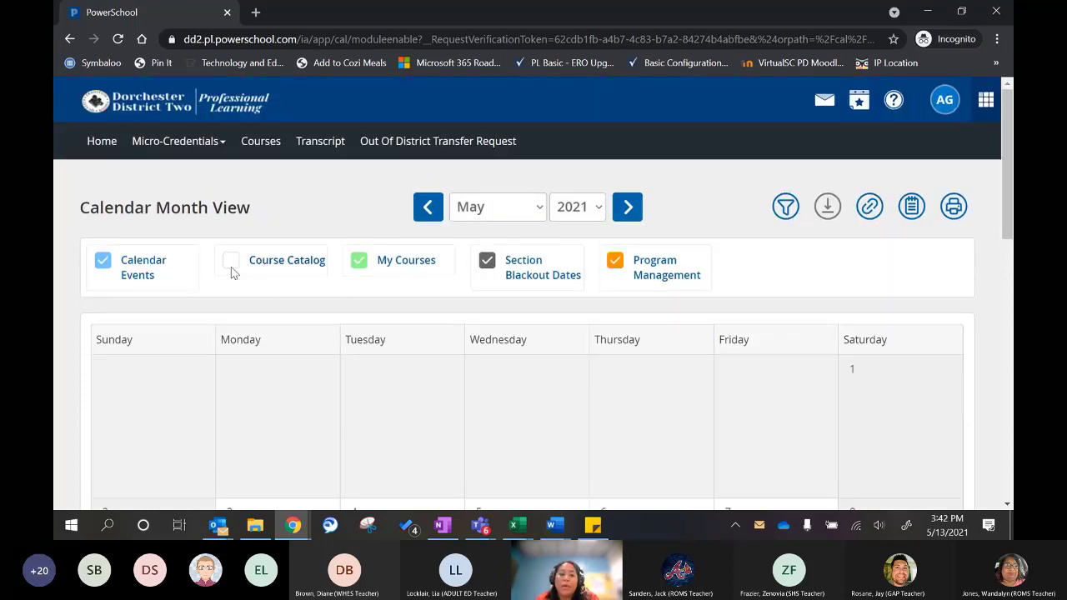
left_click(231, 265)
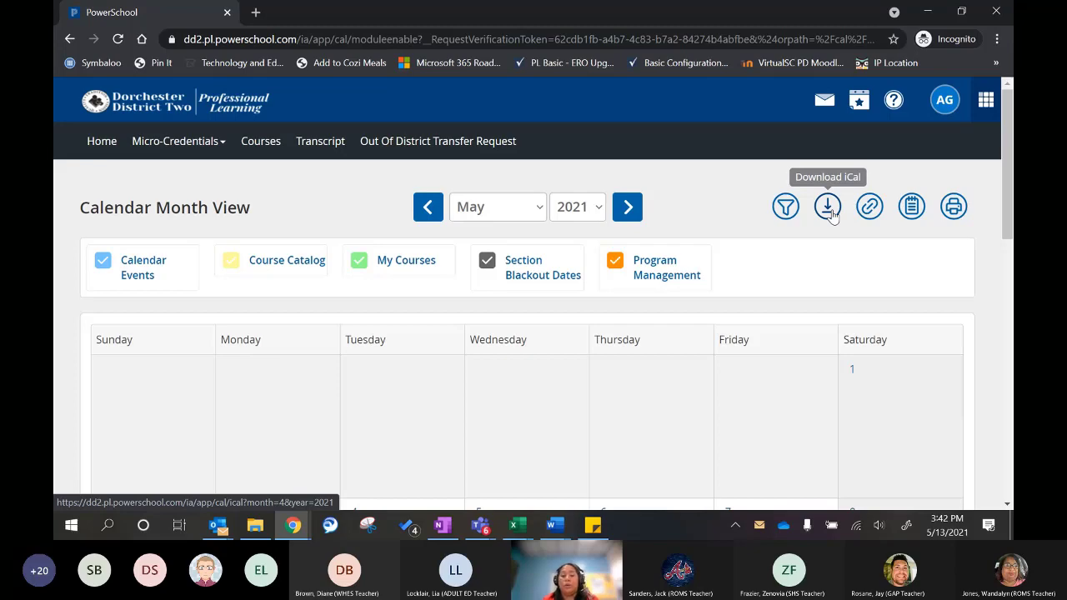
scroll(686, 375, "down", 3)
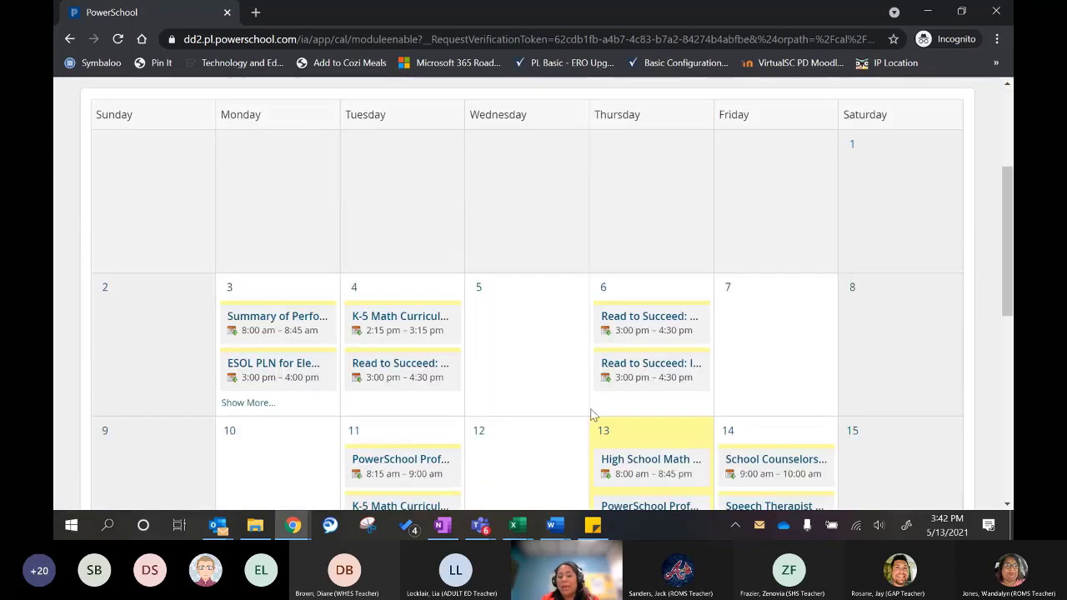
scroll(770, 392, "up", 1)
scroll(766, 390, "up", 2)
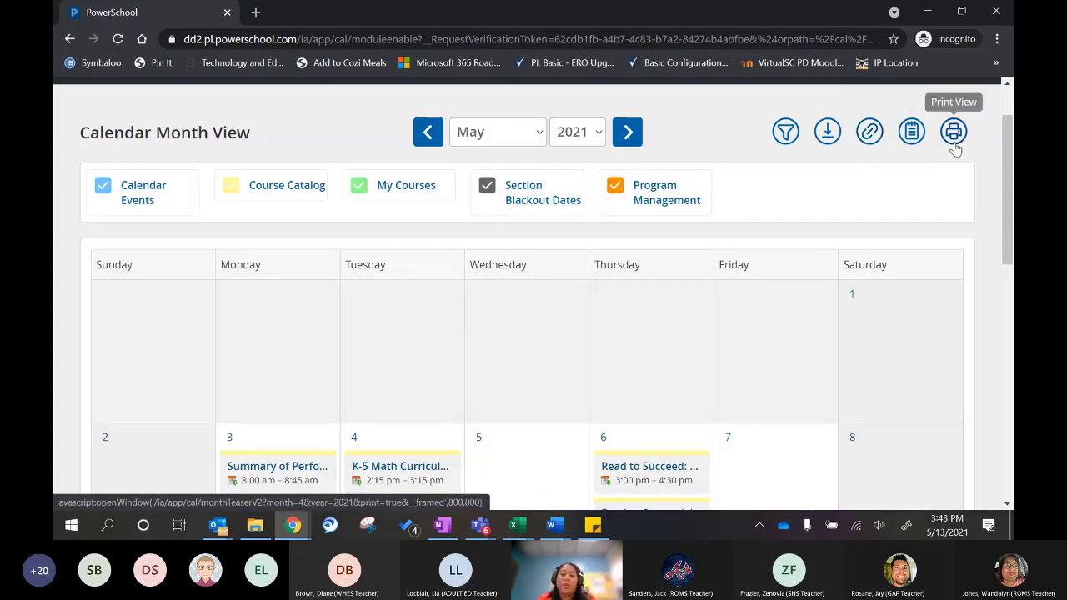
scroll(976, 196, "down", 3)
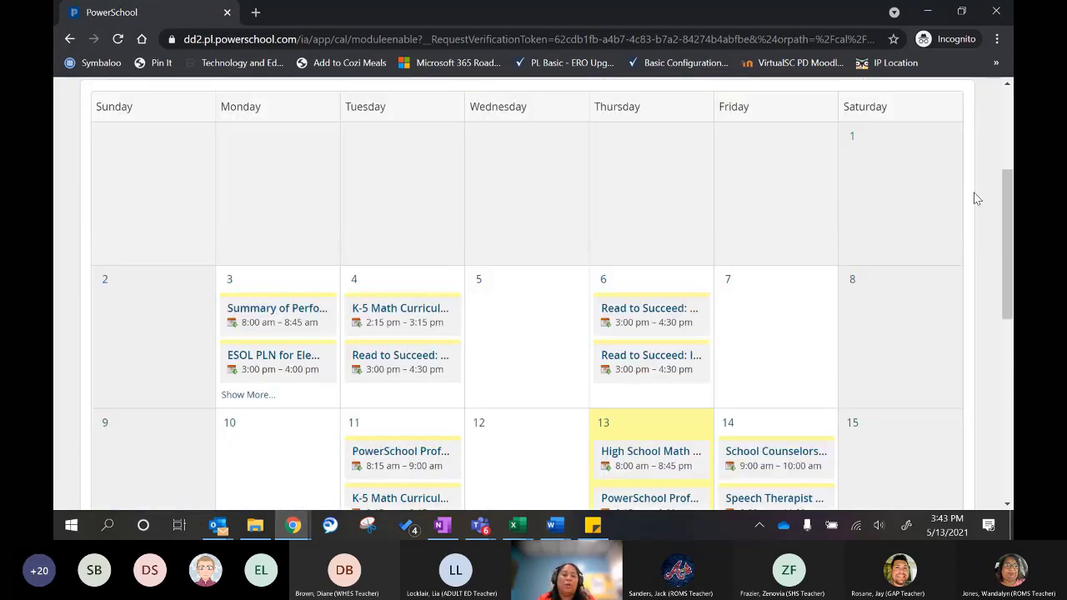
scroll(975, 198, "up", 4)
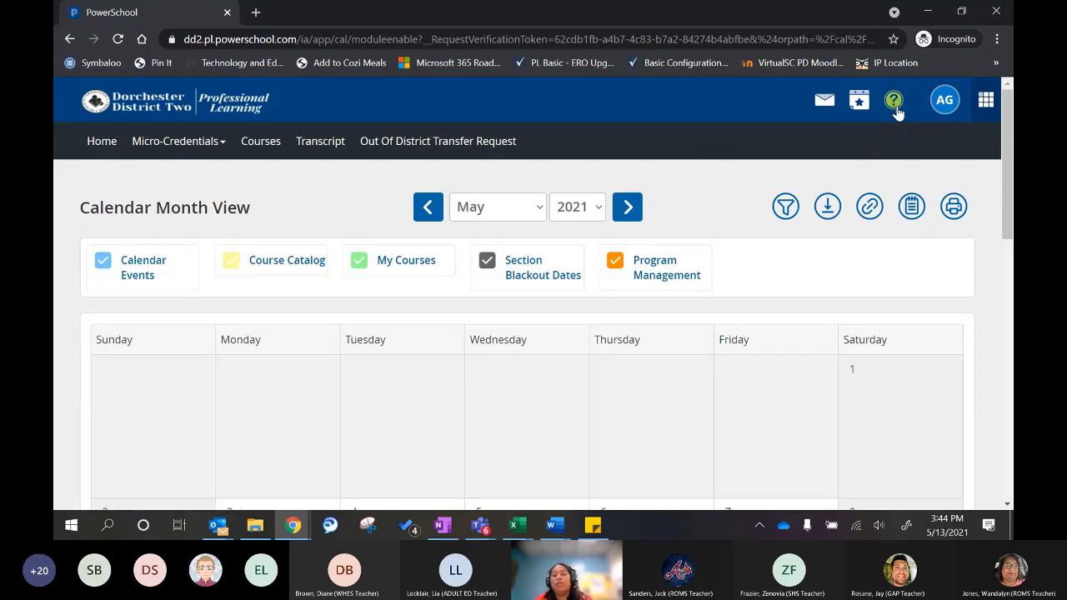
Open the online help, expand its Professional Learning topics to look through them, and close the help page
left_click(894, 103)
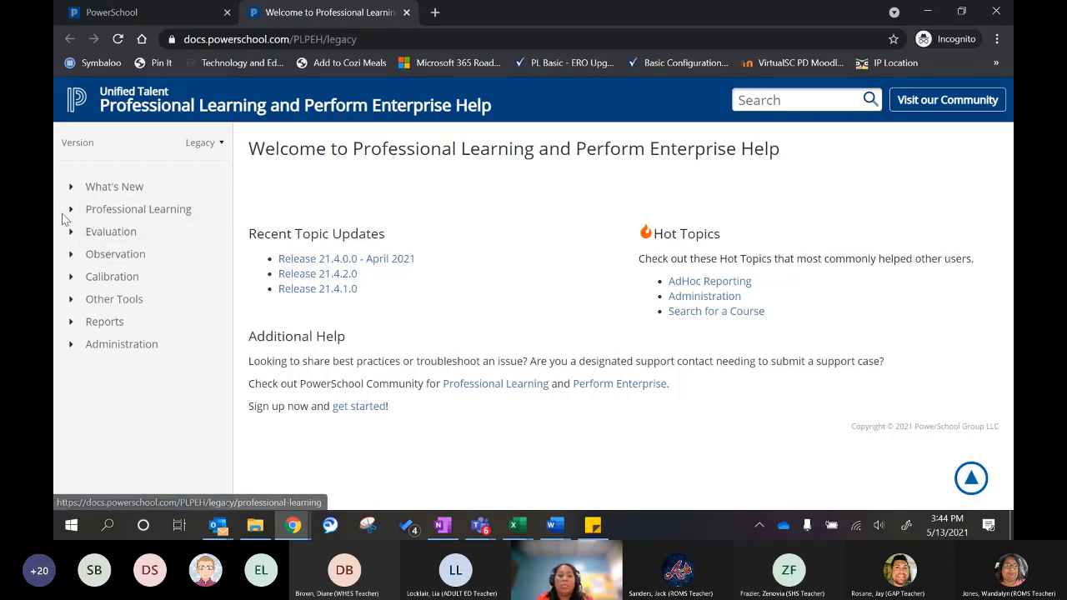
left_click(135, 210)
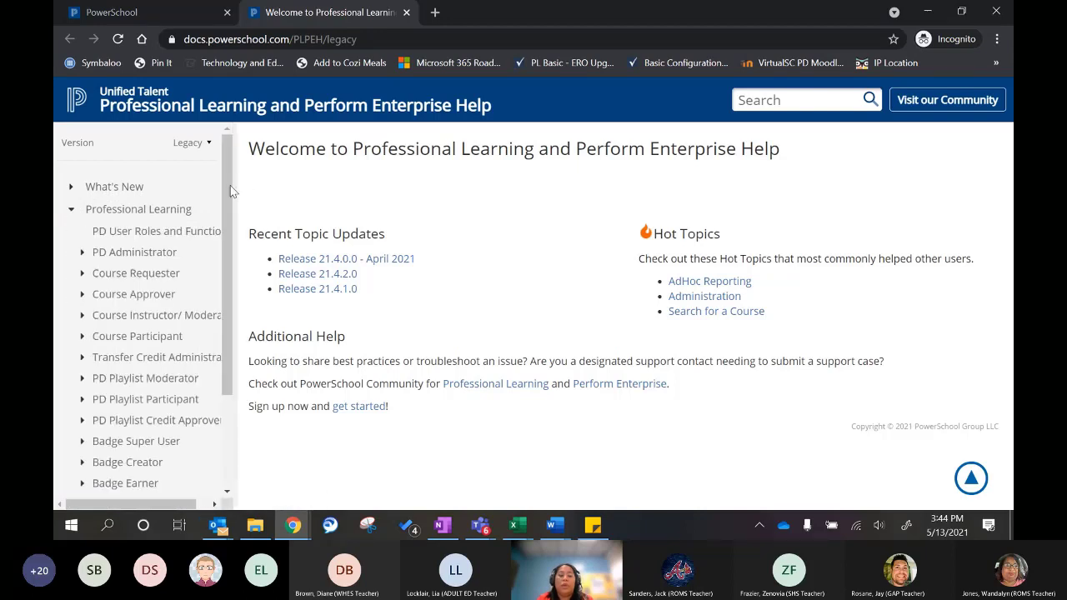
left_click_drag(231, 191, 222, 216)
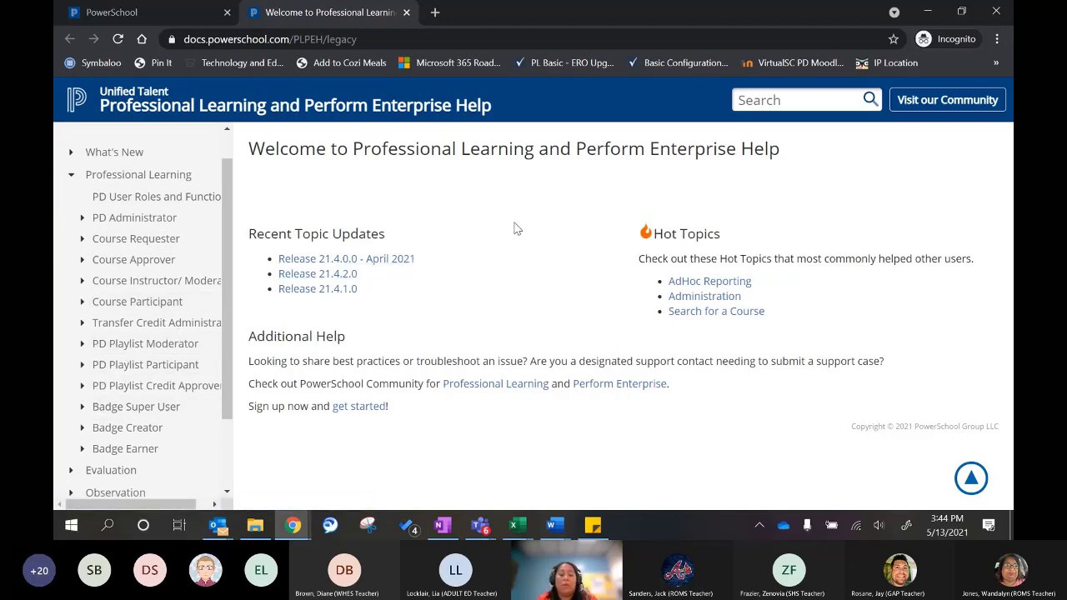
left_click(406, 13)
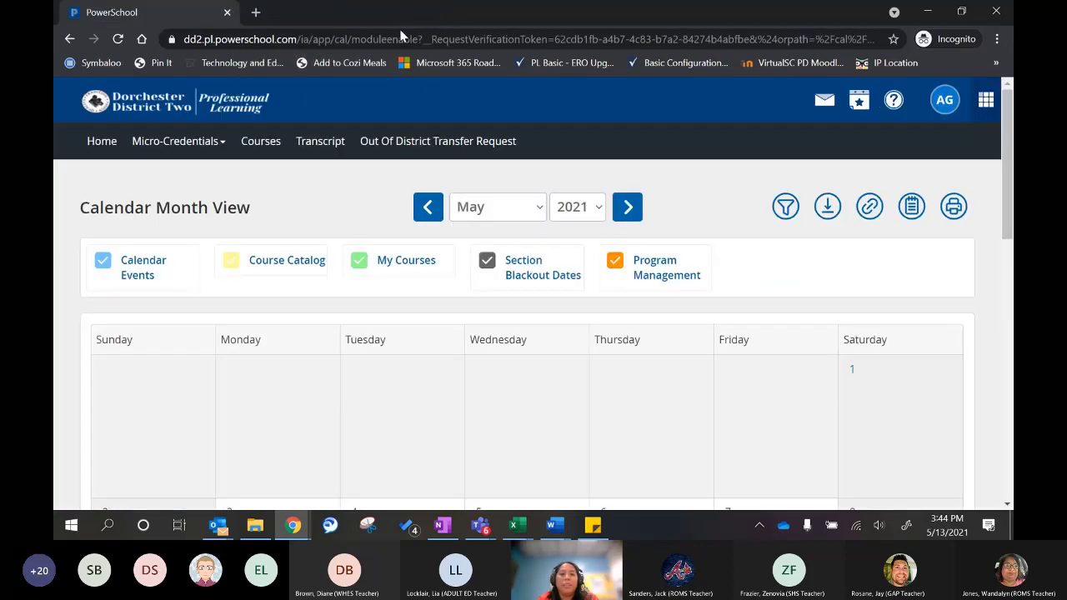
Open Manage Profile from the account options and review the User Details, including staff position, demographics and current schools
left_click(946, 101)
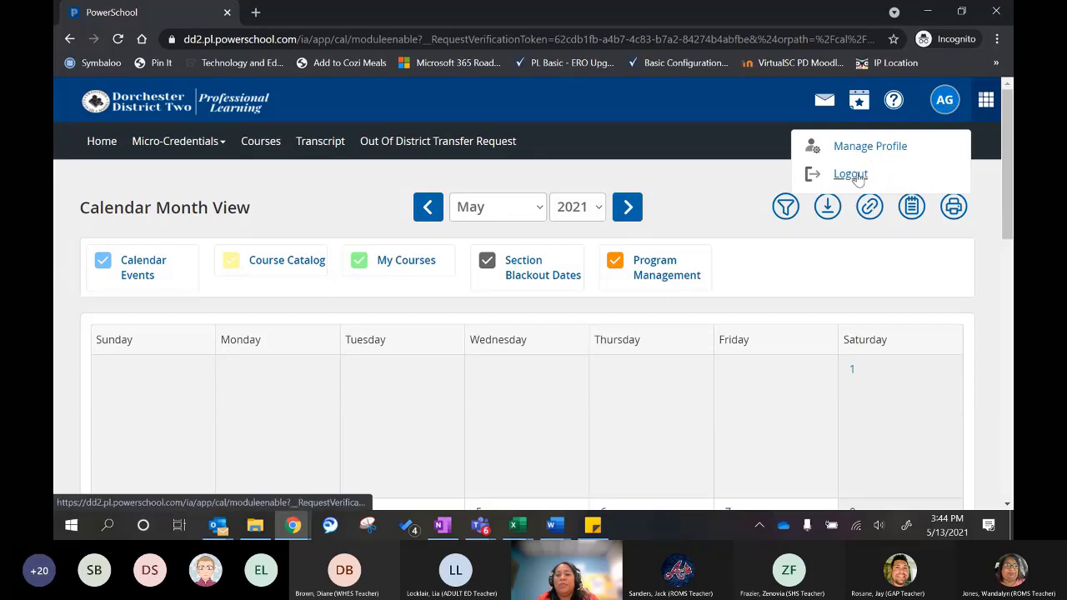
left_click(851, 150)
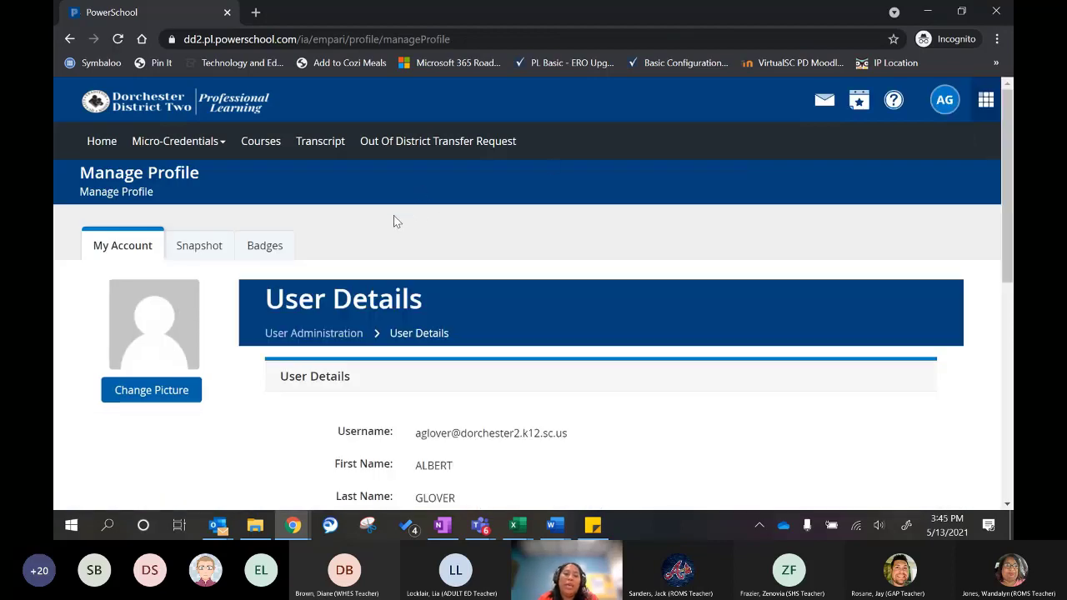
scroll(395, 220, "down", 1)
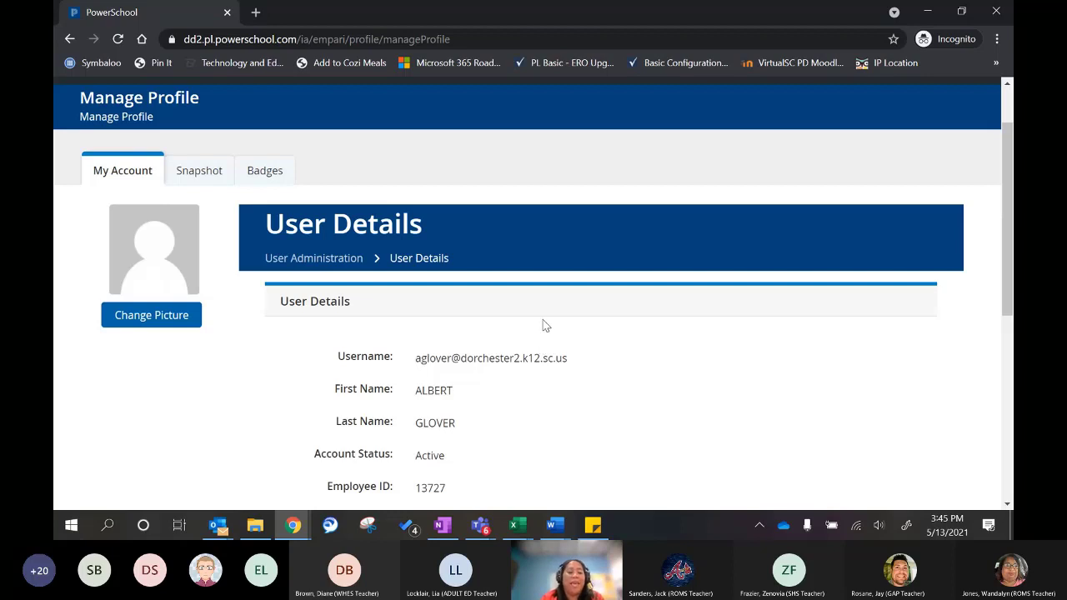
scroll(642, 341, "down", 3)
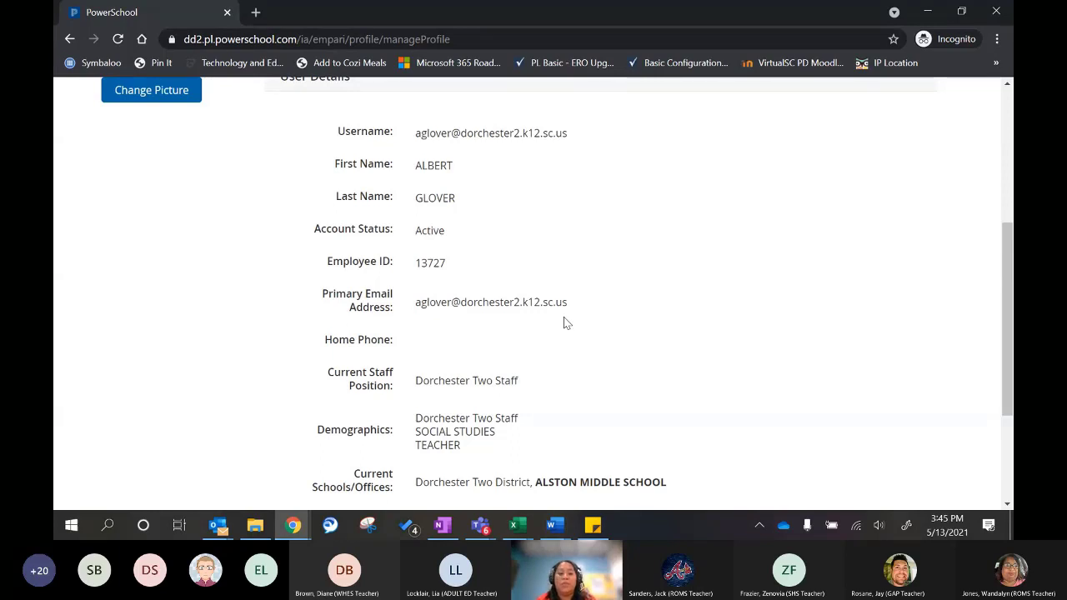
scroll(557, 350, "down", 1)
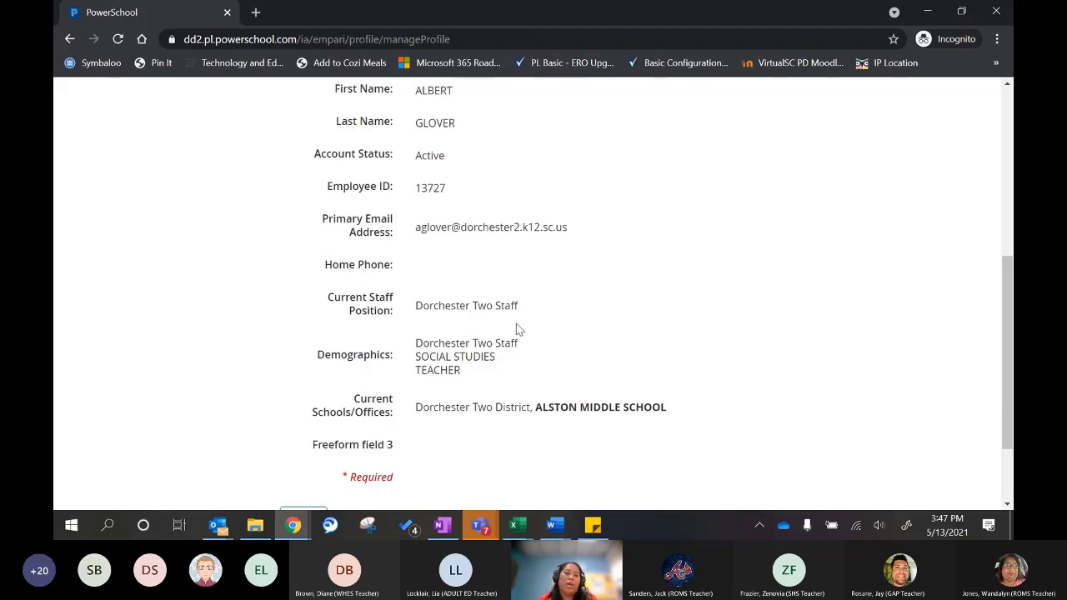
Leave the profile details and open the Courses page
scroll(348, 370, "up", 2)
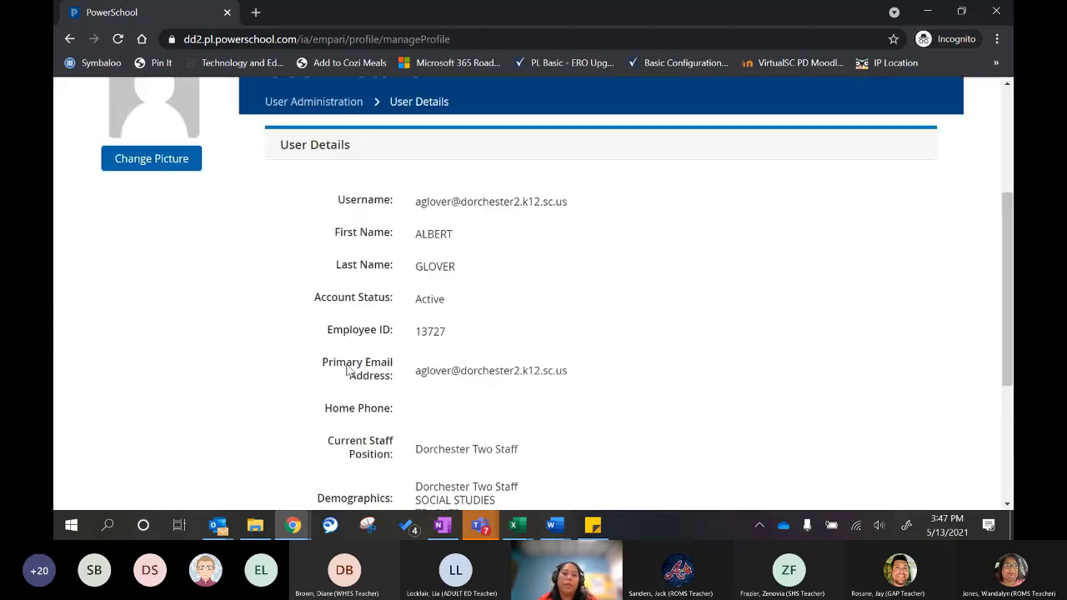
scroll(349, 370, "up", 3)
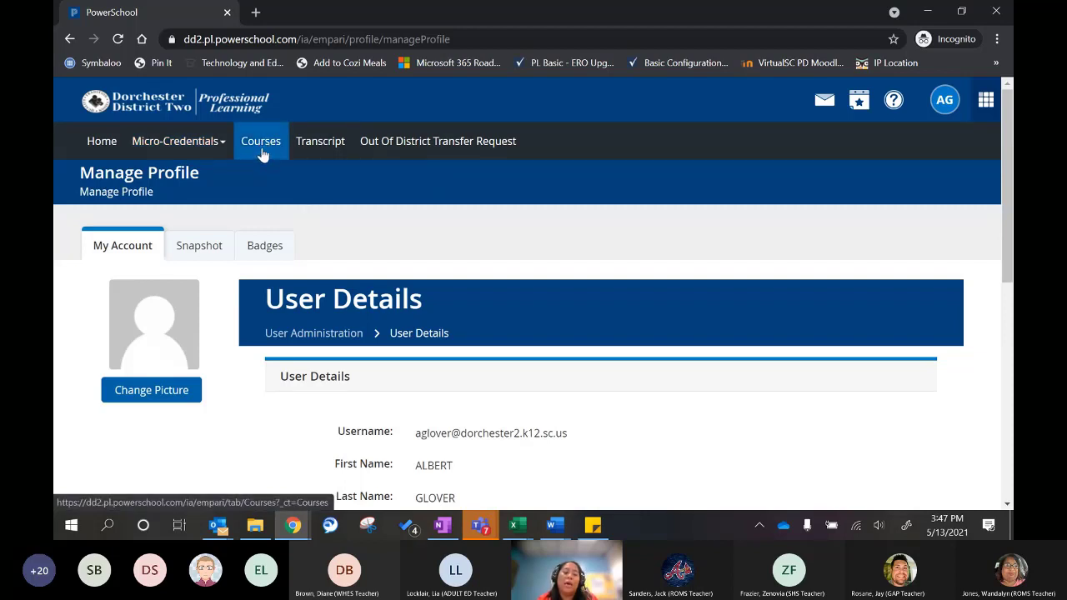
left_click(261, 154)
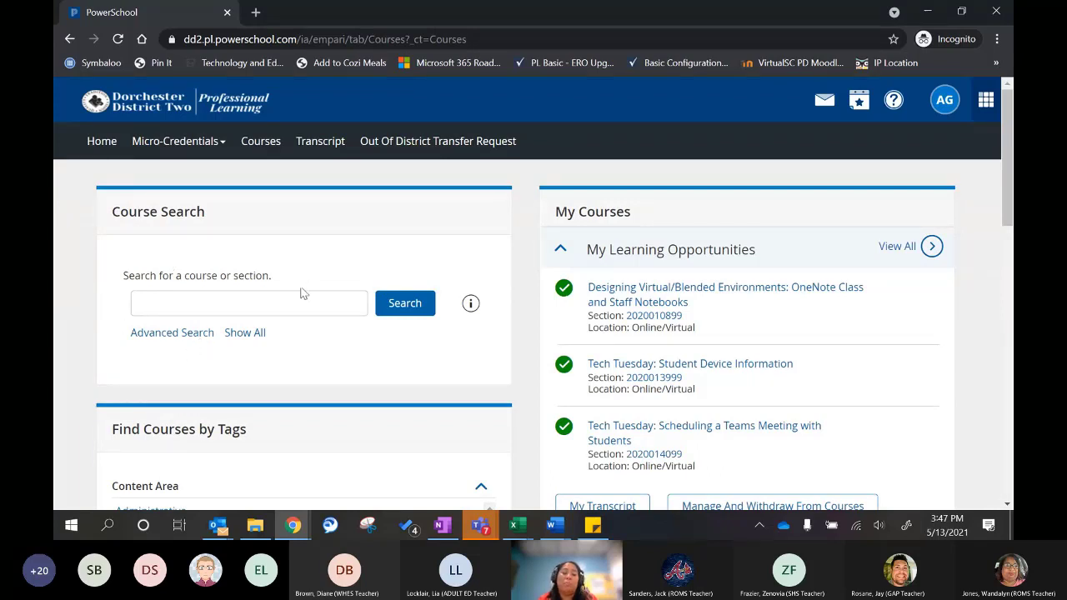
Search the courses and sections for "Professional Learning"
left_click(300, 306)
left_click(299, 306)
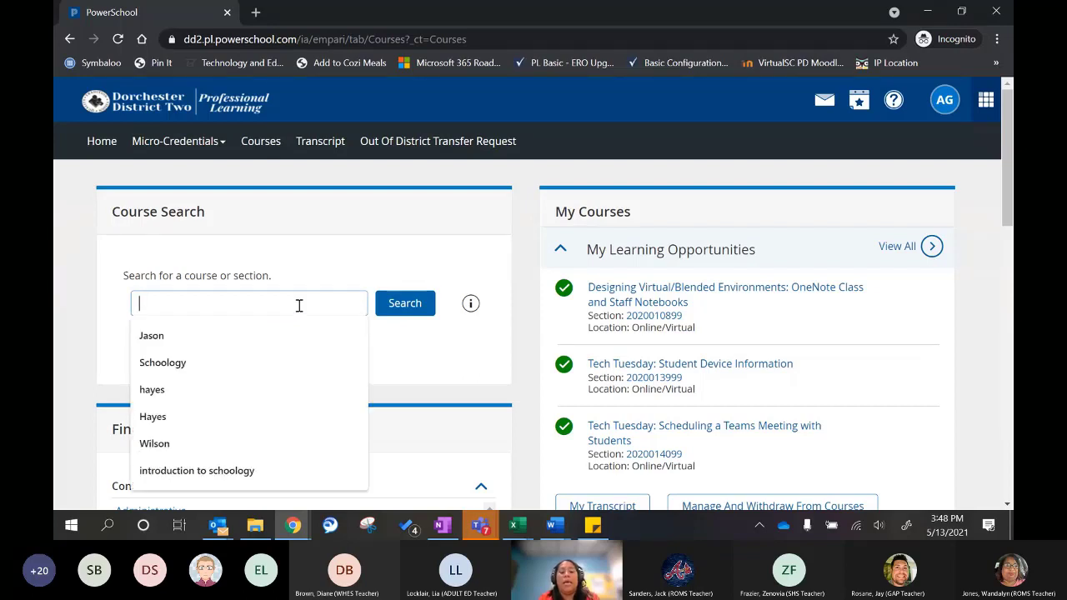
type("{")
type("ro")
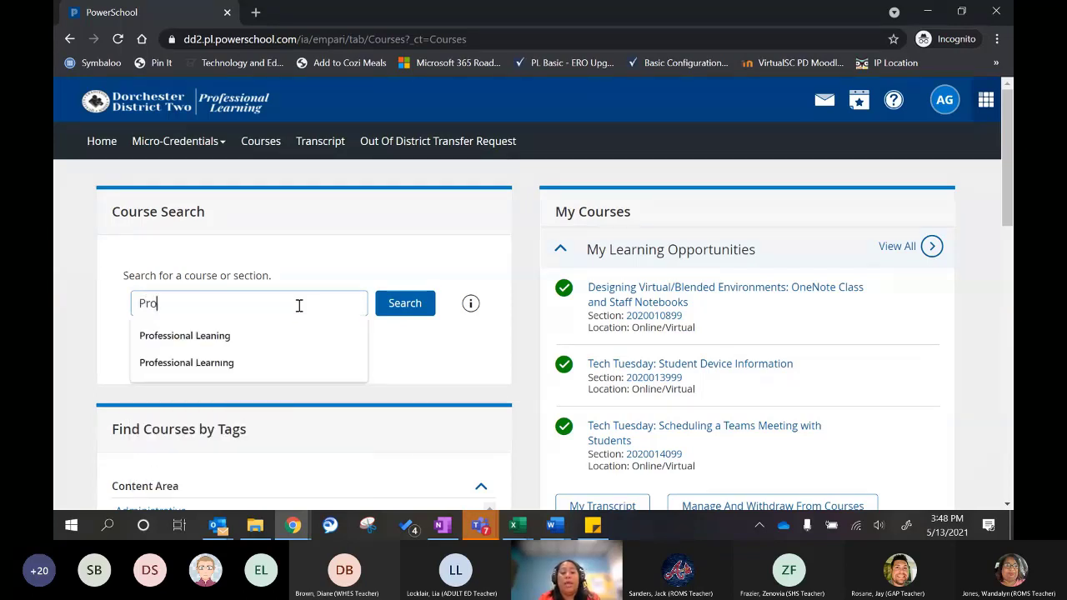
type("fe")
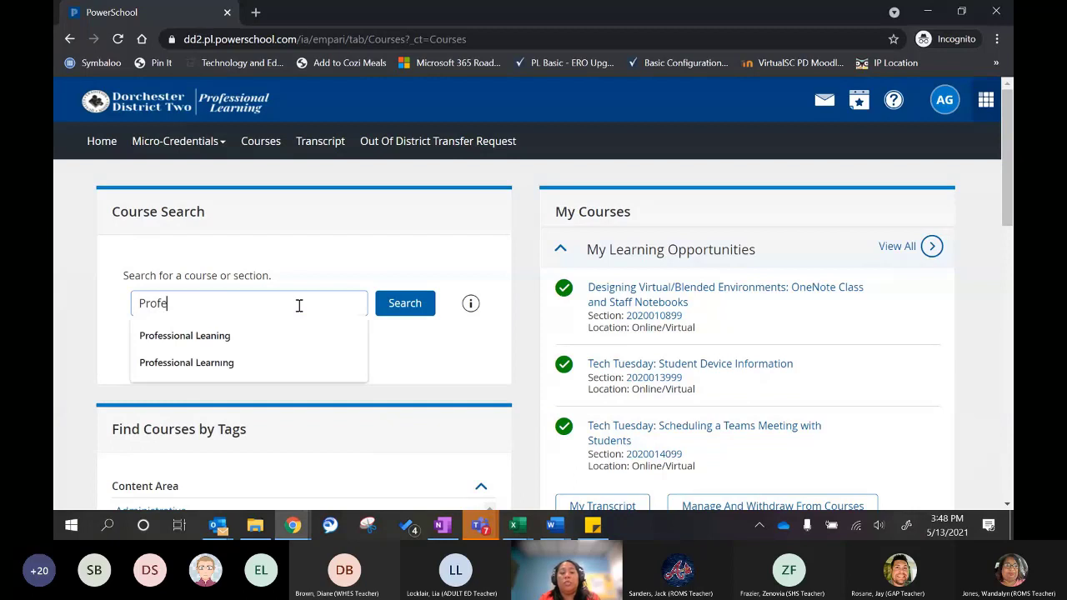
type("ssional LEa")
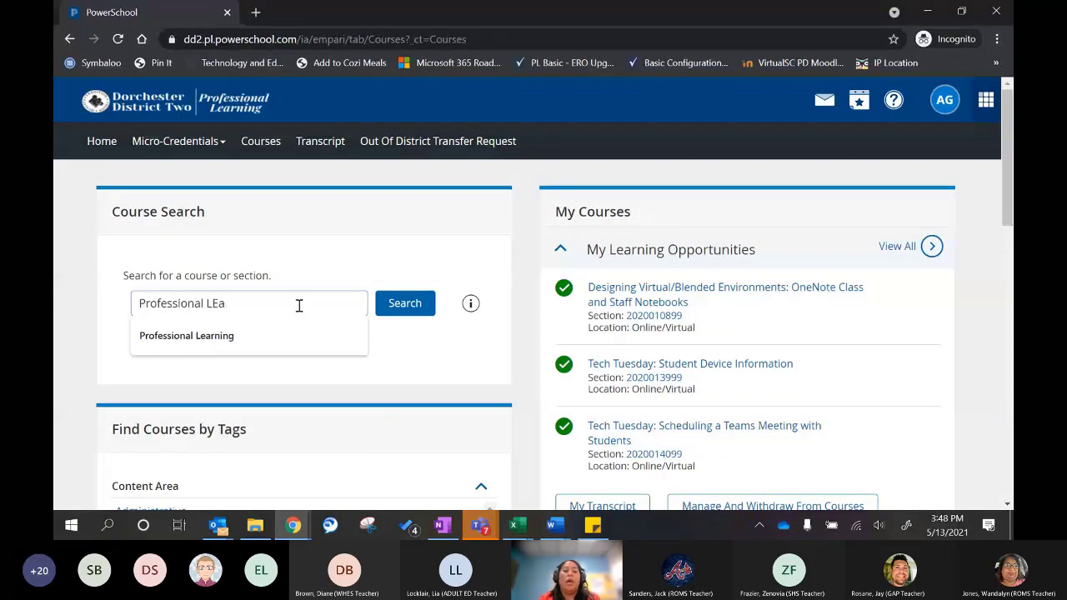
left_click(300, 335)
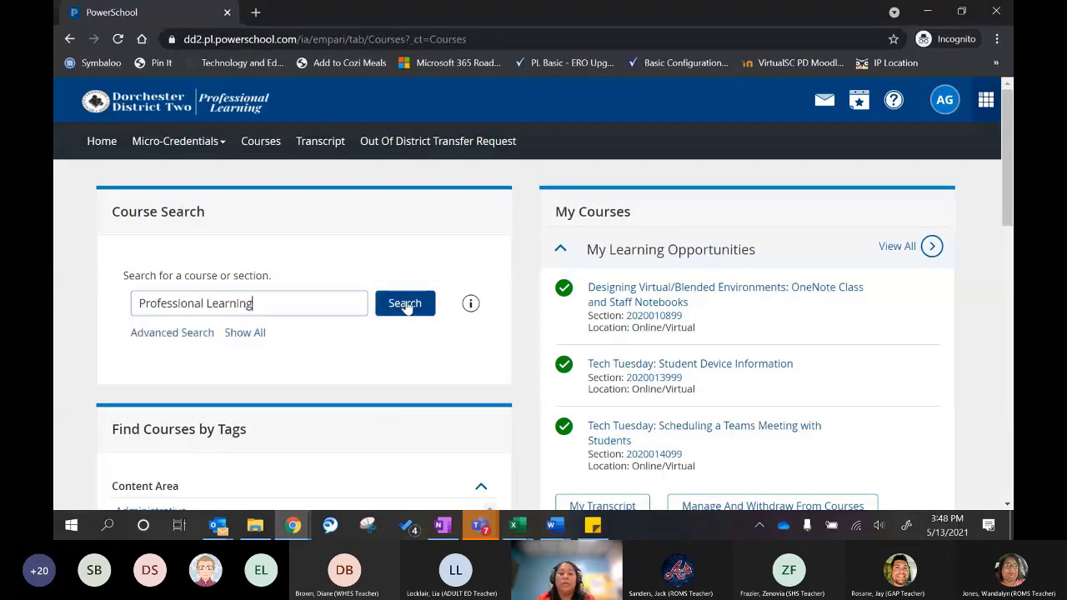
left_click(406, 305)
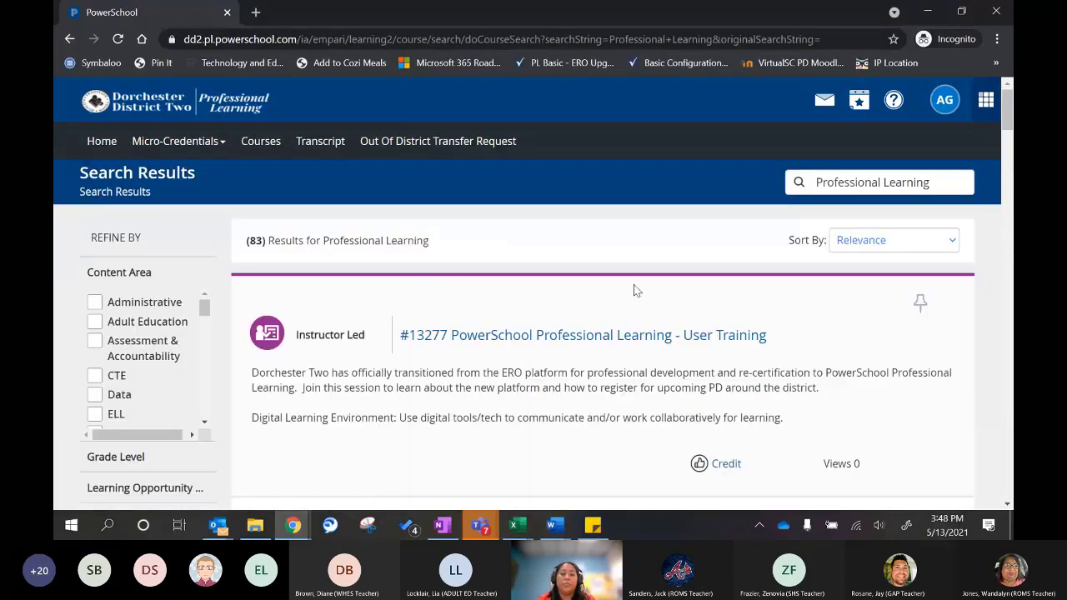
Look through the course search results, including course descriptions, section dates, available seats and registration options
scroll(633, 290, "down", 2)
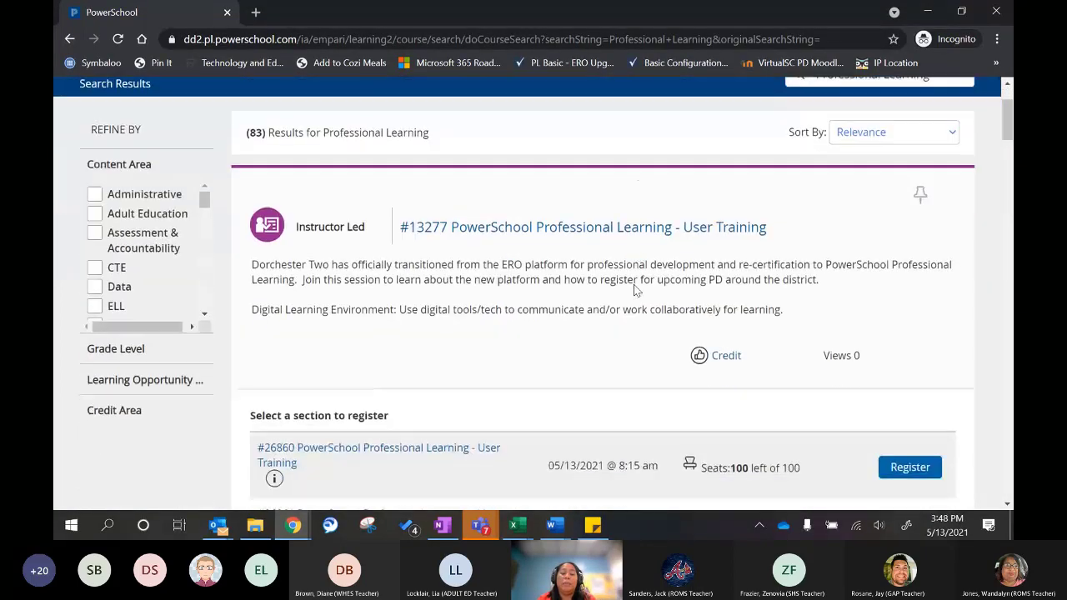
scroll(372, 292, "up", 1)
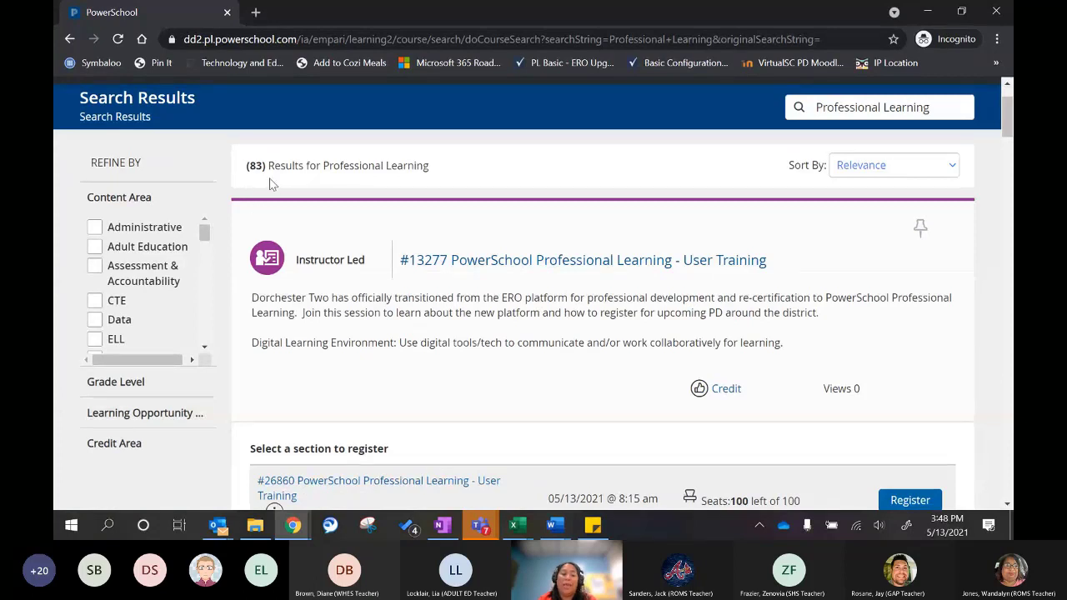
scroll(618, 360, "down", 1)
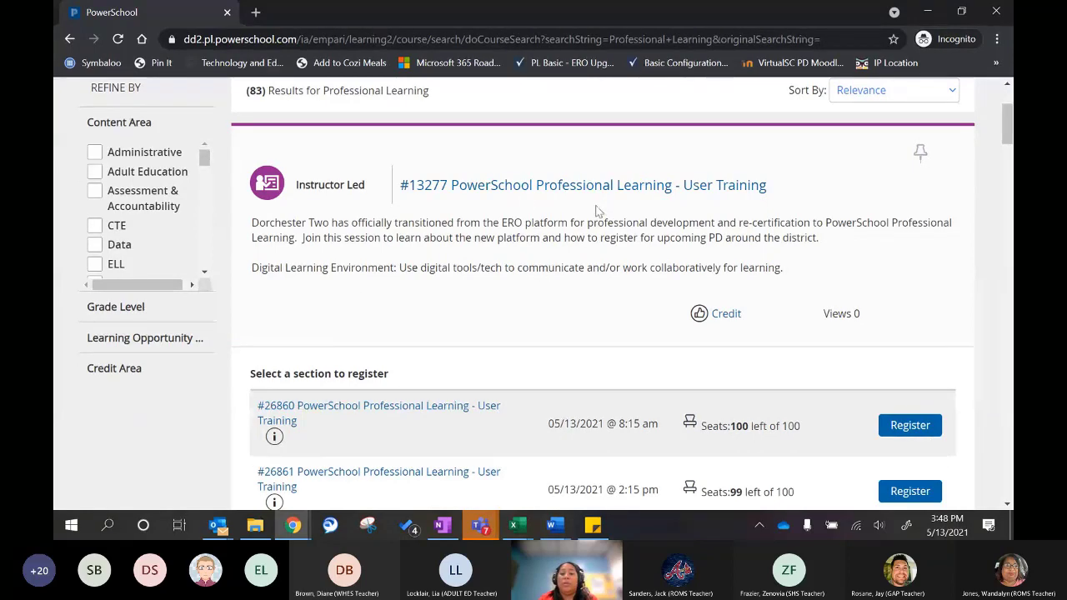
scroll(528, 243, "down", 7)
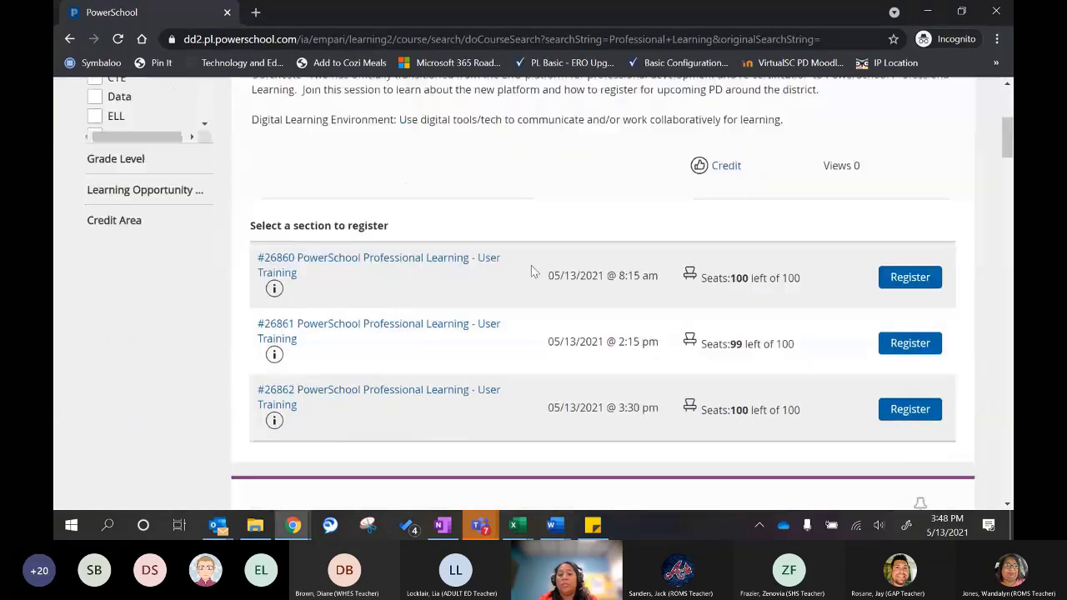
scroll(527, 275, "down", 7)
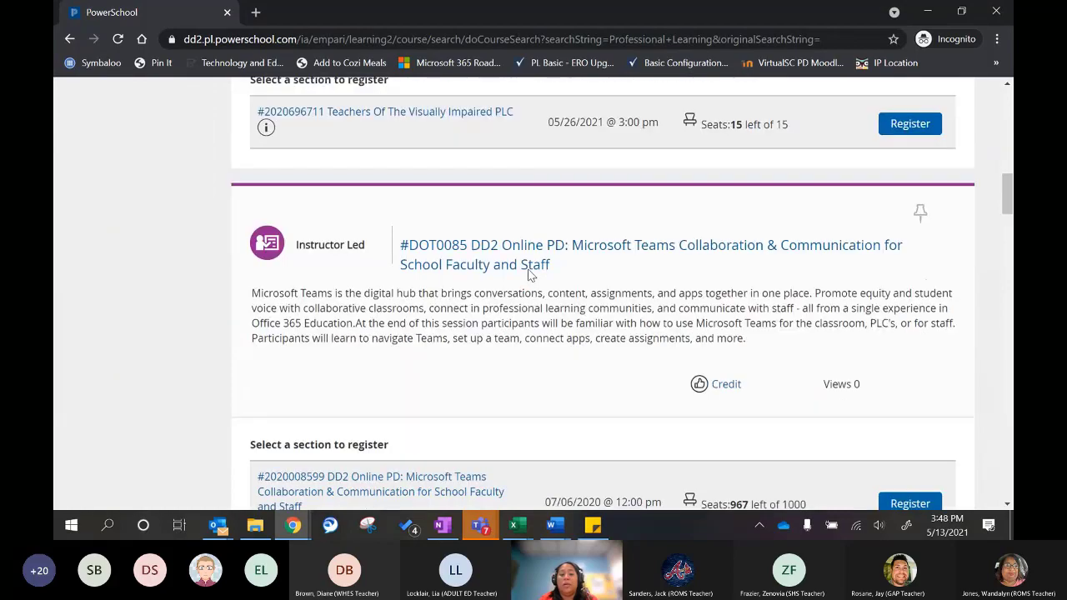
scroll(530, 275, "down", 3)
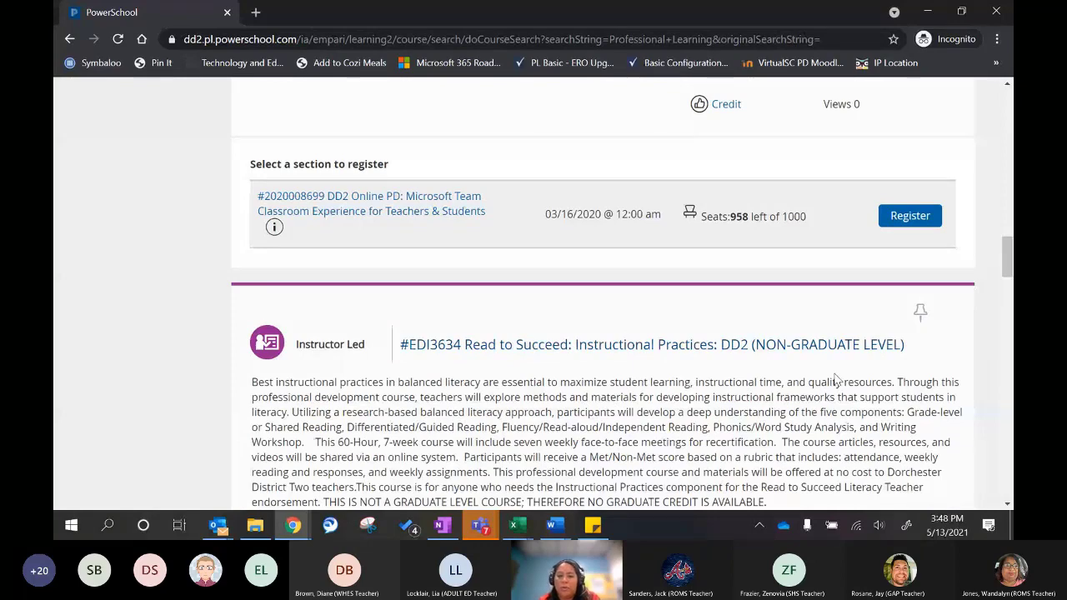
scroll(383, 388, "down", 1)
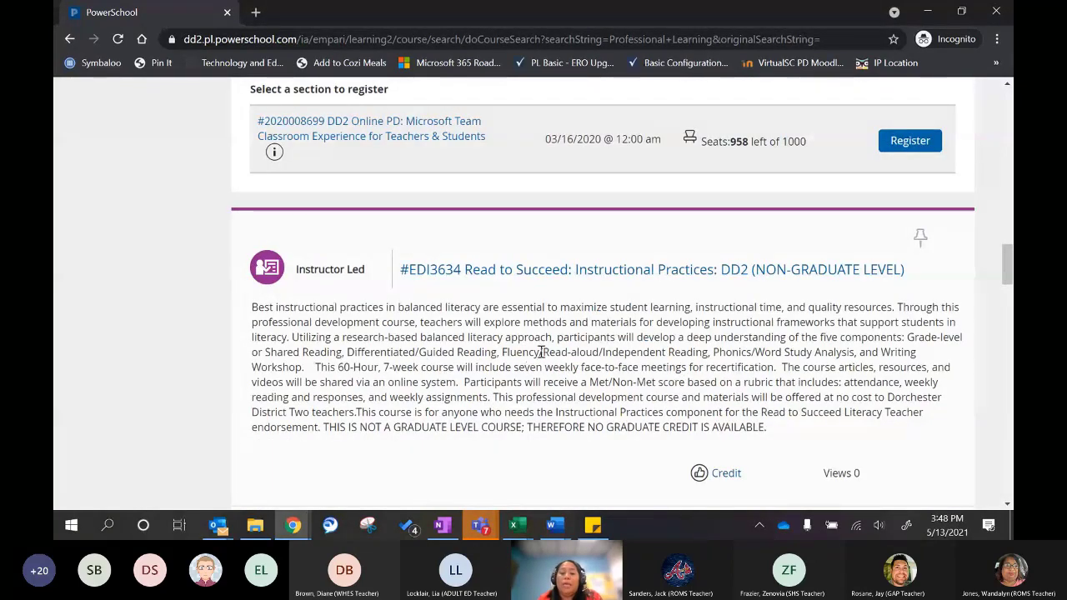
scroll(526, 352, "up", 15)
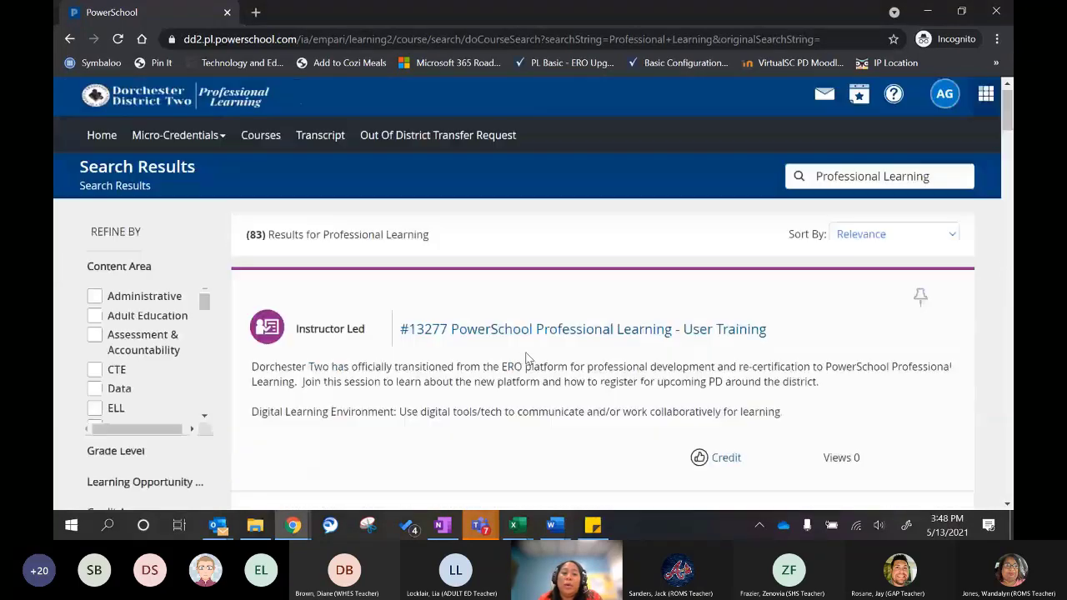
scroll(526, 357, "down", 1)
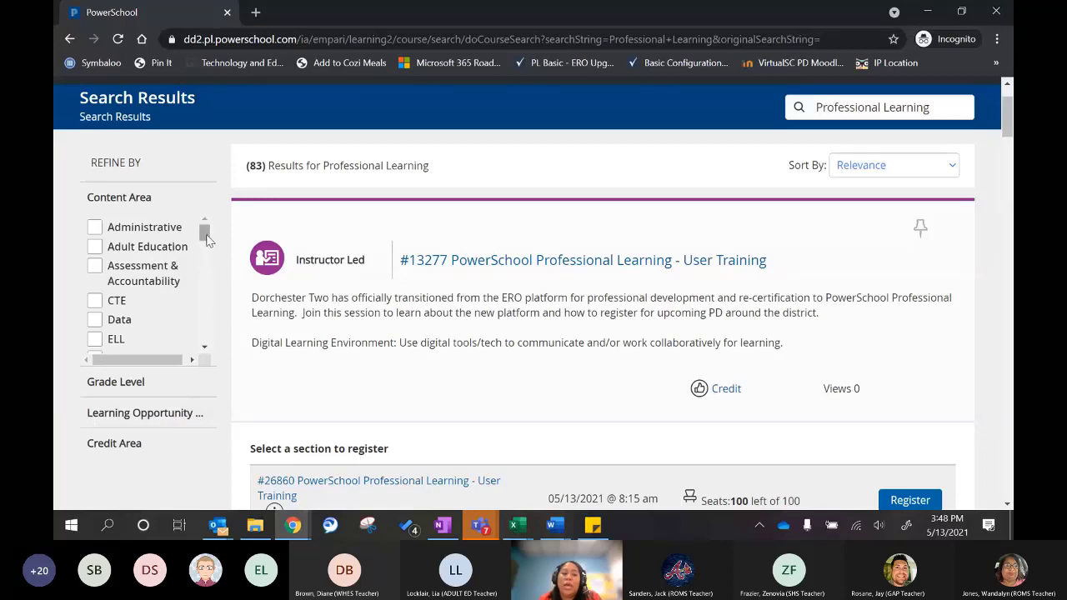
Try refining the results by the English-Language Arts content area, and remove that filter again
left_click_drag(205, 232, 211, 253)
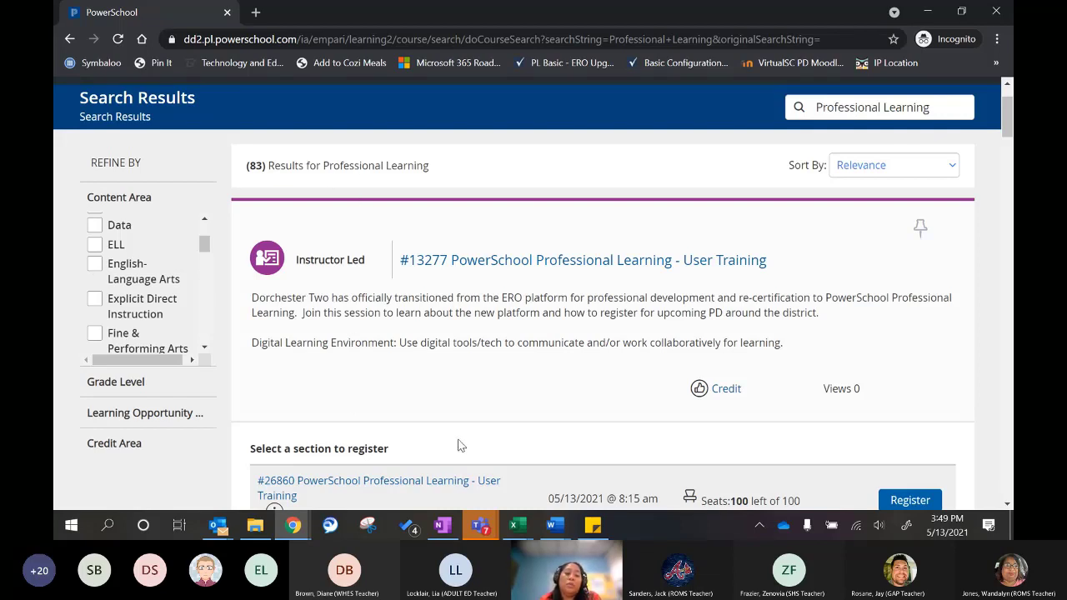
left_click(94, 264)
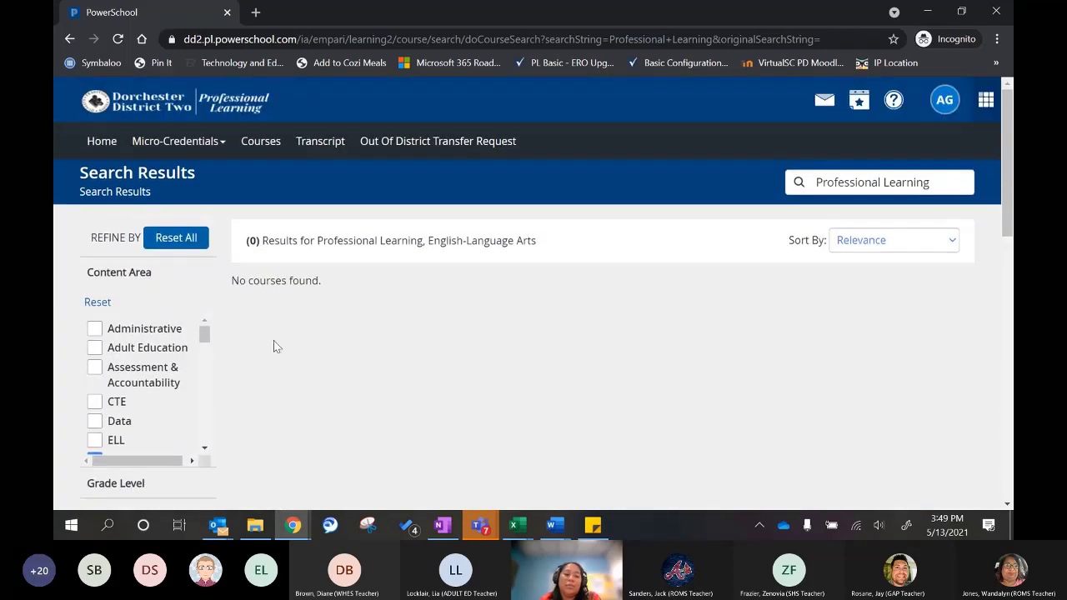
scroll(275, 343, "down", 3)
left_click_drag(205, 180, 205, 207)
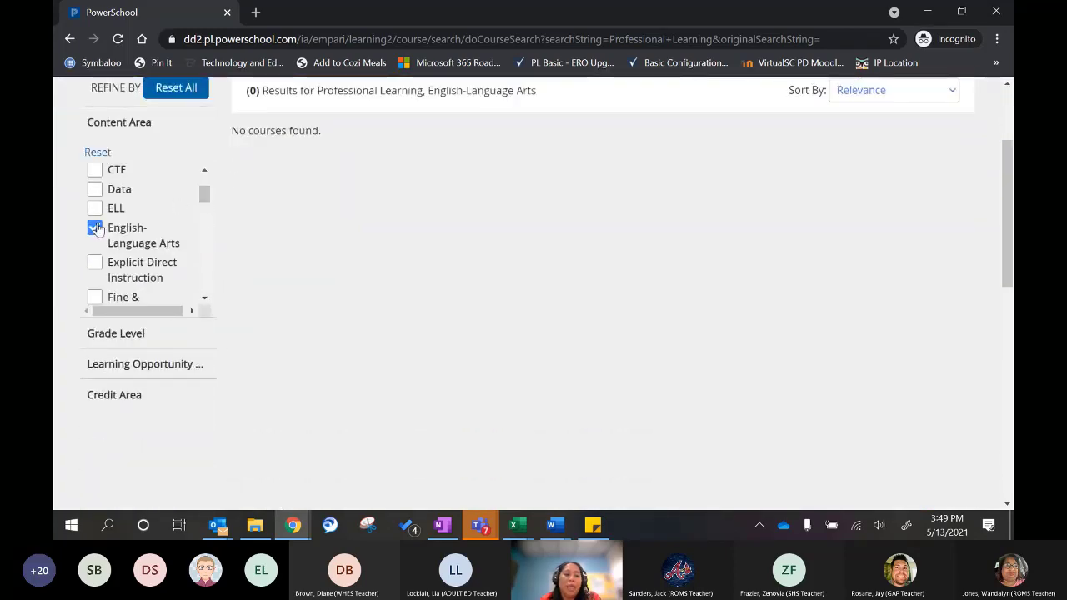
left_click(96, 228)
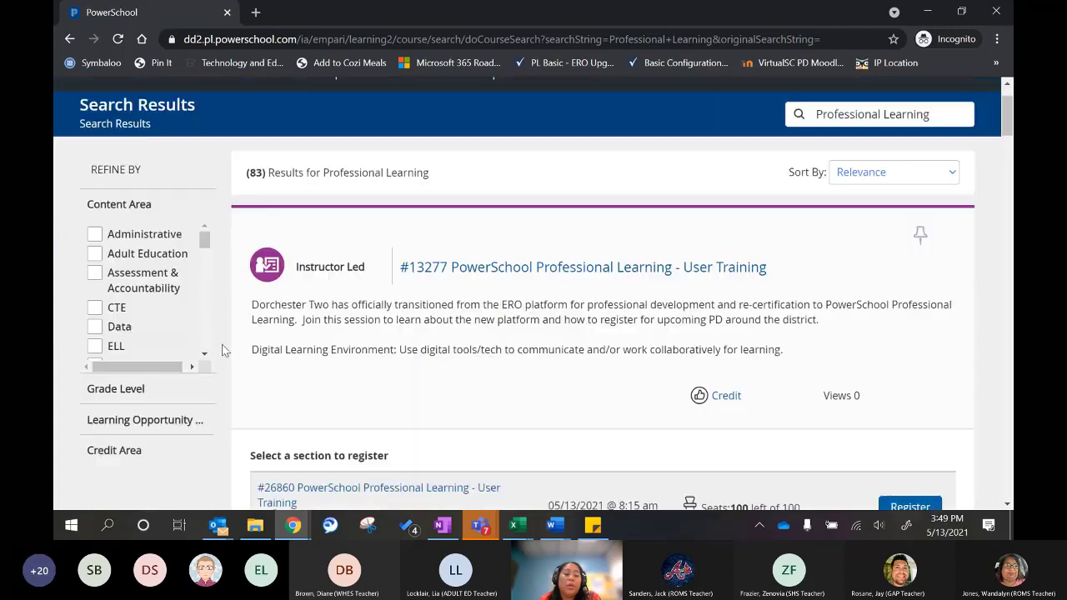
Look over the Content Area choices, expand the Grade Level filter to view its grades, and collapse it again
left_click_drag(205, 233, 205, 244)
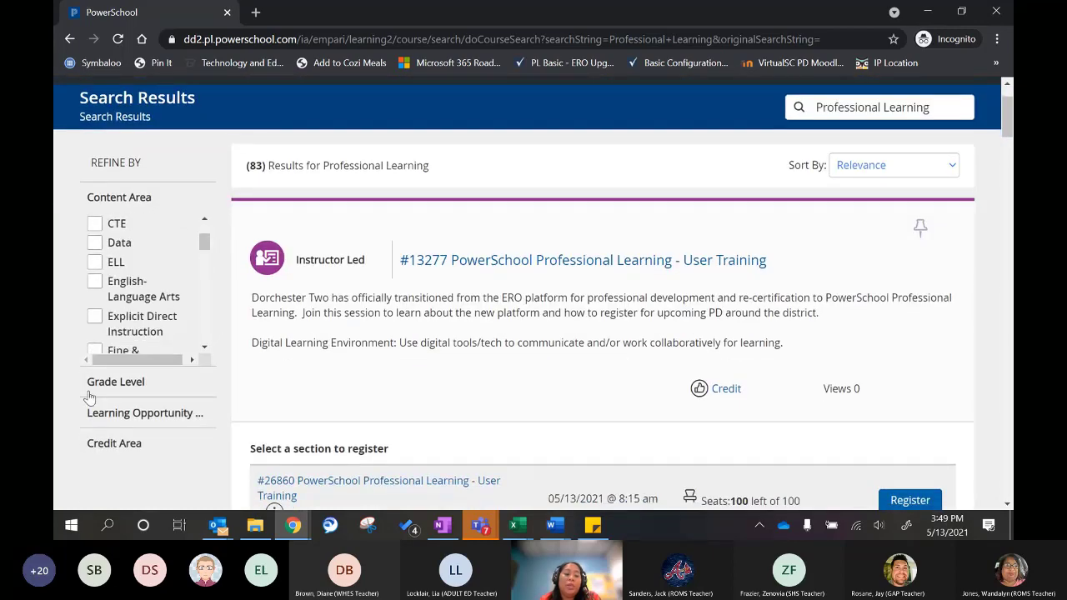
left_click(109, 384)
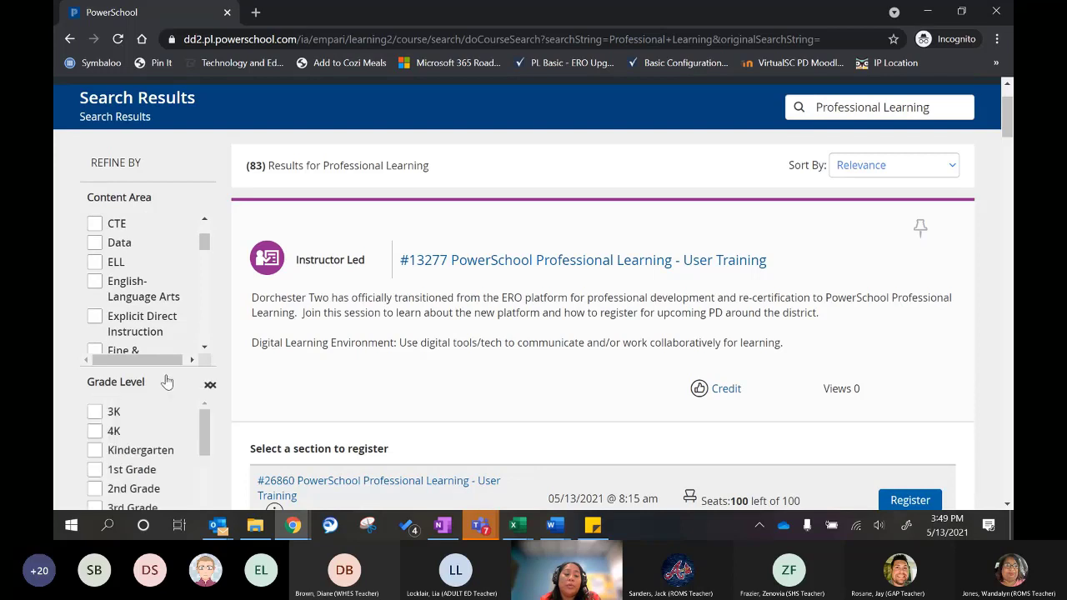
scroll(167, 381, "down", 2)
left_click_drag(204, 290, 206, 316)
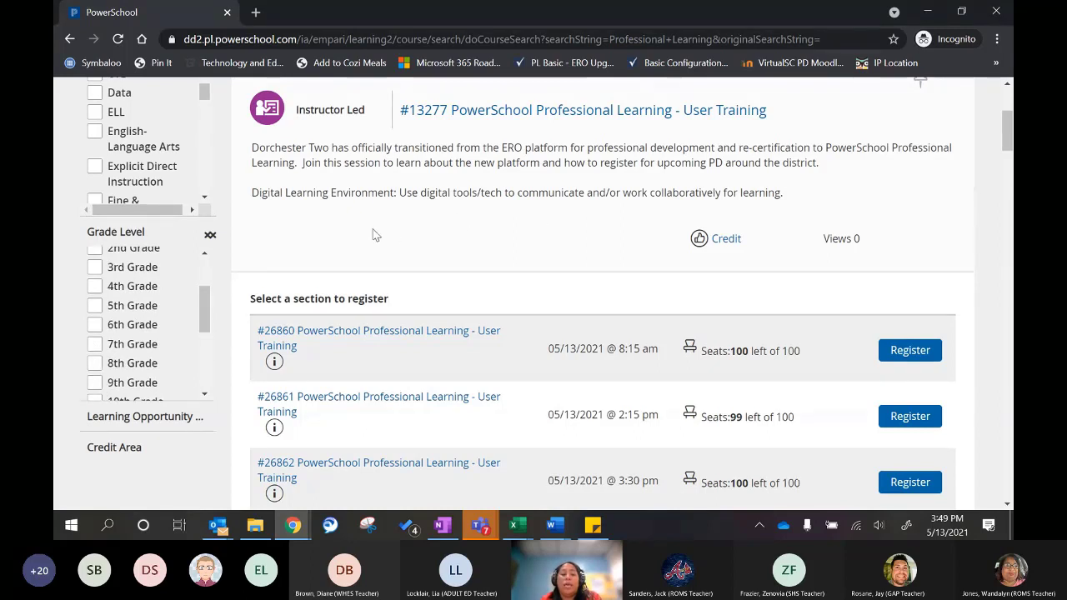
scroll(374, 234, "up", 1)
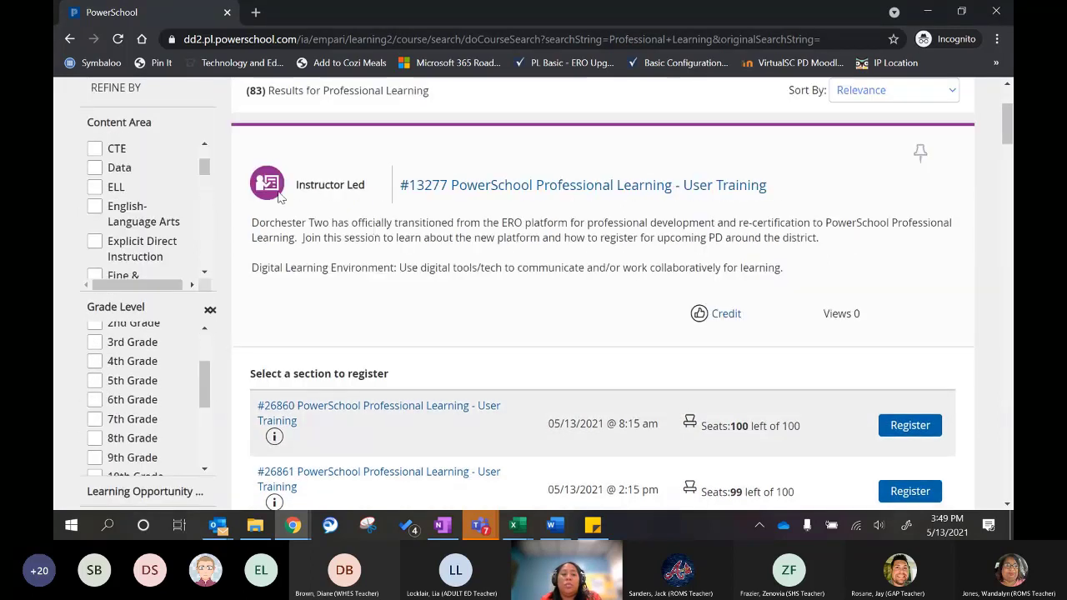
left_click(210, 310)
scroll(429, 227, "up", 1)
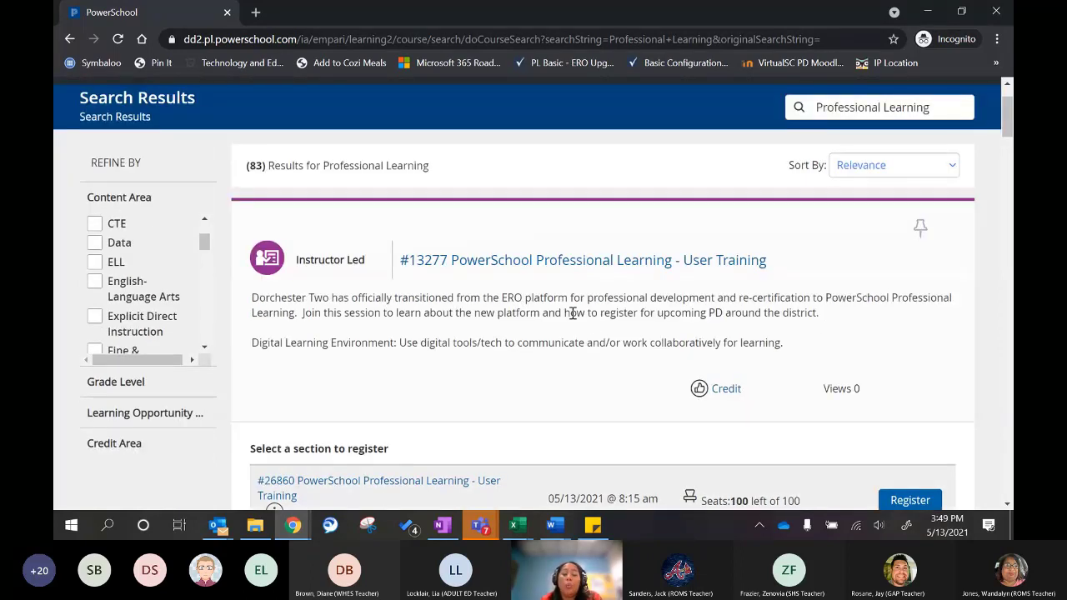
View the credit types offered by the PowerSchool Professional Learning - User Training course and dismiss them
scroll(671, 348, "down", 2)
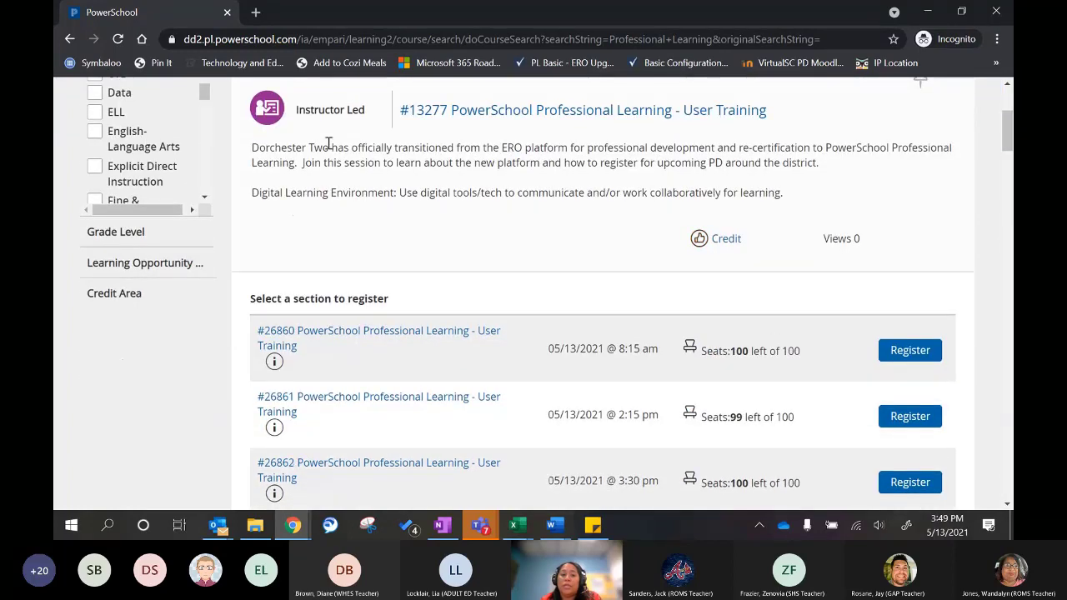
left_click(736, 245)
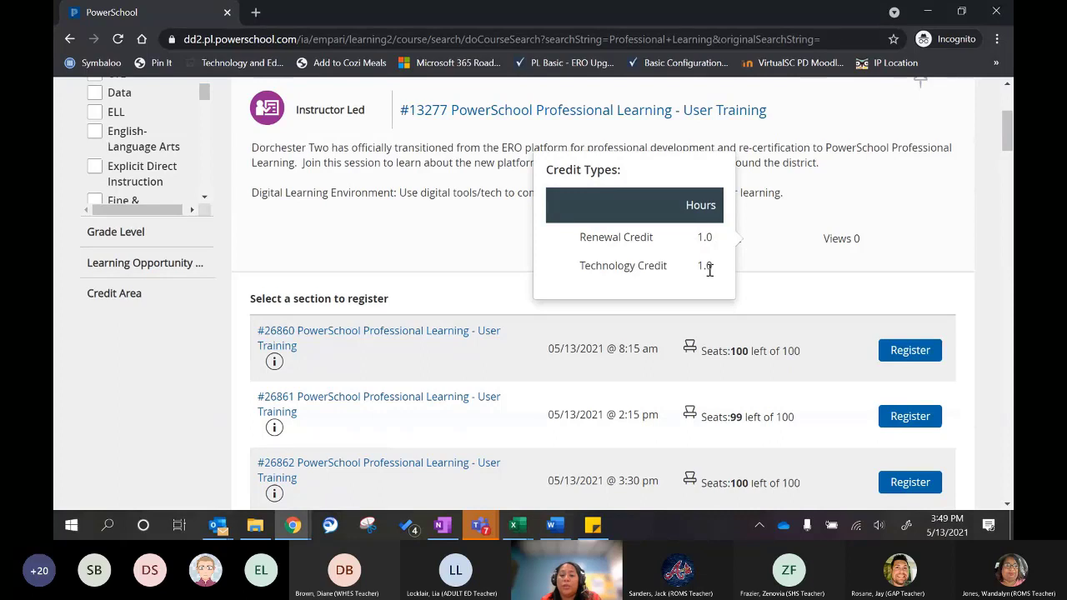
left_click(454, 256)
Open the section details of the 3:30 pm User Training section and review its date, credits, instructor, class size, location and attachments
scroll(454, 256, "down", 1)
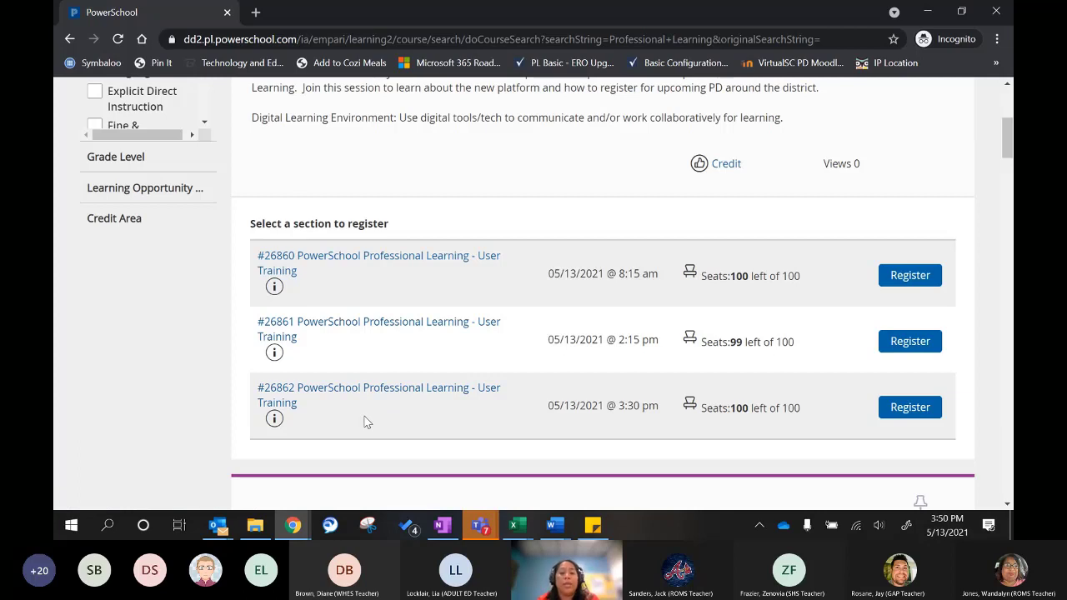
left_click(275, 419)
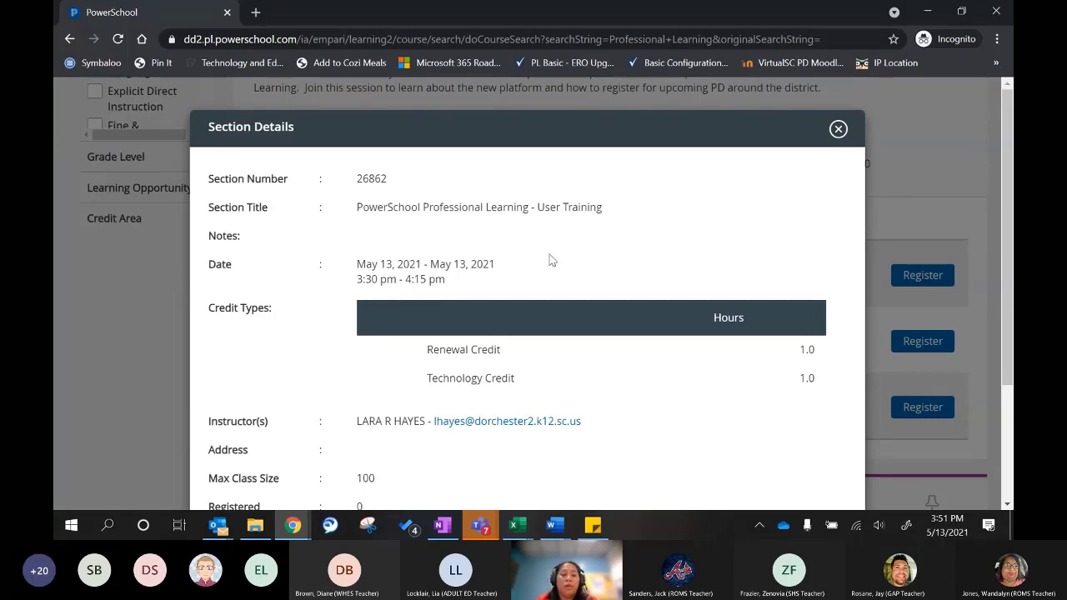
scroll(544, 256, "down", 1)
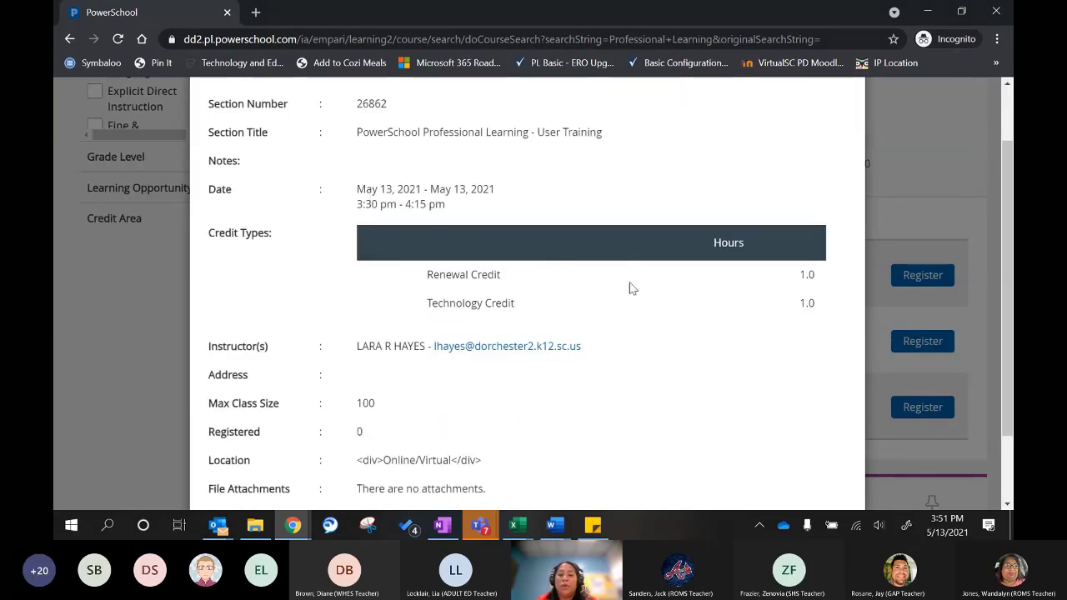
scroll(611, 312, "down", 1)
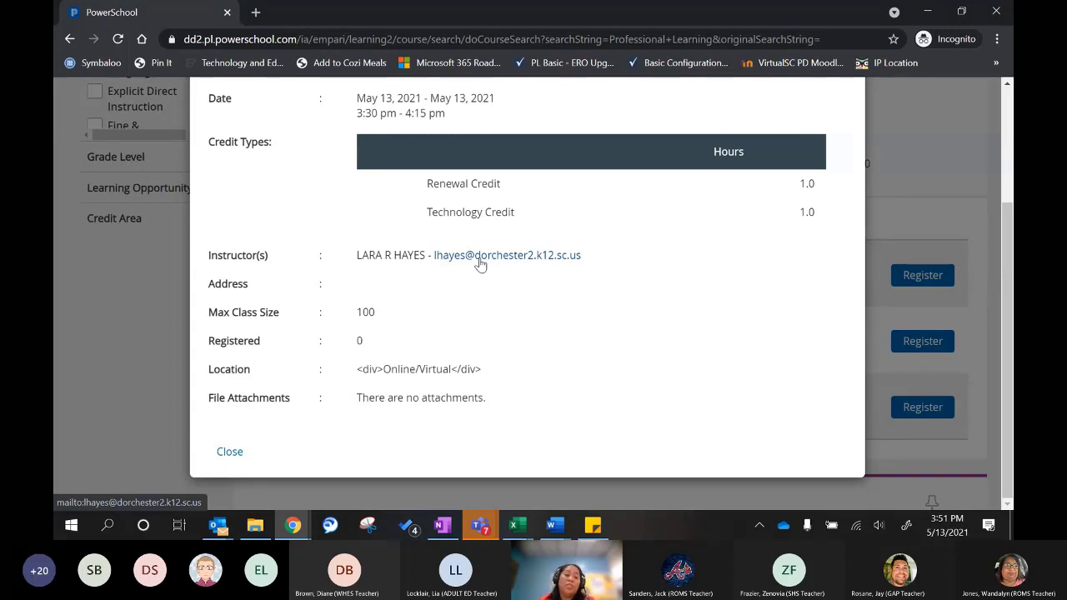
scroll(486, 231, "up", 1)
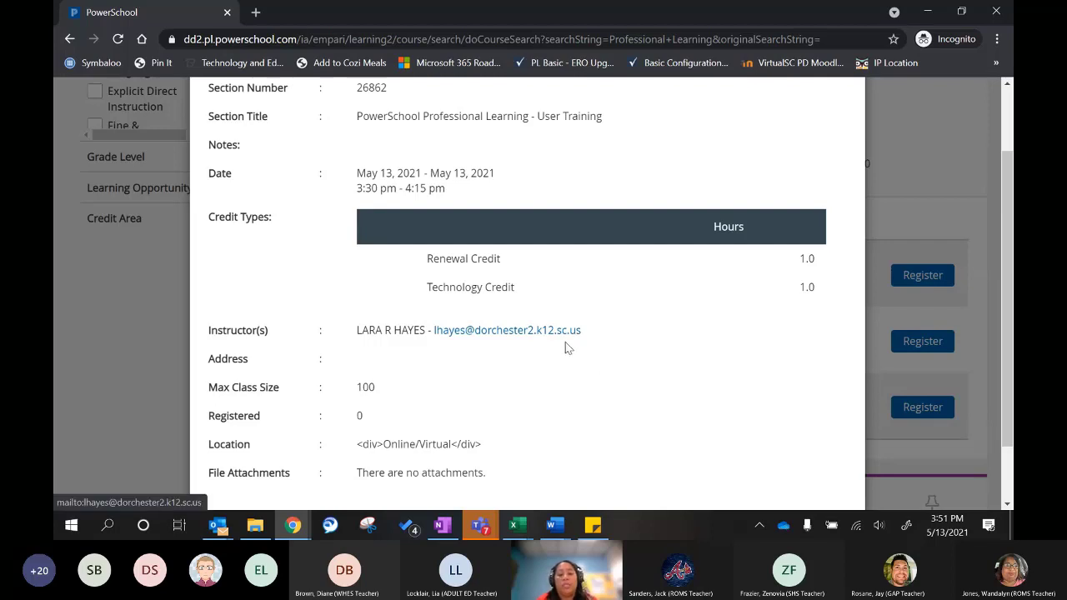
scroll(398, 335, "down", 1)
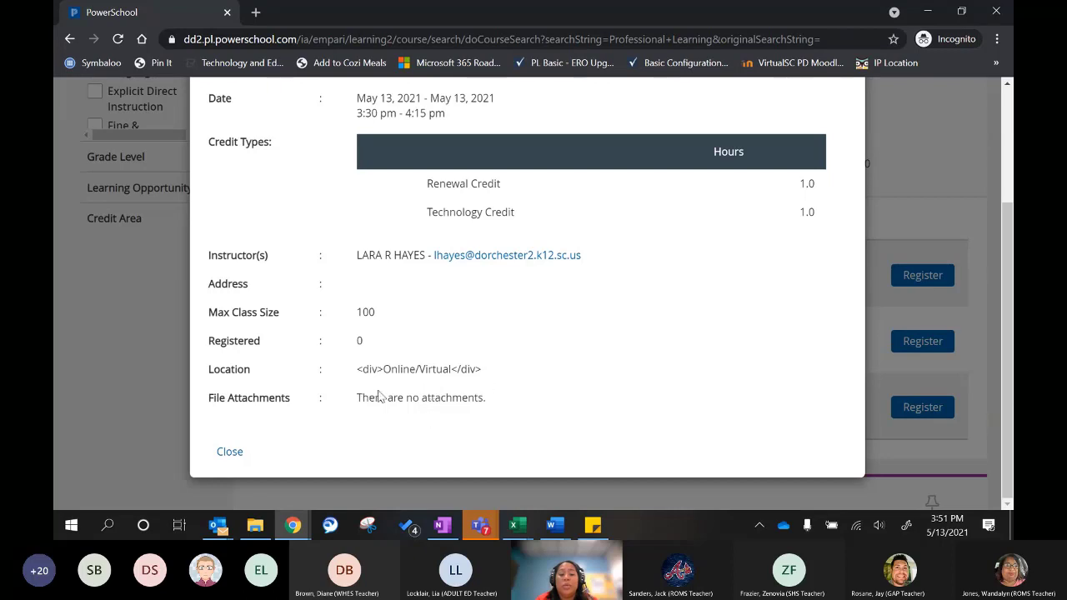
Close the section details and pin the PowerSchool Professional Learning - User Training course in the search results
left_click(227, 452)
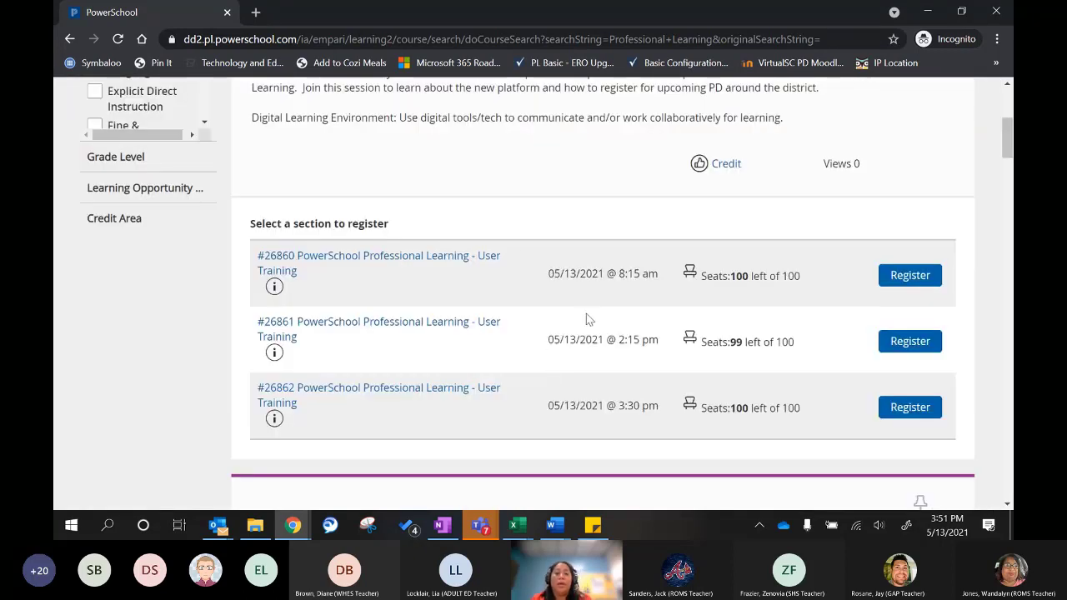
scroll(631, 338, "up", 1)
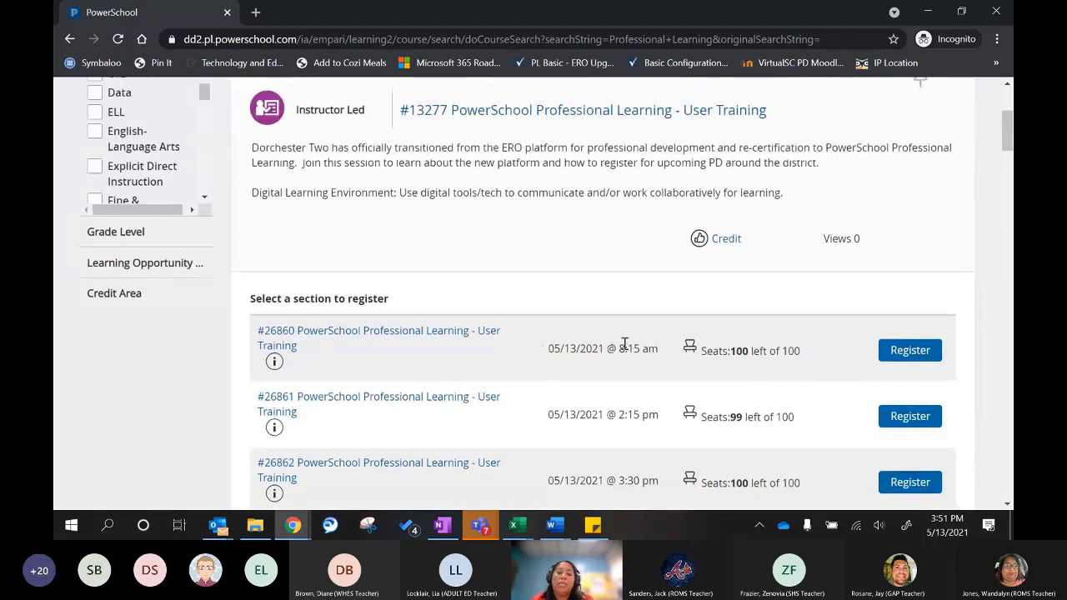
scroll(624, 343, "down", 1)
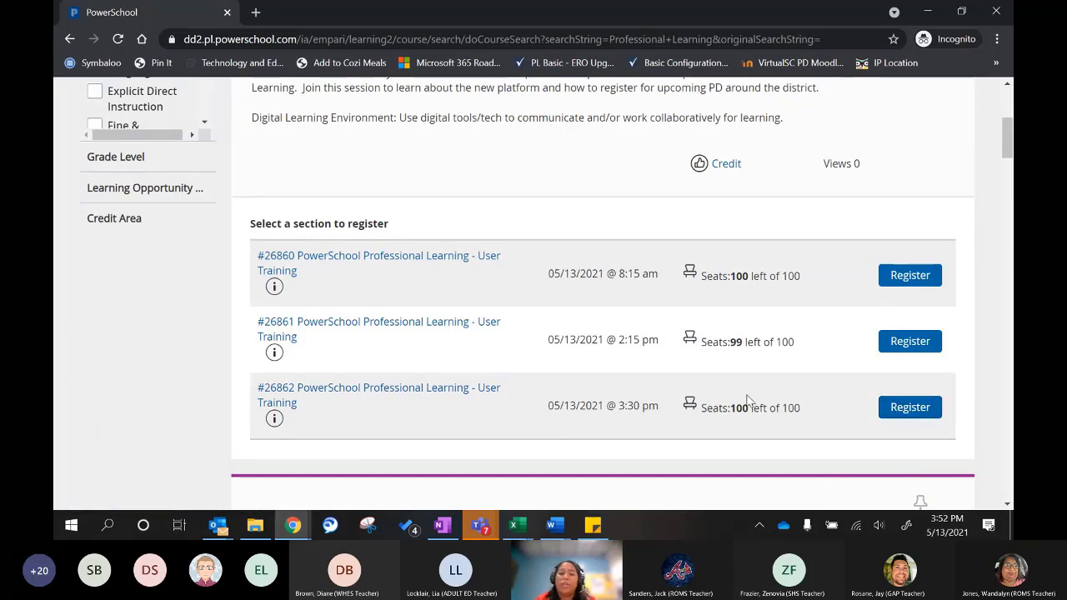
scroll(846, 371, "up", 3)
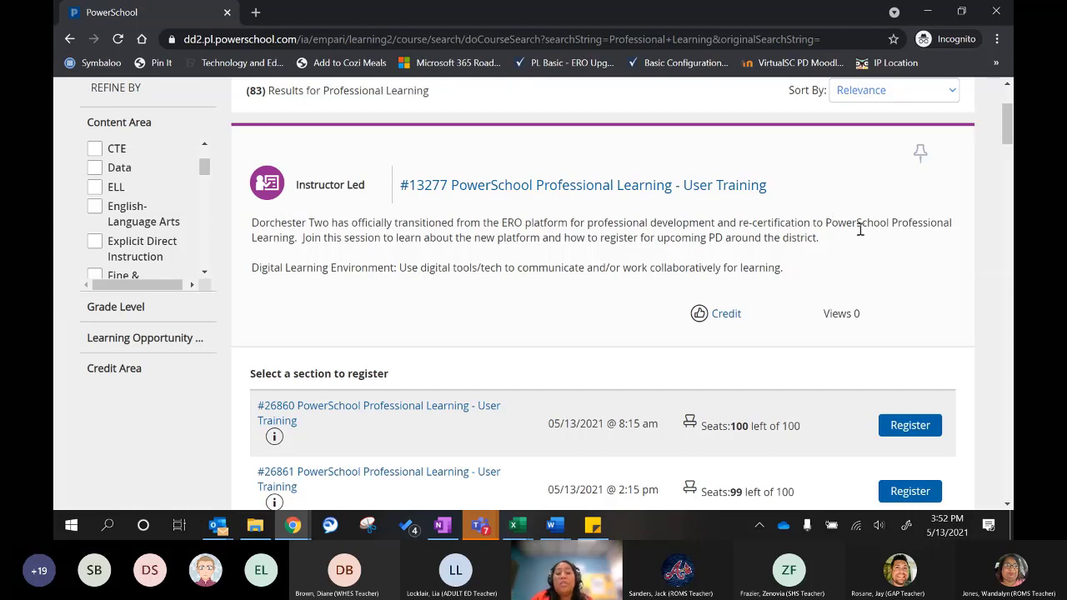
left_click(920, 155)
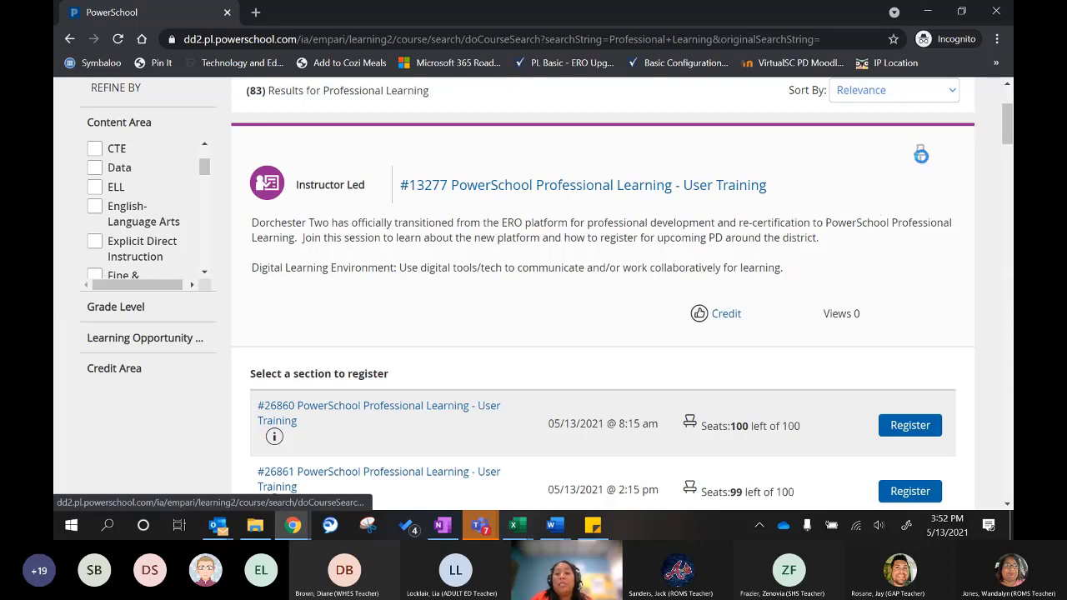
scroll(733, 218, "up", 2)
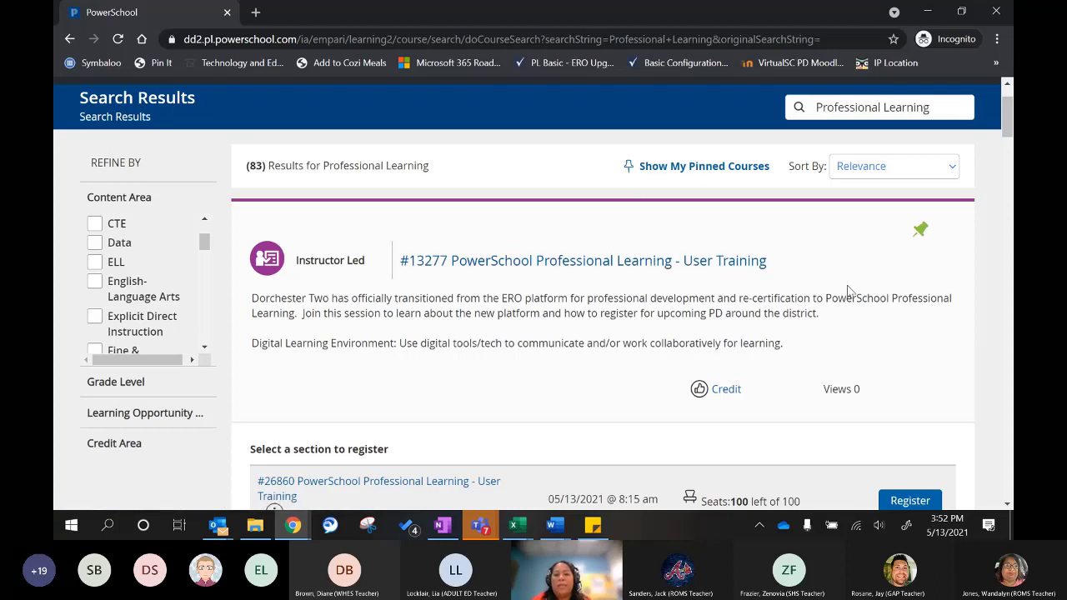
Register for the 3:30 pm User Training section, reviewing the course information, credit types and class dates before confirming the course selection
scroll(813, 300, "down", 3)
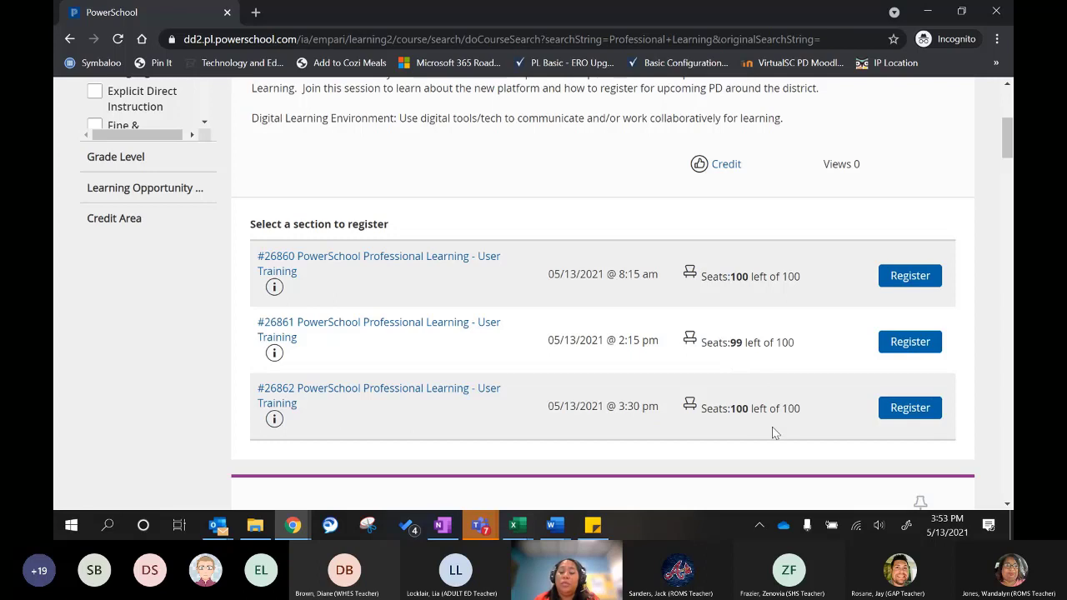
left_click(909, 409)
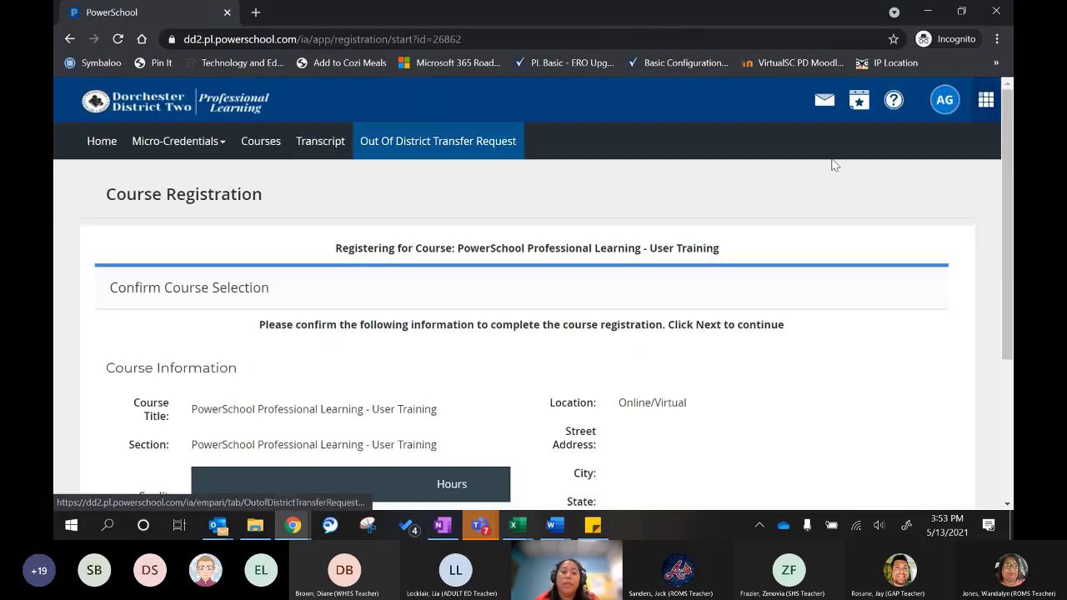
scroll(500, 259, "down", 1)
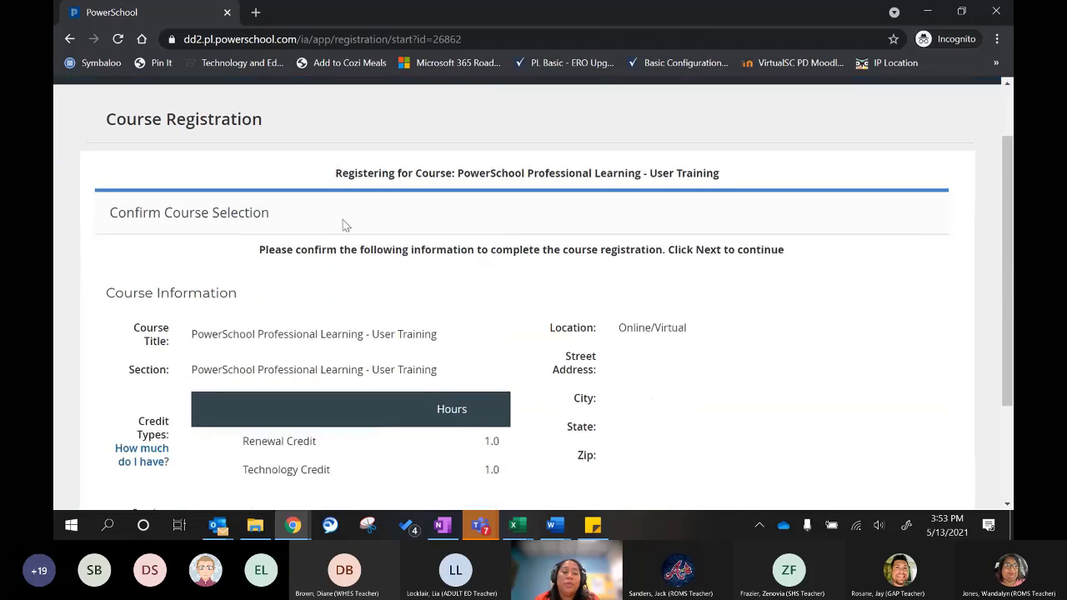
scroll(341, 225, "down", 1)
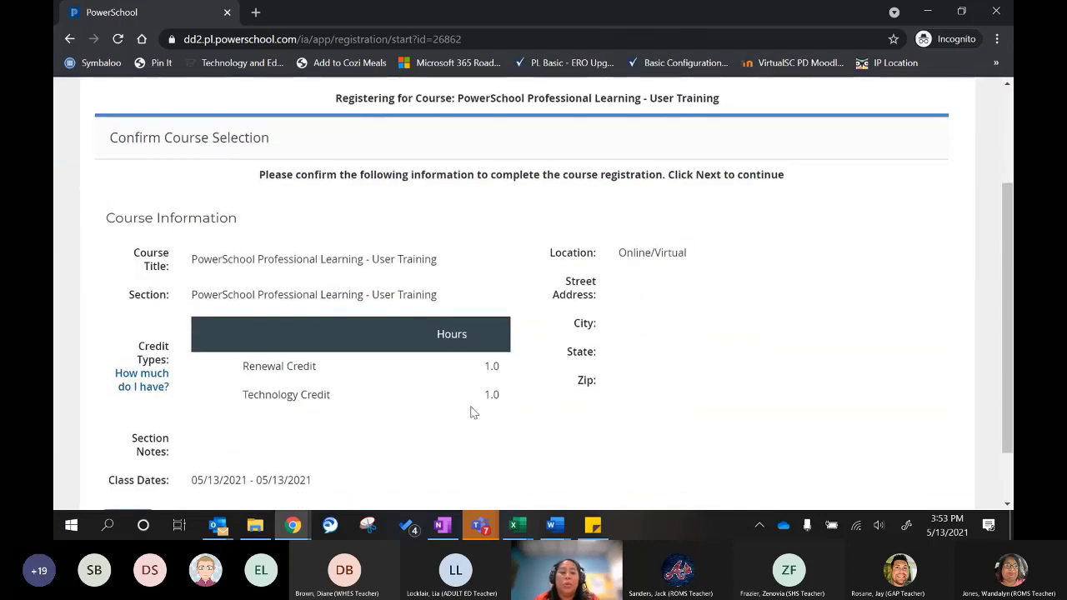
scroll(361, 331, "down", 1)
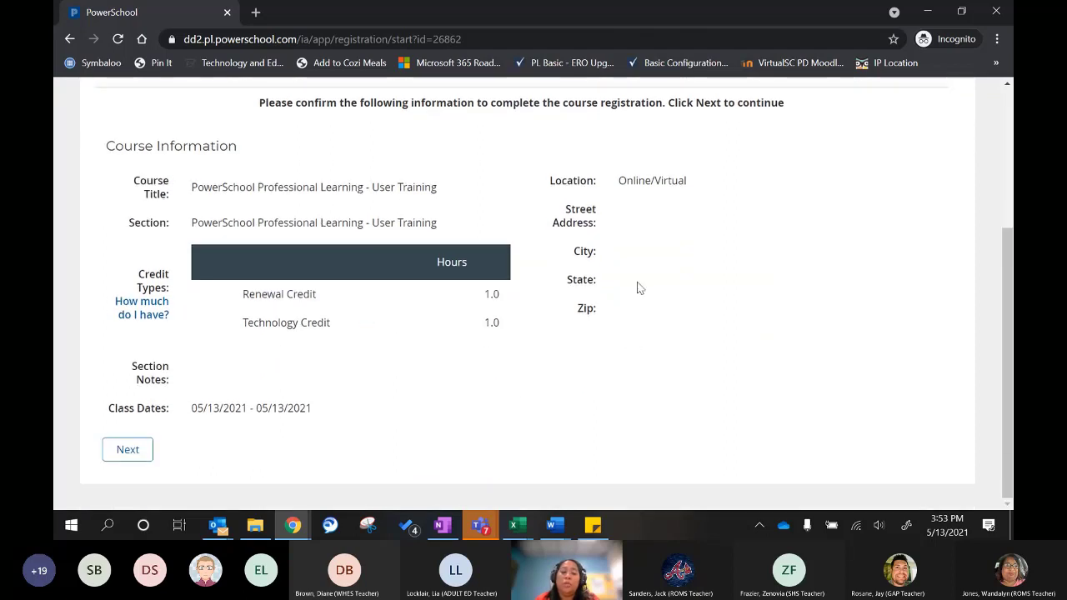
scroll(445, 372, "up", 1)
scroll(324, 249, "up", 1)
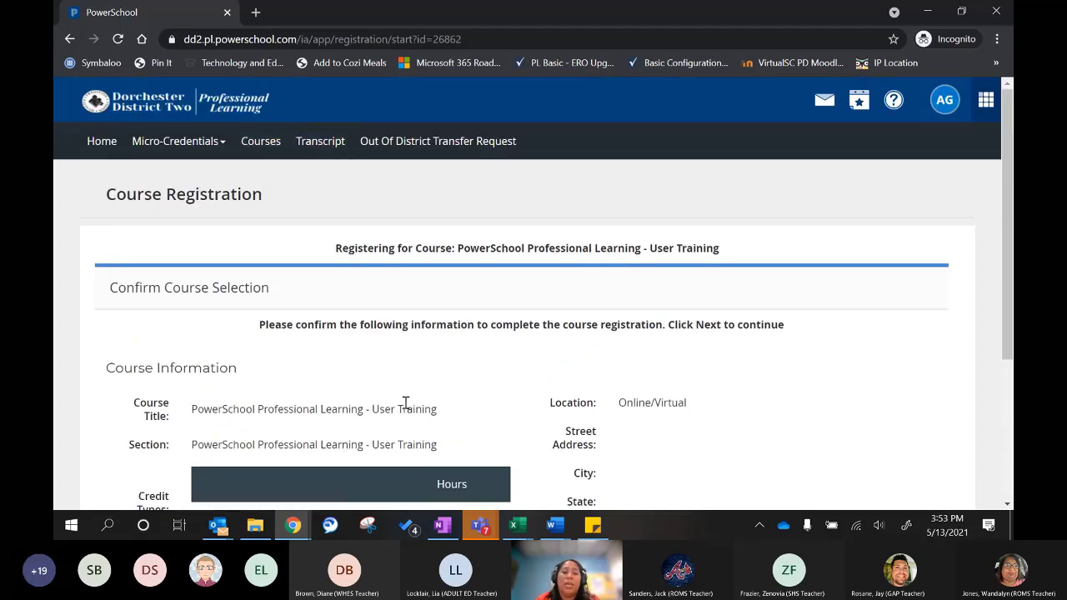
scroll(409, 380, "down", 2)
scroll(408, 380, "down", 1)
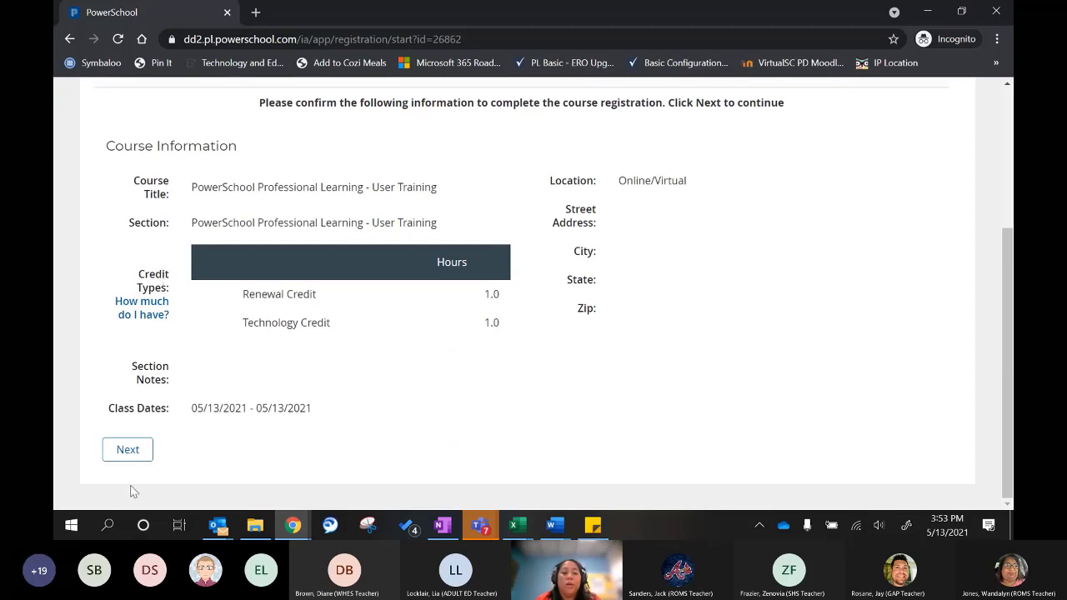
left_click(121, 458)
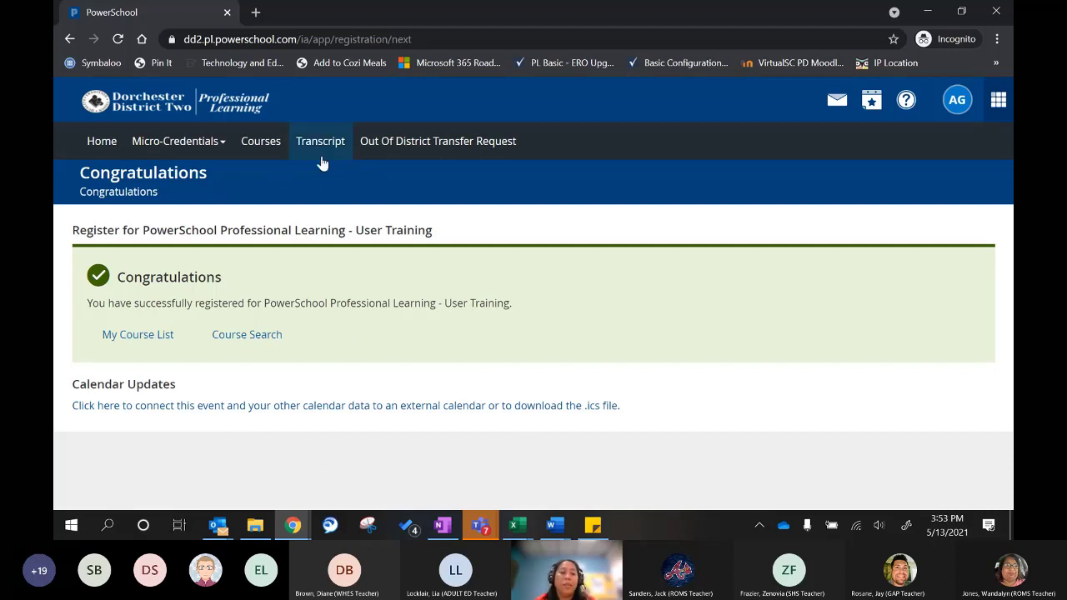
Go to the Courses page, expand My Pinned Learning Opportunities and unpin the PowerSchool Professional Learning - User Training course
left_click(261, 150)
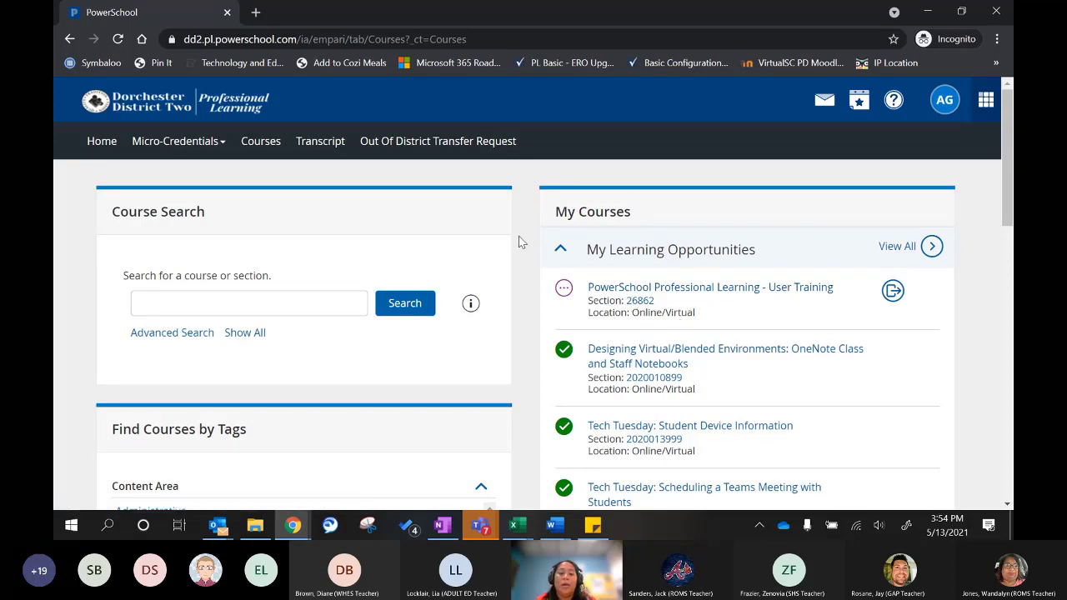
scroll(742, 323, "down", 3)
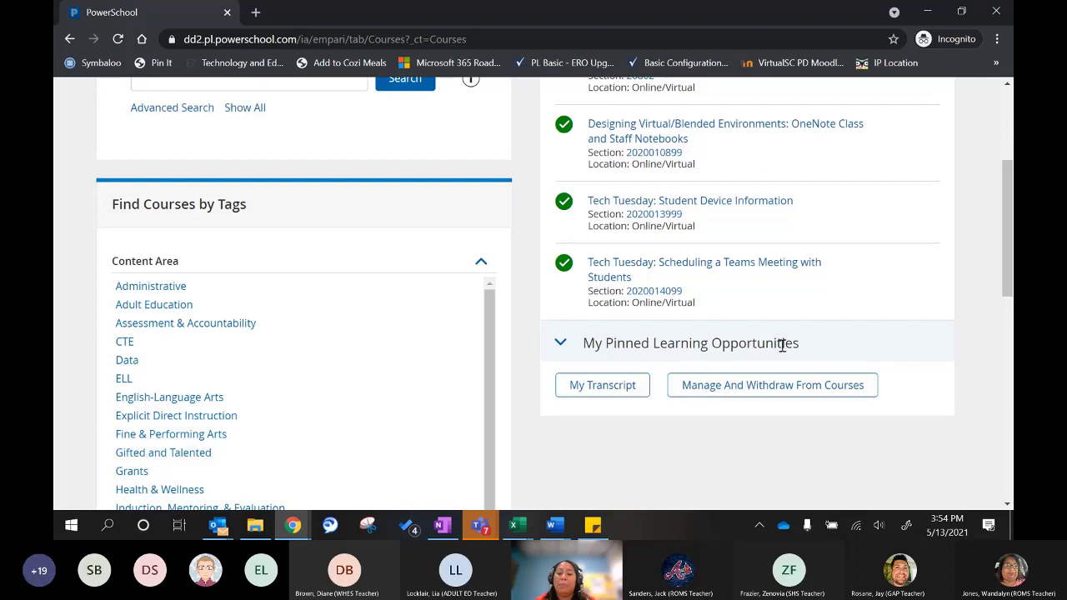
left_click(558, 344)
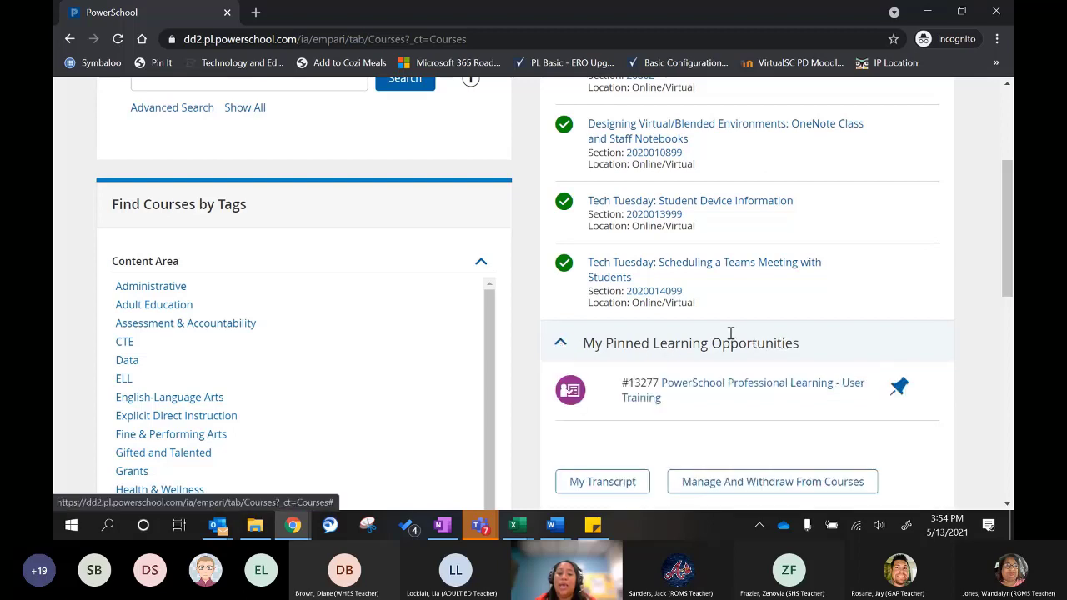
scroll(606, 338, "down", 1)
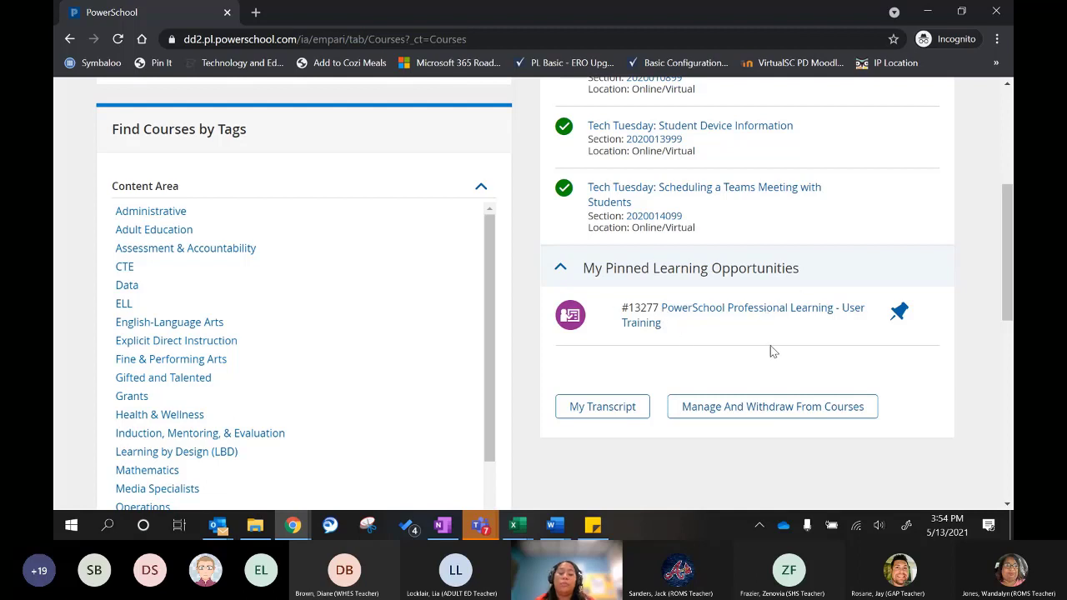
left_click(897, 317)
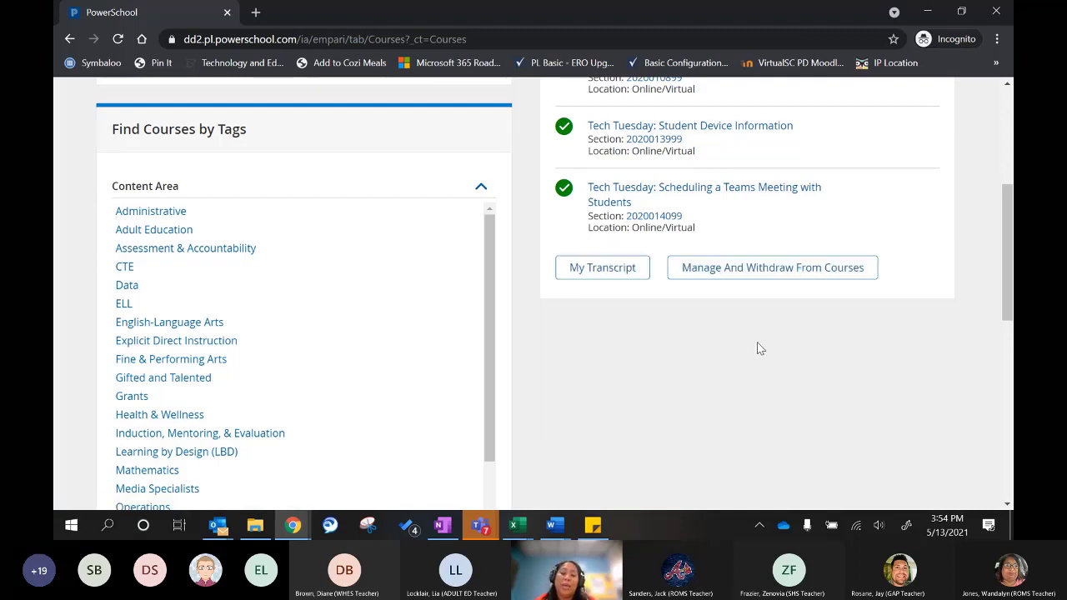
Open the full calendar for May 2021 and look through all courses scheduled on May 13
scroll(757, 348, "up", 5)
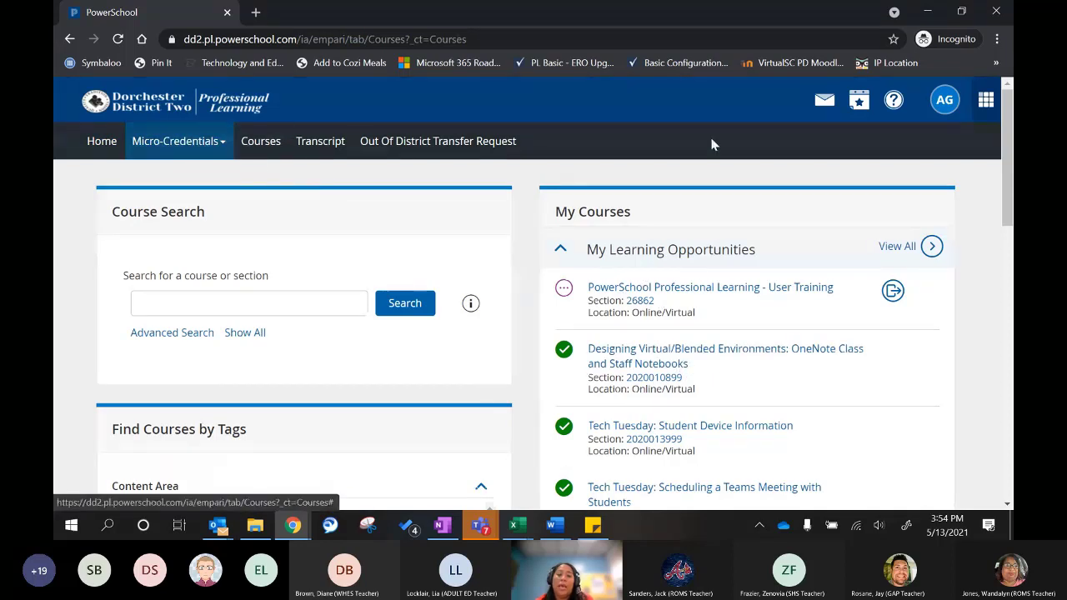
left_click(857, 103)
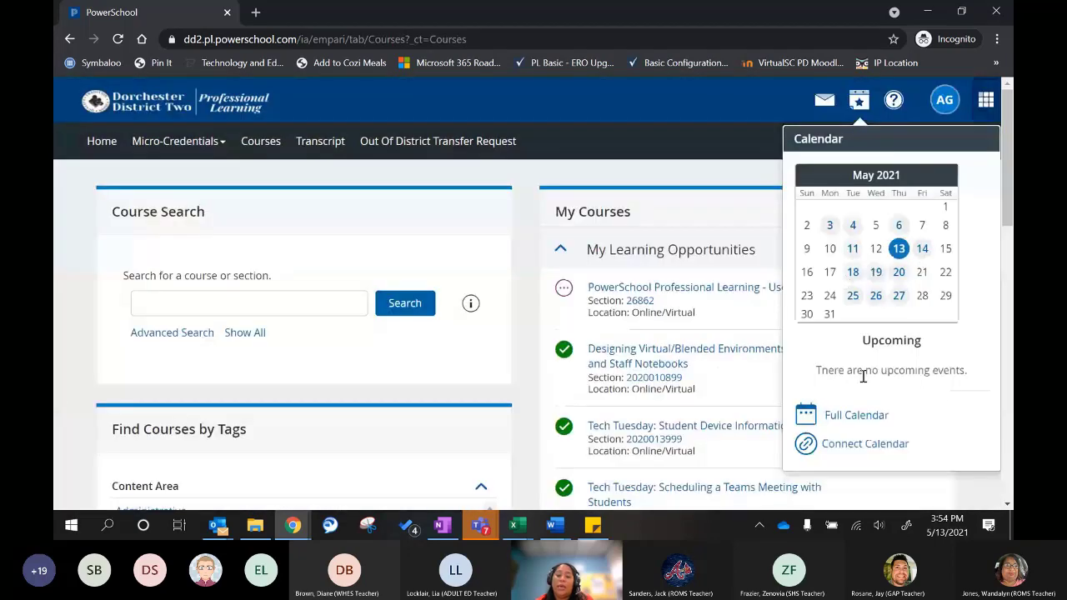
left_click(841, 415)
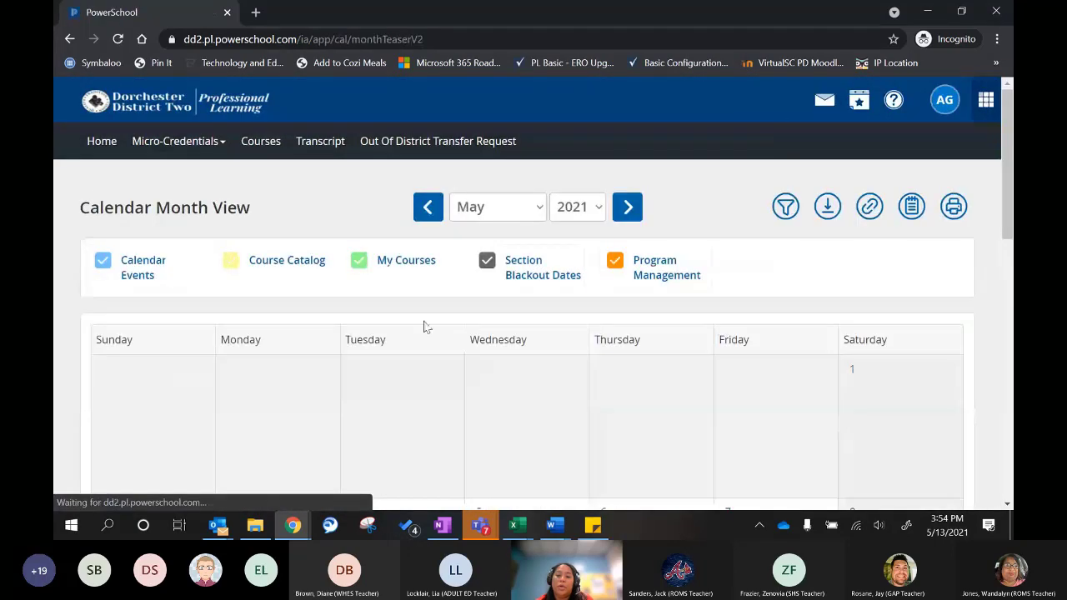
scroll(411, 388, "down", 1)
scroll(410, 387, "down", 3)
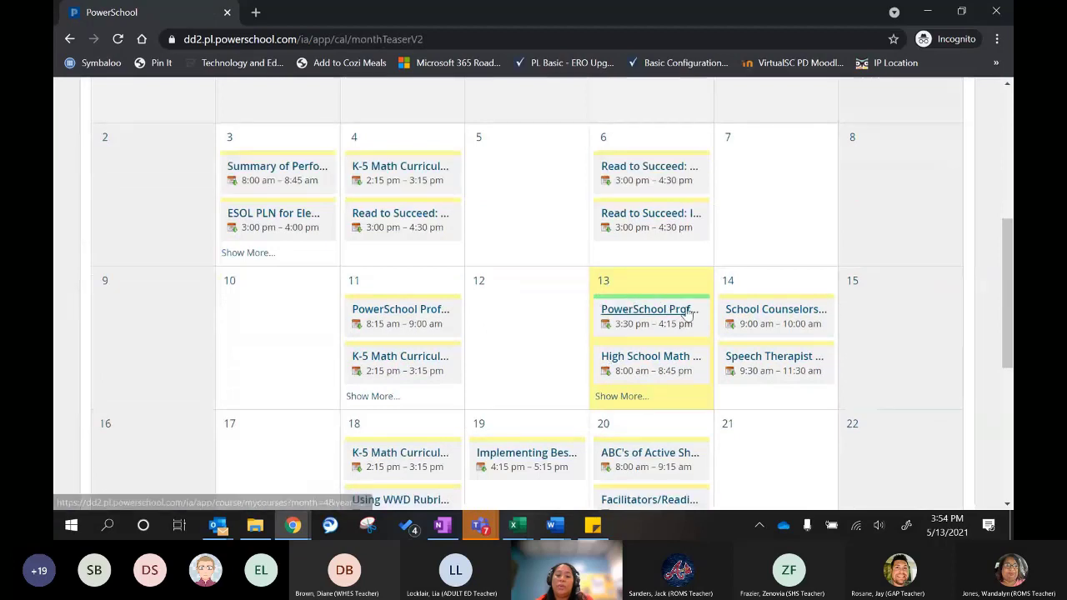
left_click(622, 396)
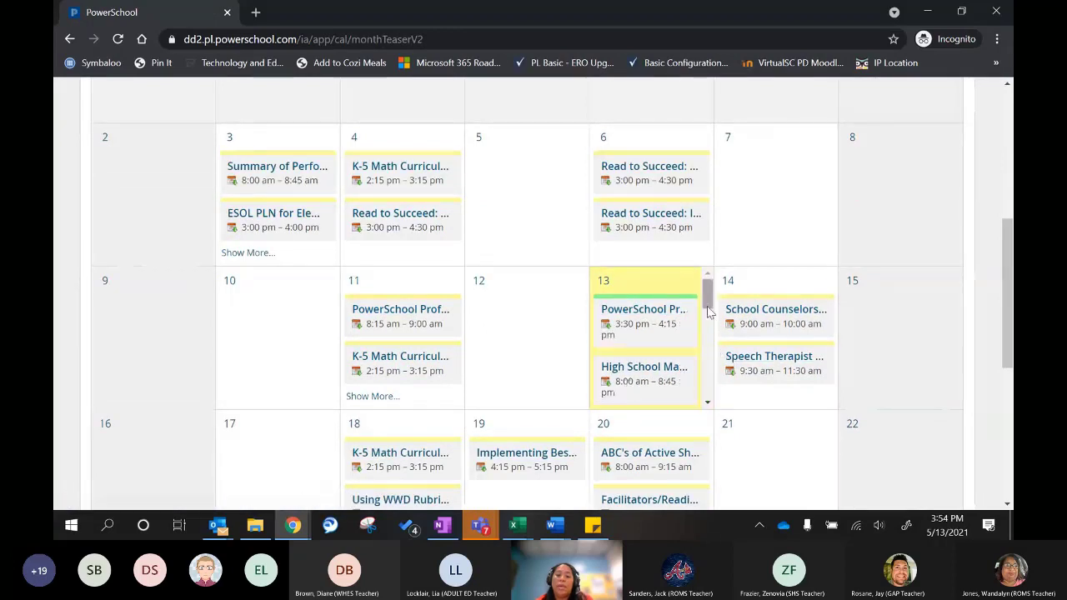
left_click_drag(707, 307, 705, 363)
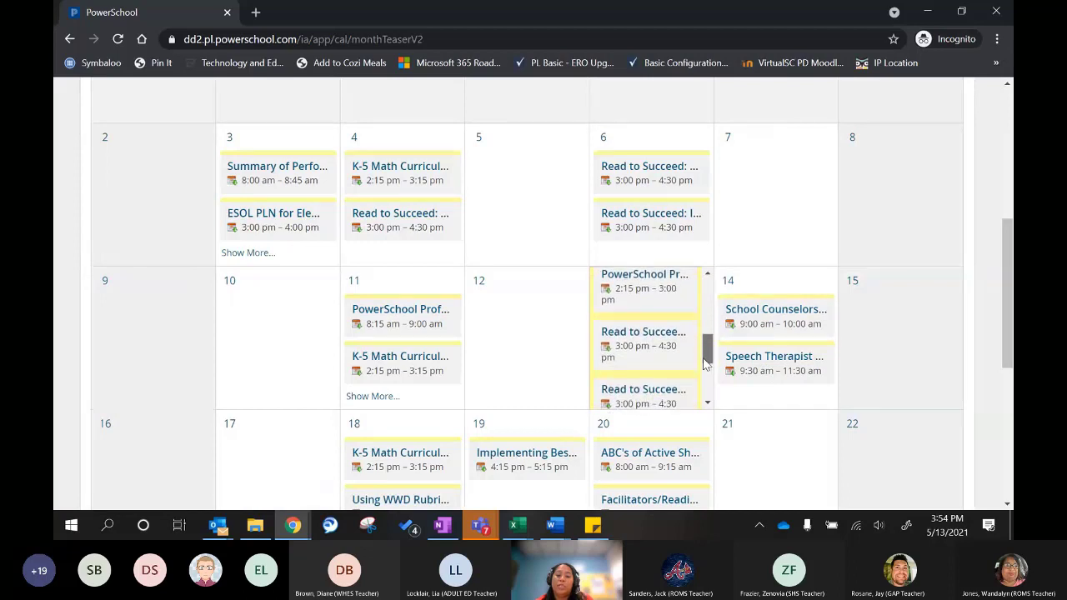
Open the 3:00 pm Read to Succeed course from May 13 and review its description, course details and credit types
left_click(649, 330)
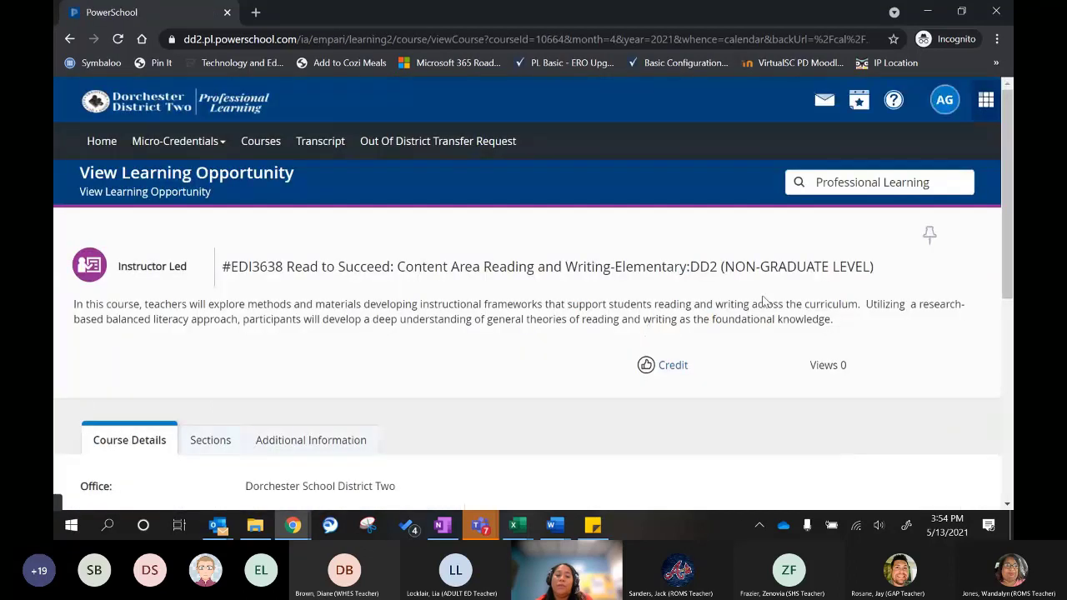
scroll(756, 302, "down", 3)
scroll(278, 231, "down", 2)
scroll(217, 308, "up", 5)
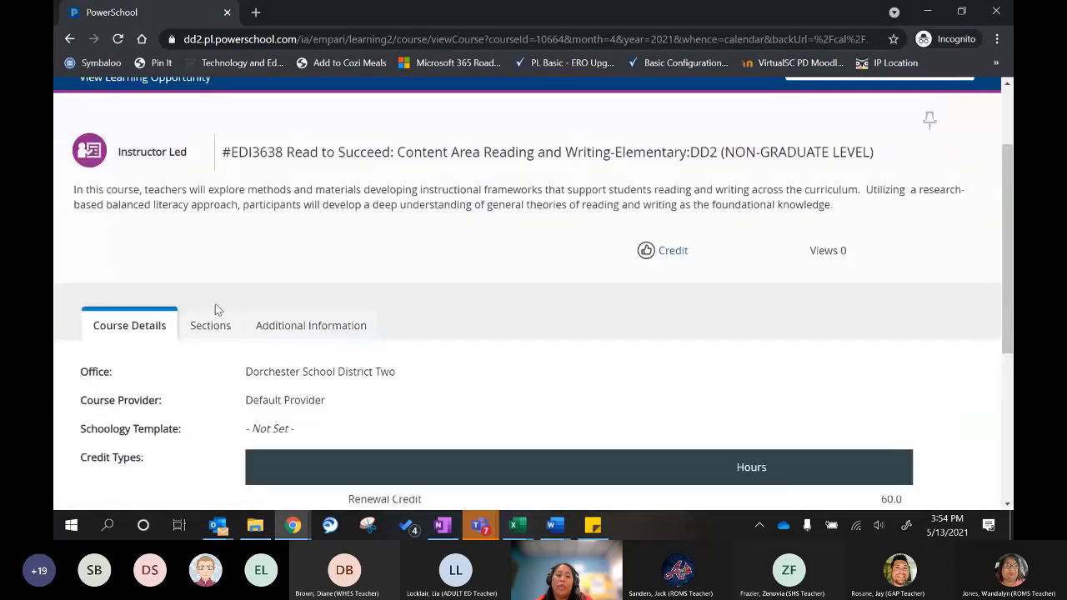
Try to register for the Read to Succeed: Content Area Reading and Writing-Elementary:DD2 section from the course's section list
left_click(209, 323)
scroll(686, 344, "down", 5)
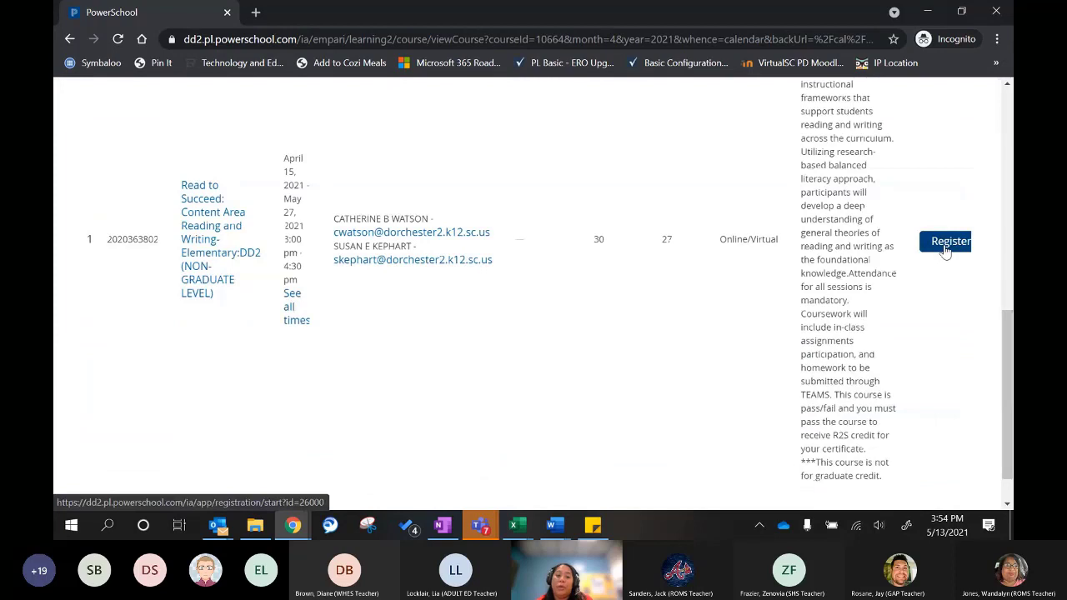
left_click(944, 250)
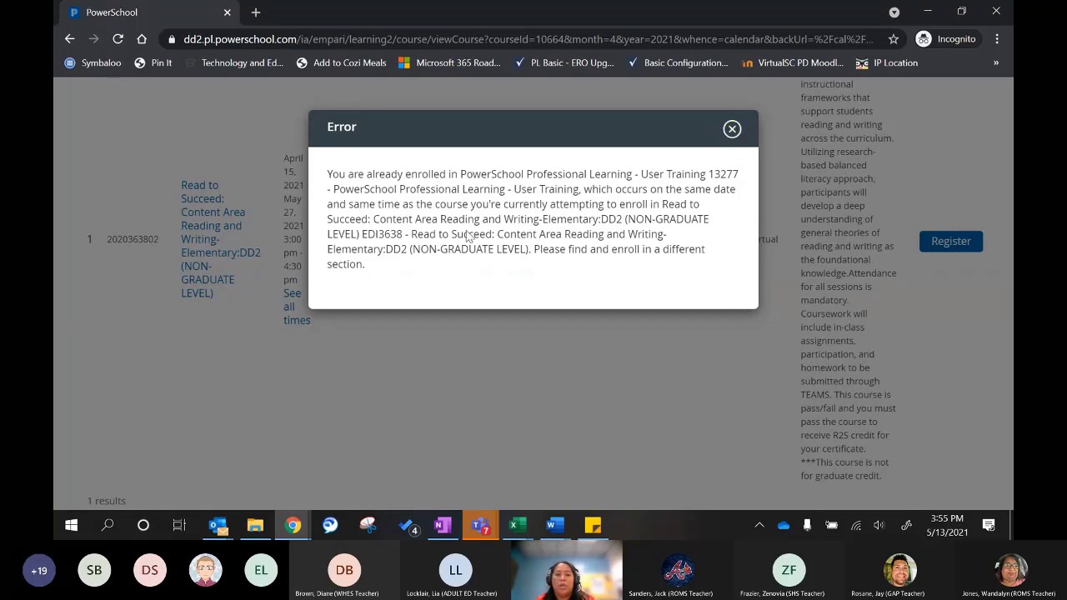
left_click(732, 129)
Return to the Courses page and withdraw from the PowerSchool Professional Learning - User Training section under My Learning Opportunities, confirming the withdrawal
scroll(440, 342, "up", 5)
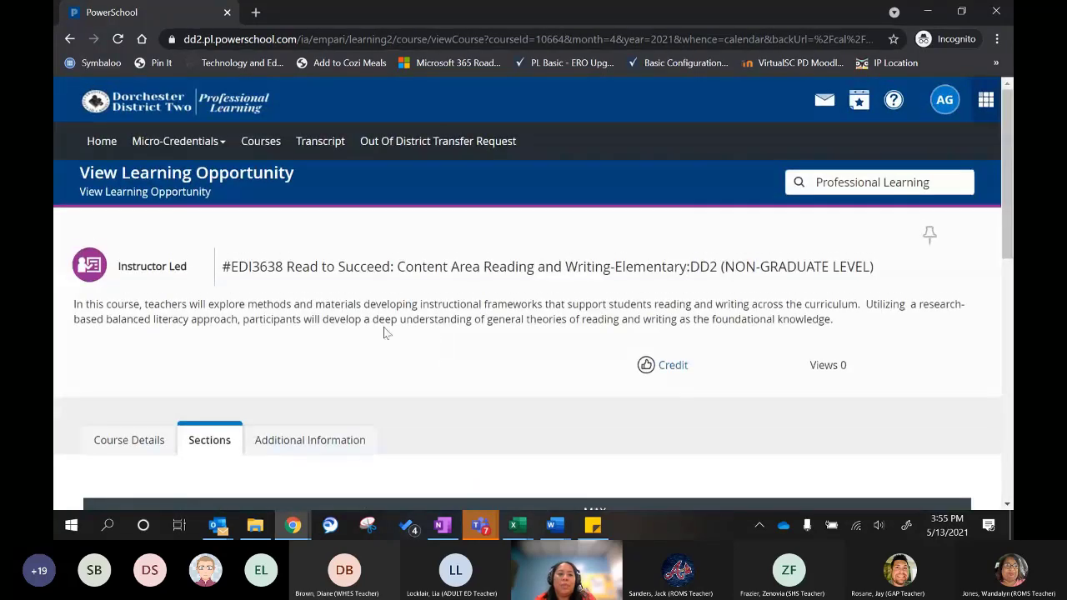
left_click(261, 143)
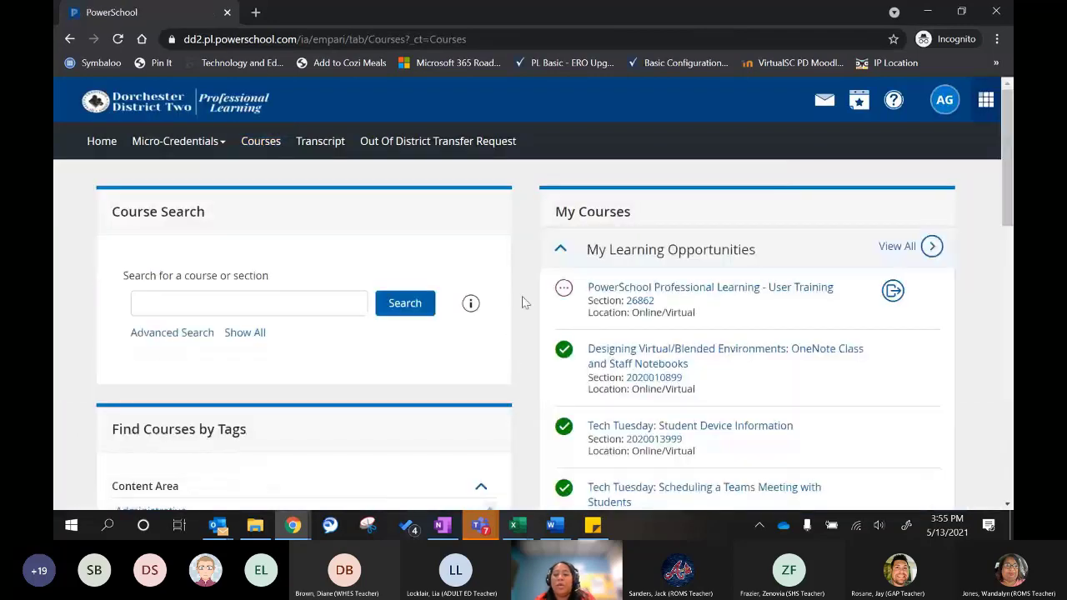
scroll(516, 342, "down", 1)
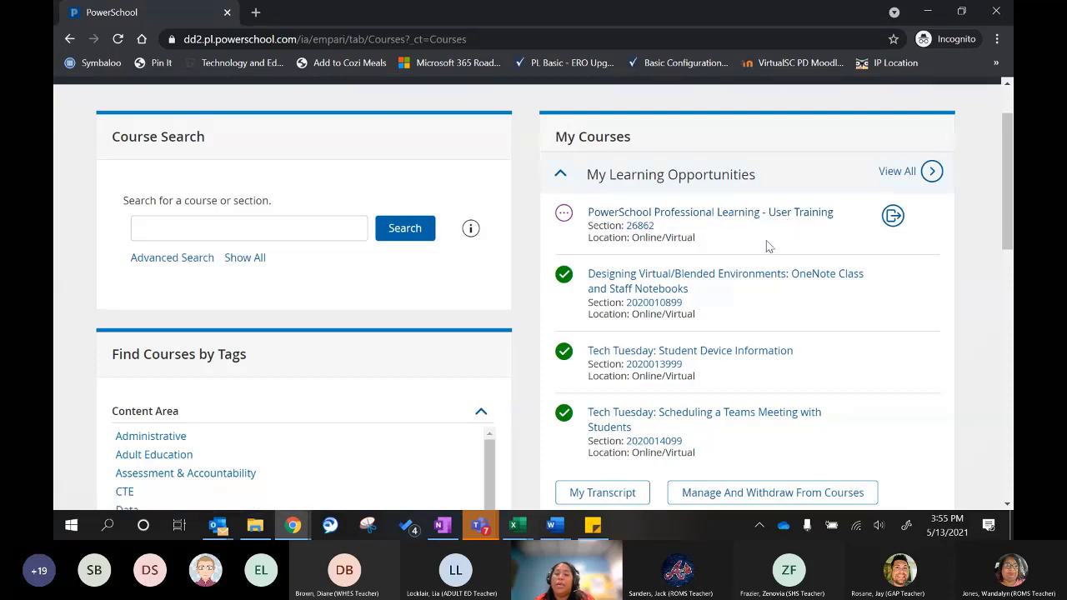
scroll(765, 250, "down", 1)
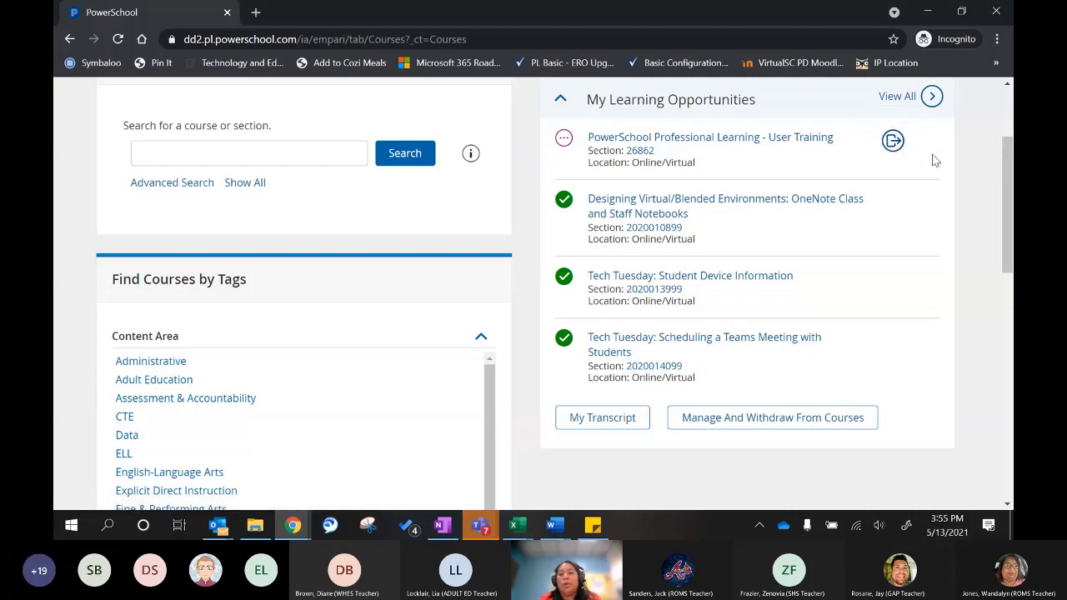
left_click(891, 141)
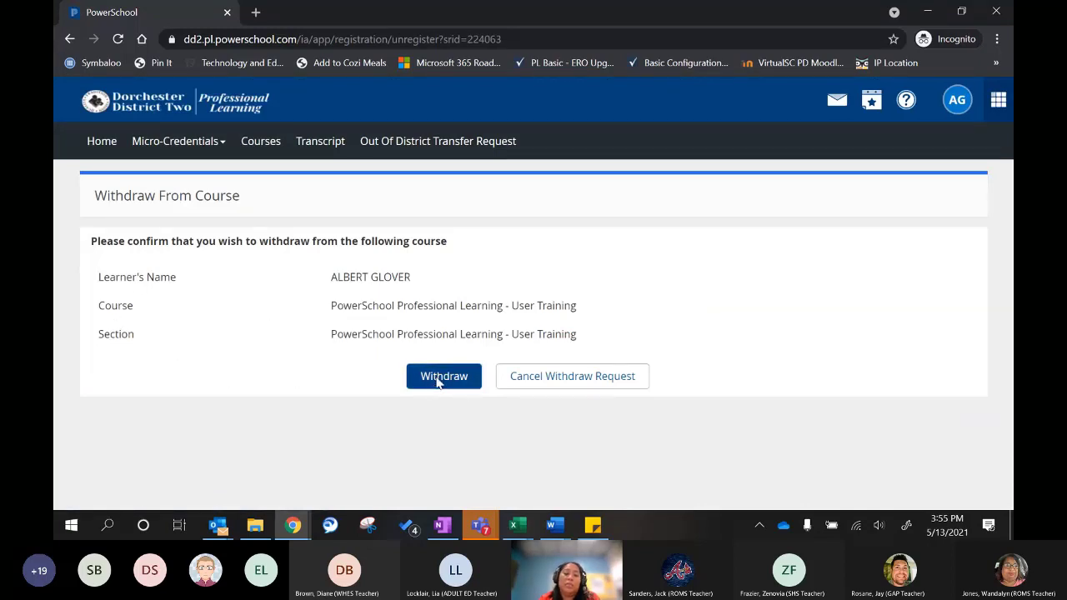
left_click(437, 379)
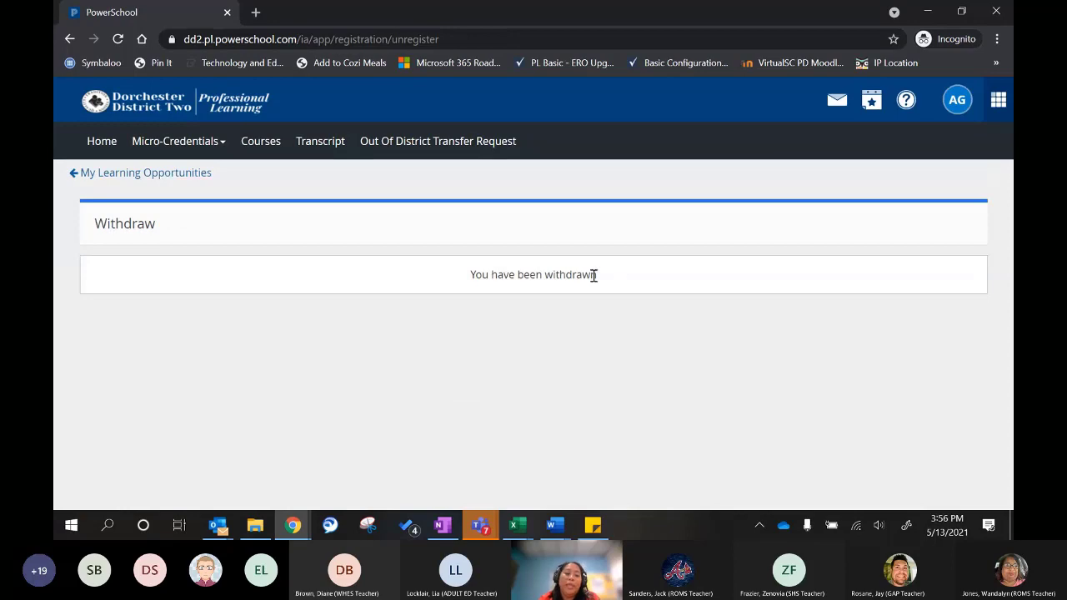
Go back to the Courses page, browse the Content Area tags and open the courses tagged Learning by Design (LBD)
left_click(205, 175)
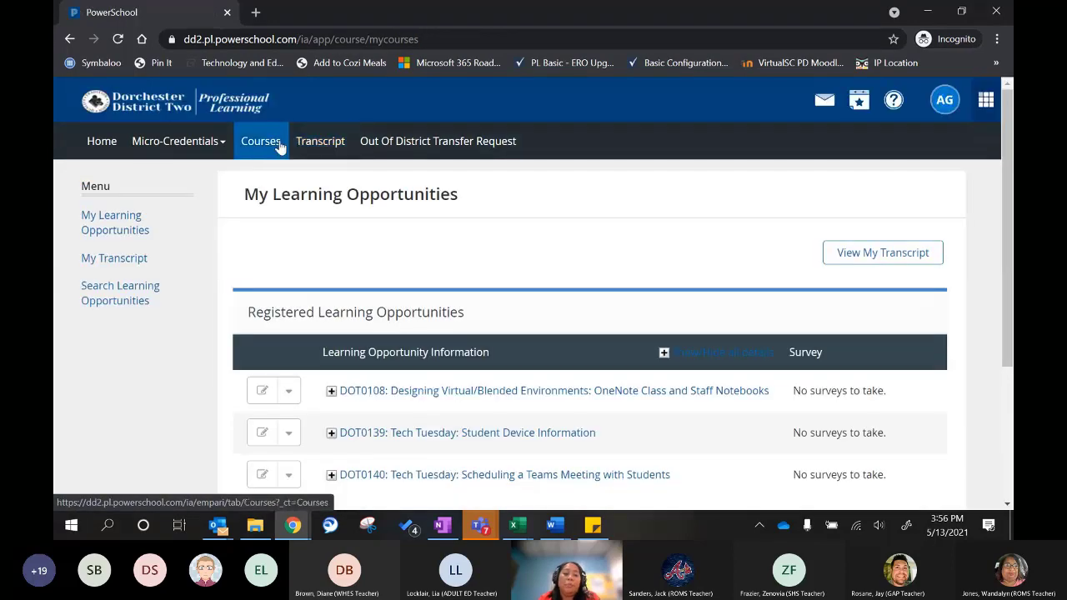
left_click(280, 147)
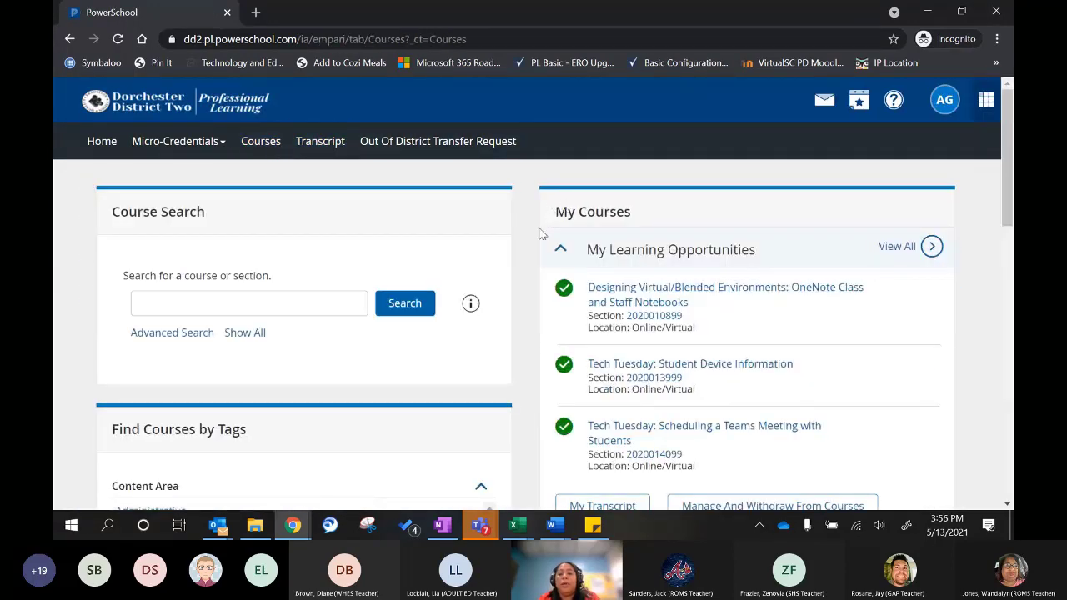
scroll(540, 233, "down", 2)
scroll(540, 234, "down", 2)
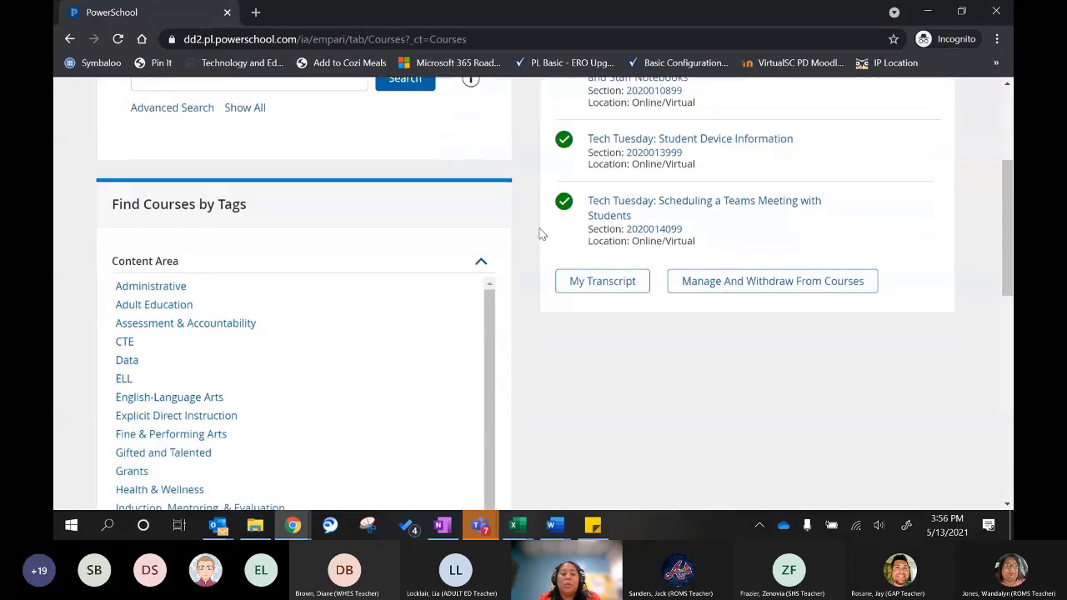
scroll(537, 240, "down", 2)
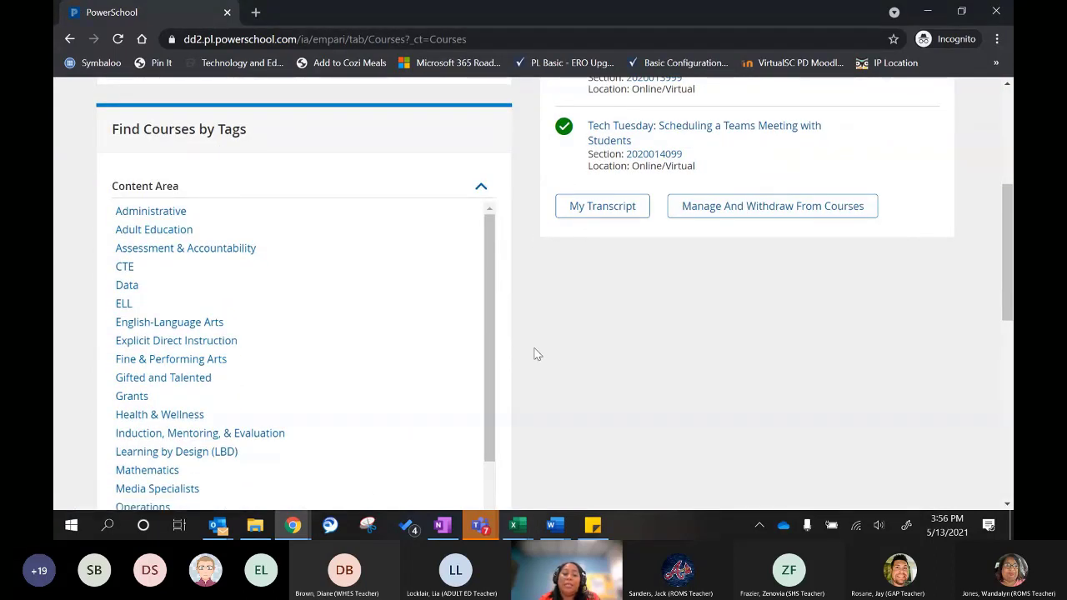
mouse_move(492, 231)
left_mouse_down()
mouse_move(496, 244)
mouse_move(471, 247)
mouse_move(488, 236)
left_mouse_up()
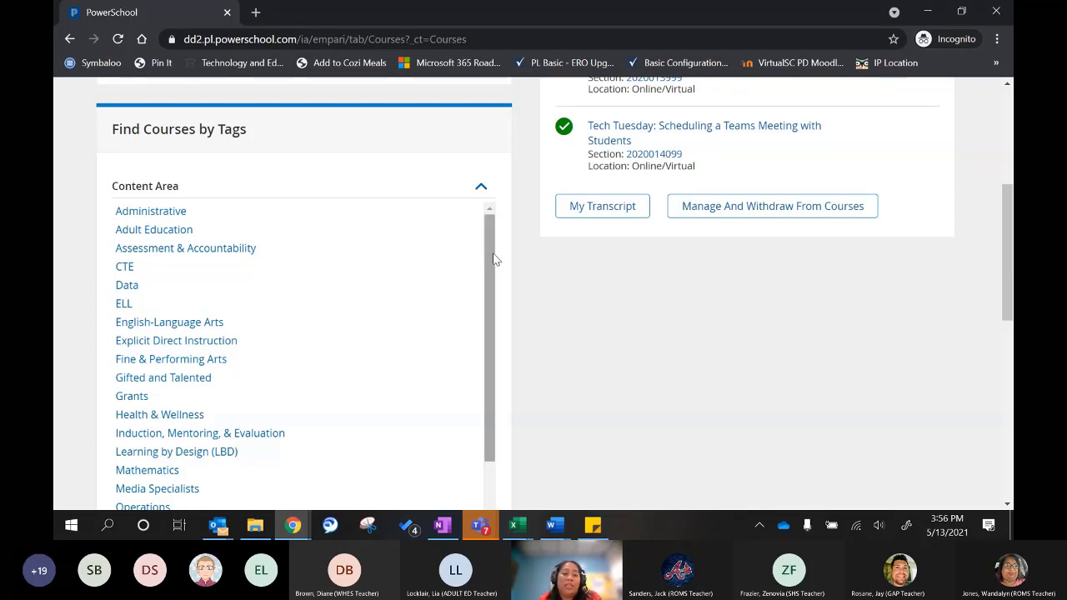
left_click_drag(493, 260, 507, 344)
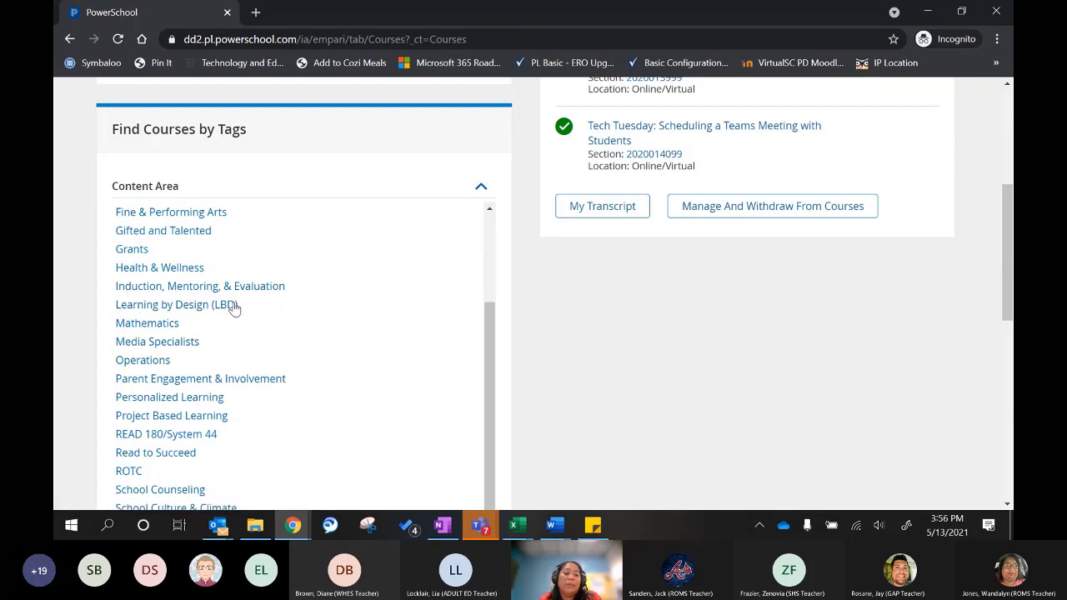
left_click(152, 307)
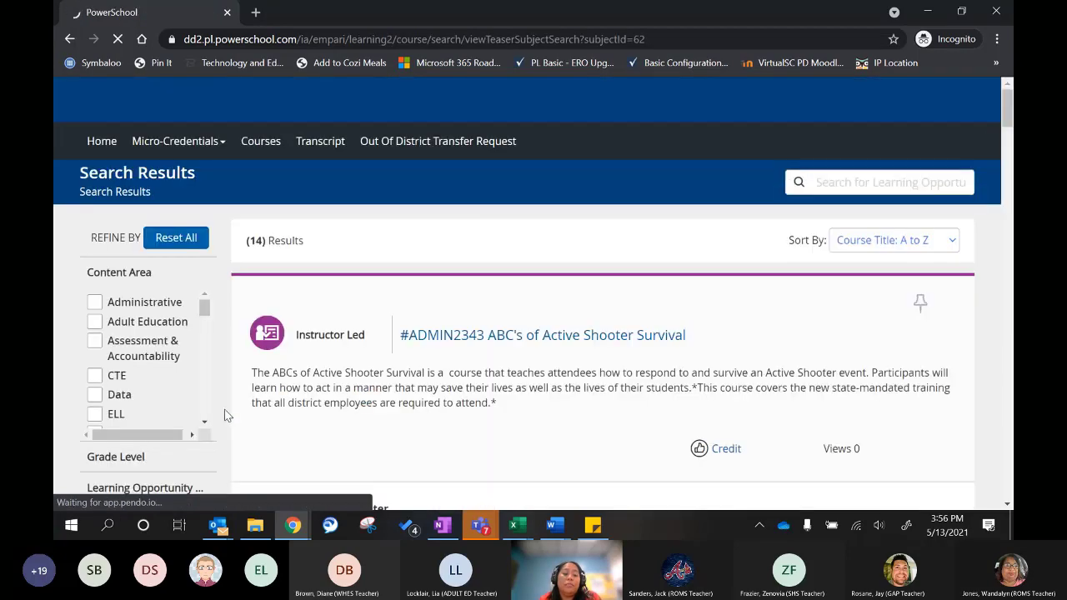
Look over the search results and the Content Area refinement options, then return to the Courses page
scroll(544, 277, "down", 2)
scroll(540, 283, "down", 15)
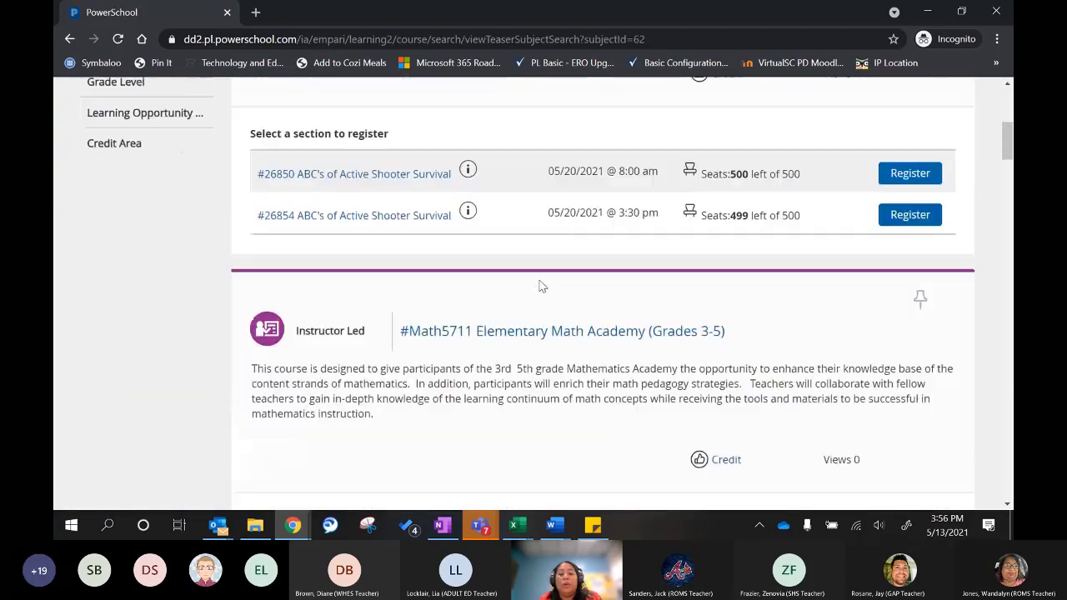
scroll(540, 287, "up", 15)
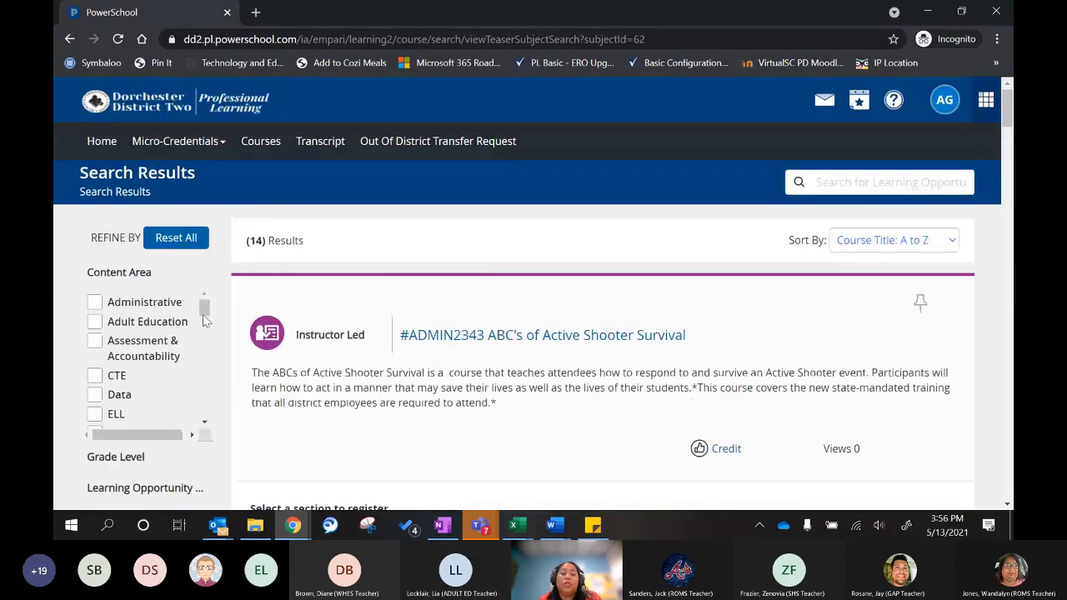
scroll(202, 307, "down", 3)
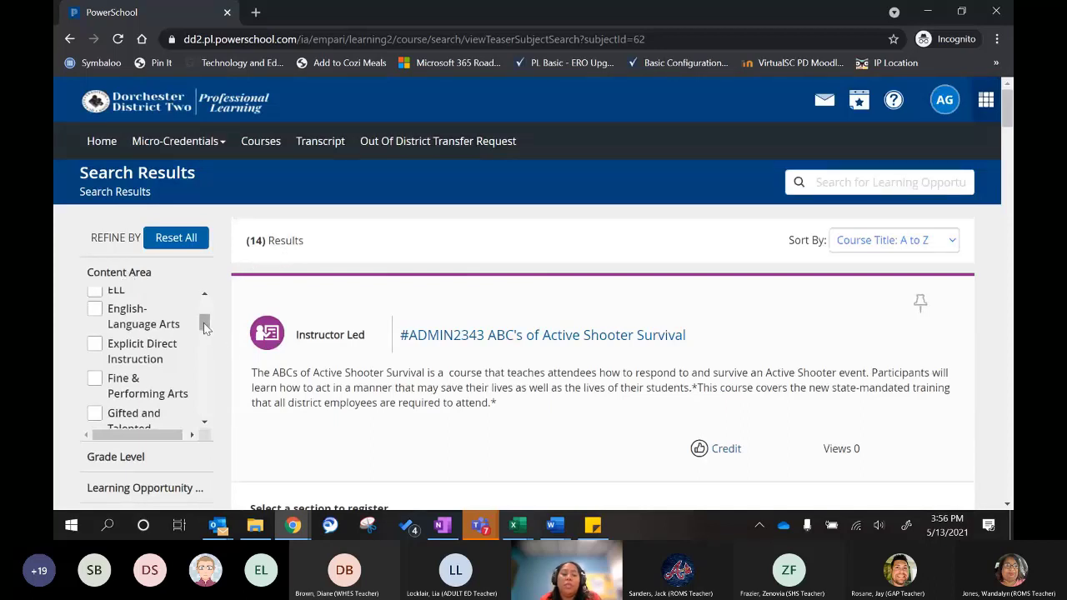
scroll(204, 328, "down", 3)
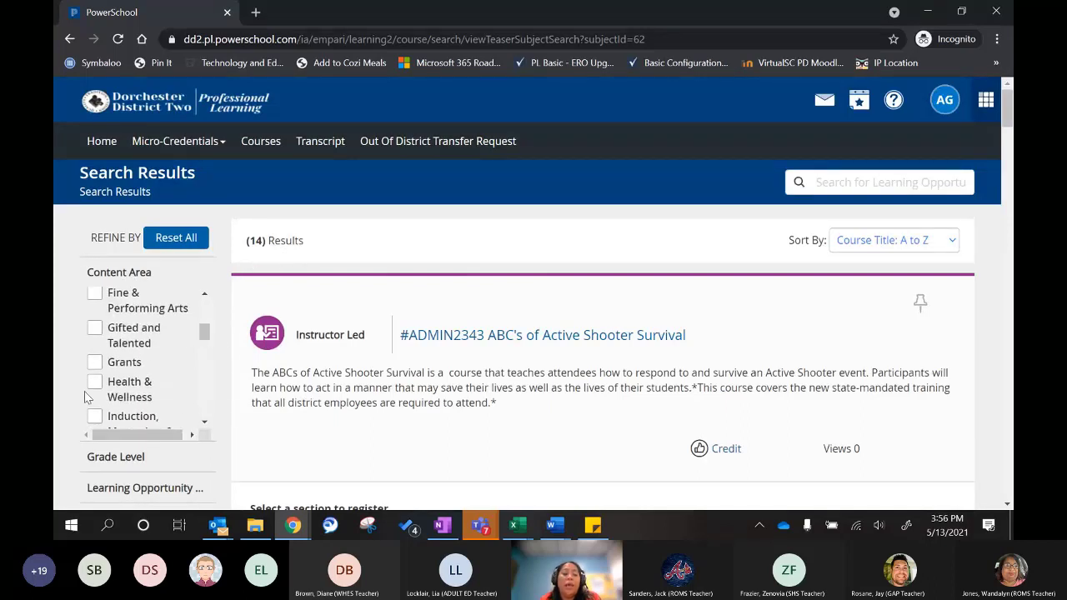
scroll(204, 333, "down", 3)
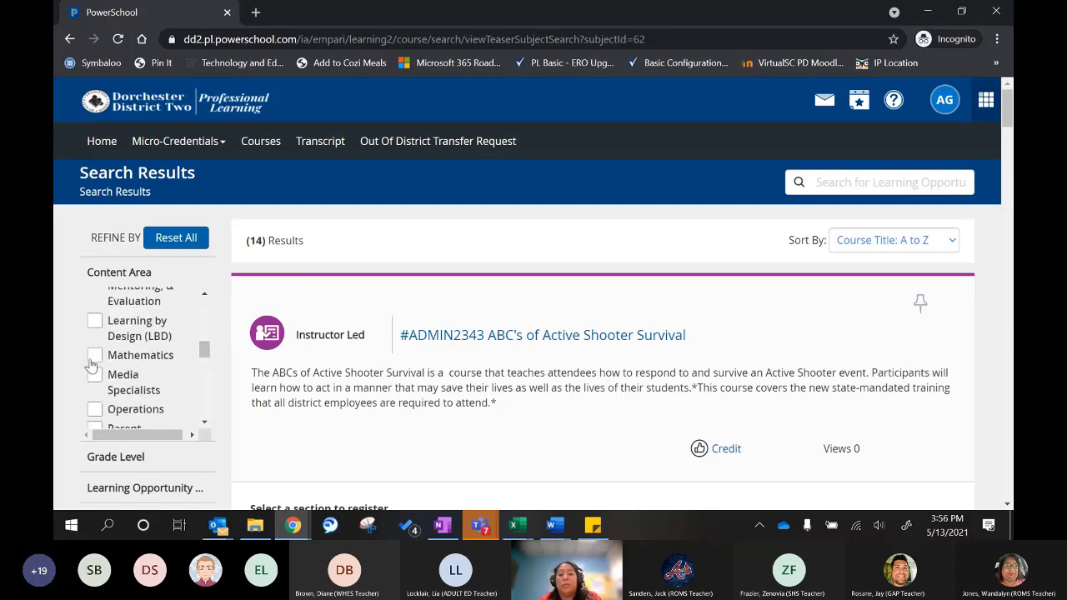
left_click(268, 154)
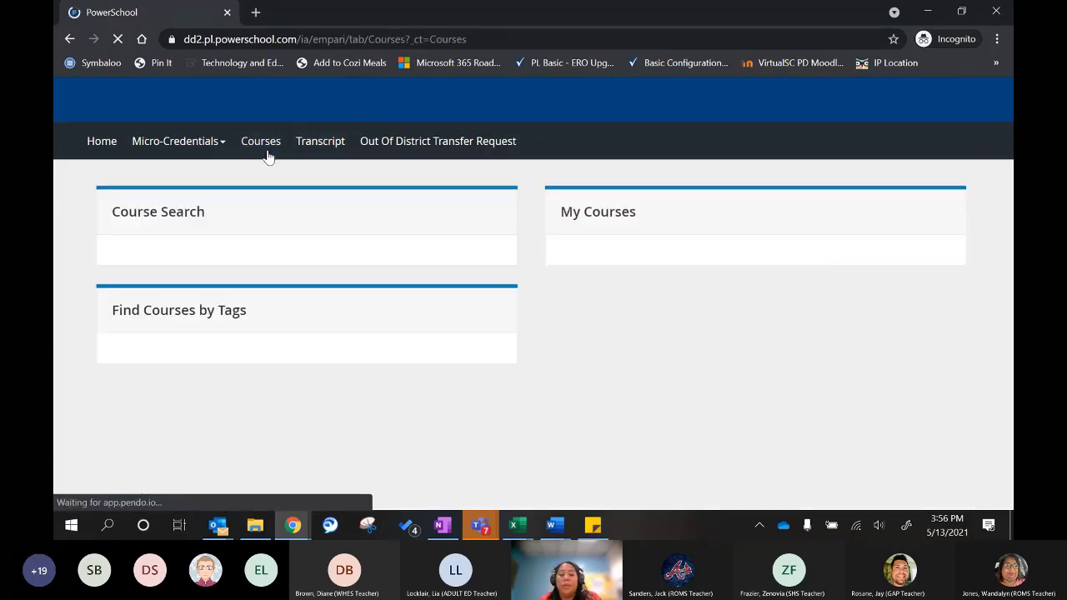
Switch to the Teams meeting to check the chat for participant questions, then return to the browser
left_click(484, 529)
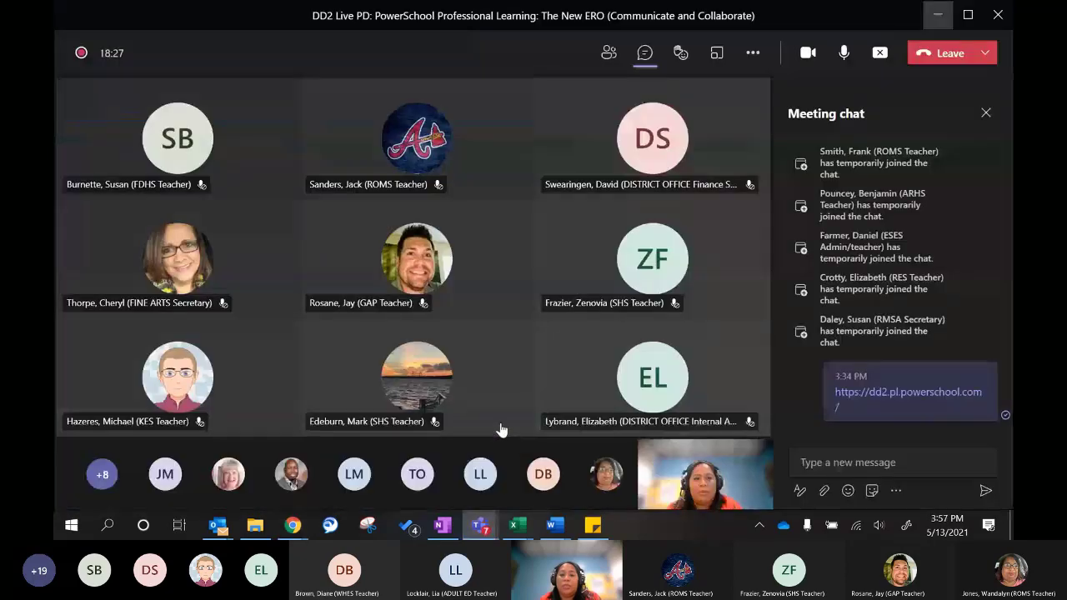
left_click(483, 440)
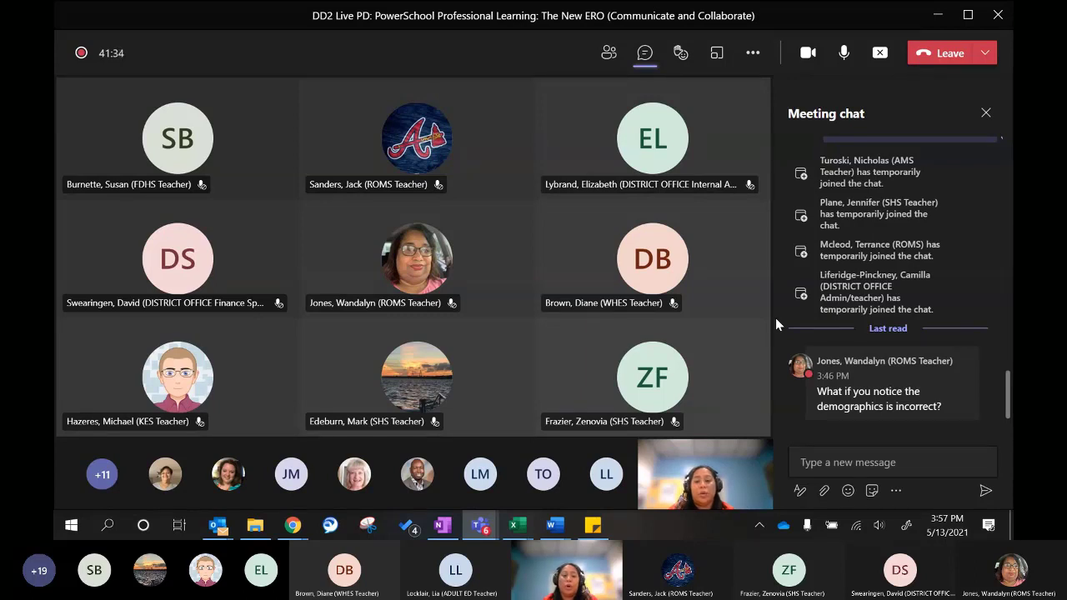
left_click(936, 14)
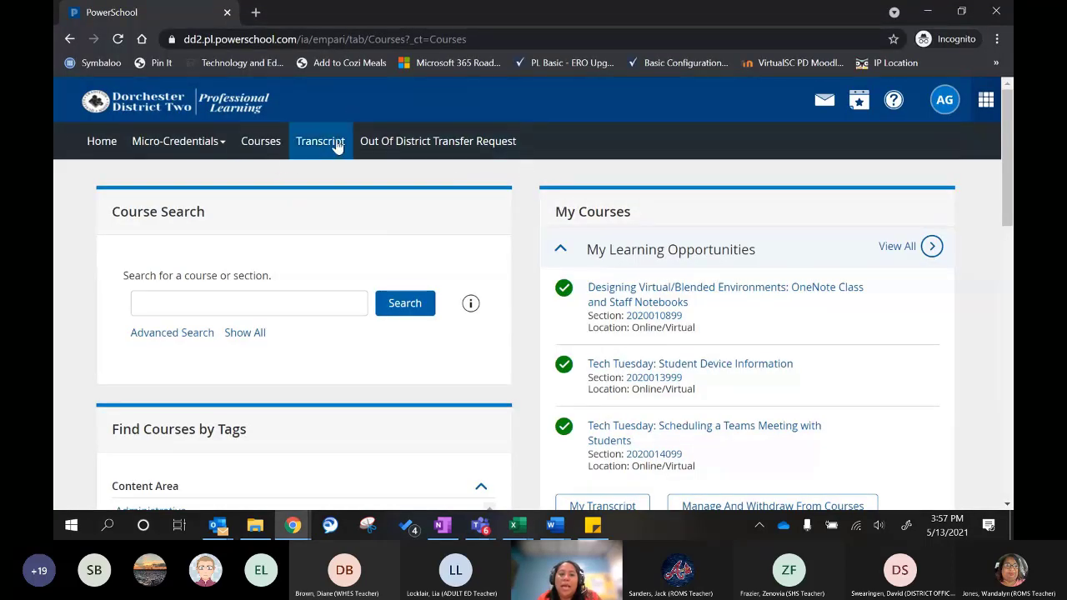
Open My Transcript and review the profile details and date filters under Search Transcript
left_click(322, 155)
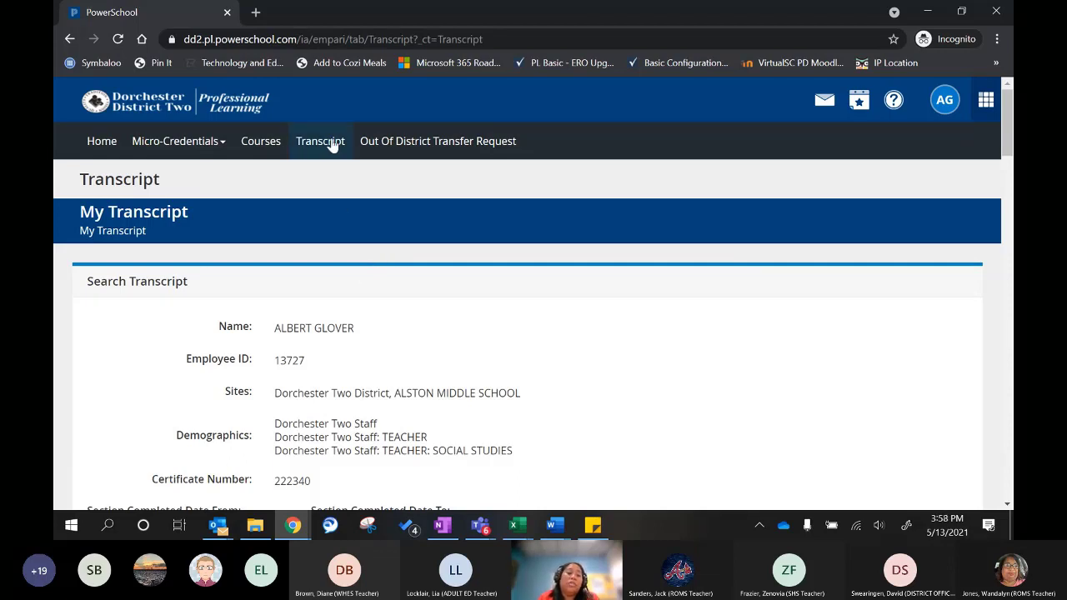
left_click(320, 141)
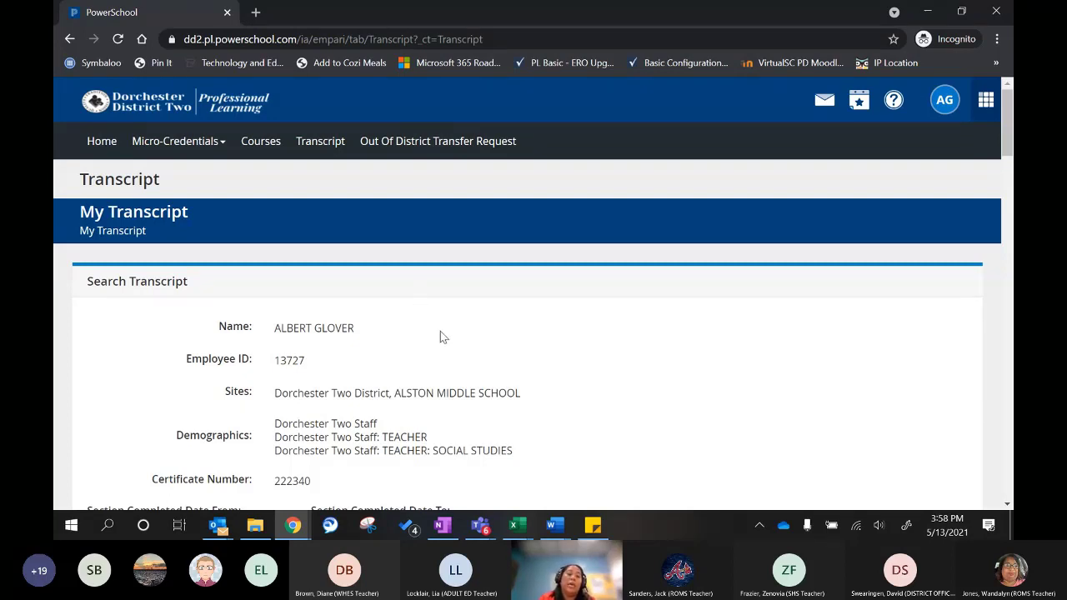
scroll(427, 316, "down", 1)
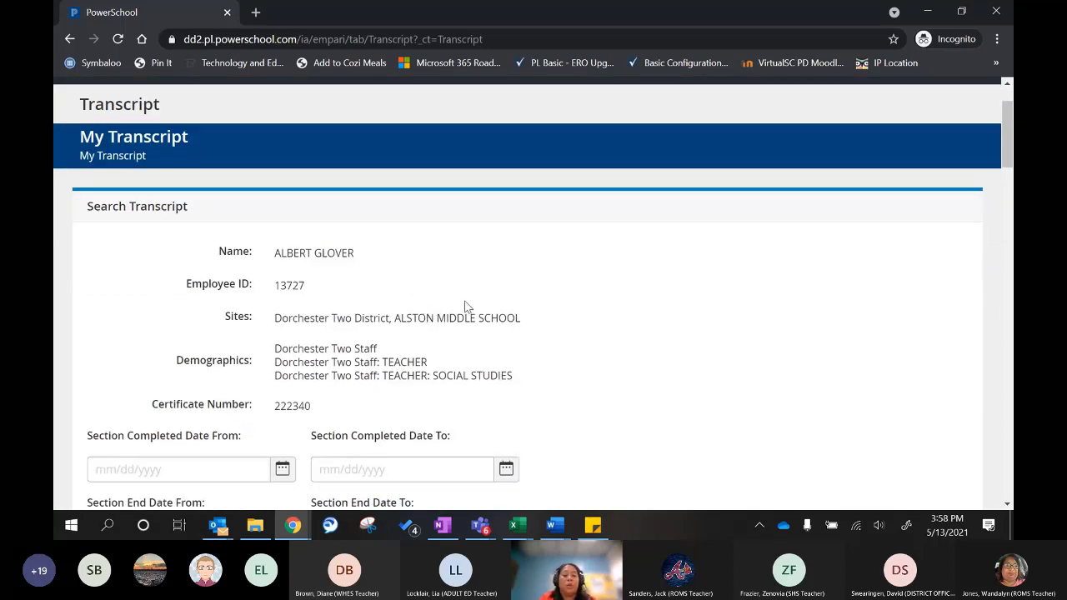
scroll(462, 305, "down", 1)
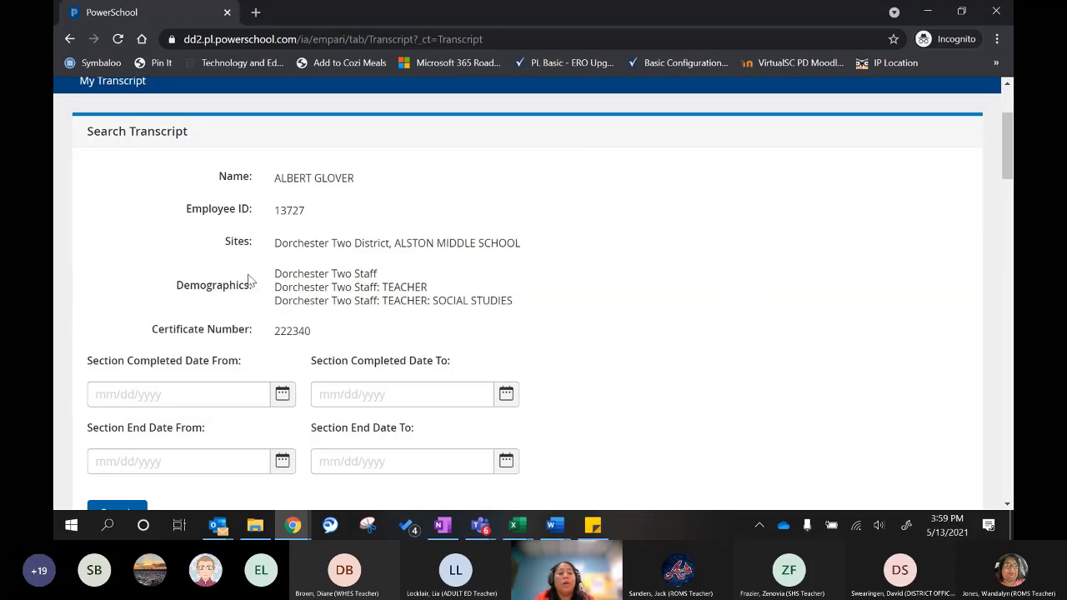
scroll(214, 284, "down", 1)
scroll(214, 284, "down", 1)
scroll(247, 279, "up", 1)
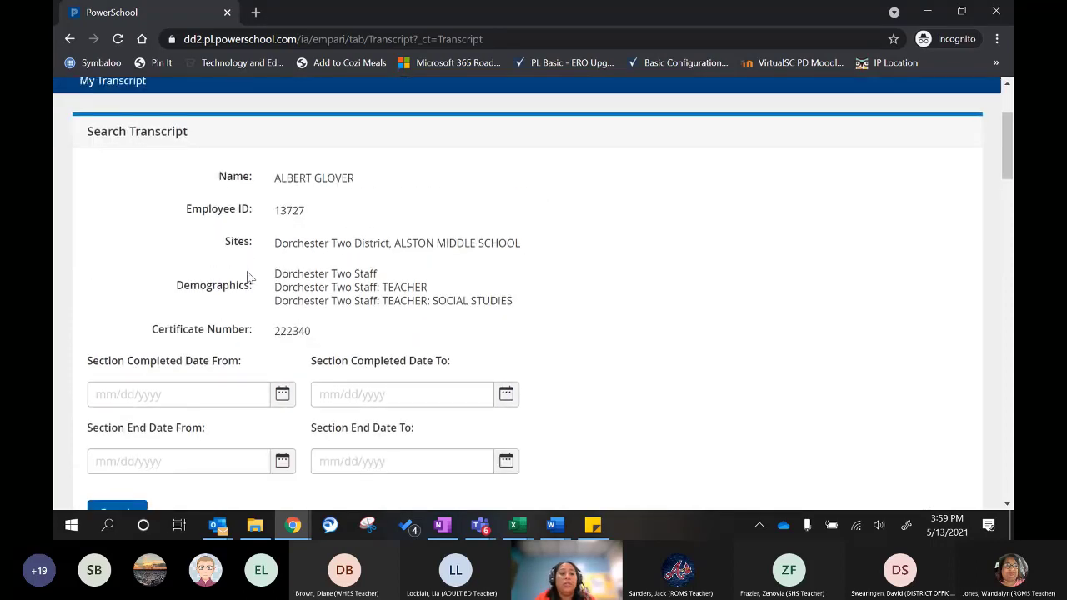
scroll(298, 263, "down", 1)
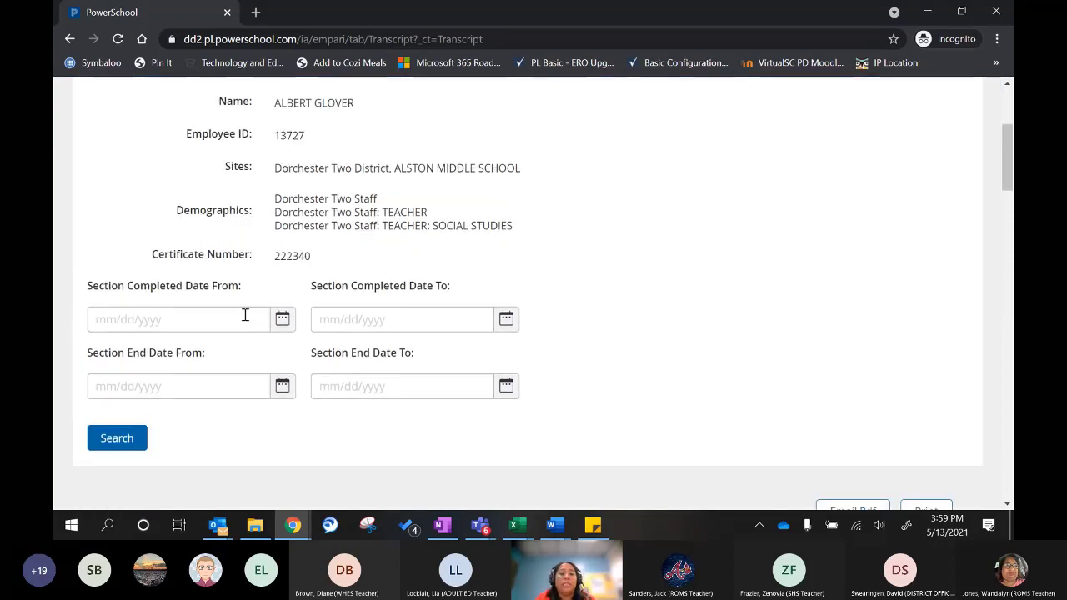
Search the transcript for sections completed from 07/01/2018 to 05/13/2021
left_click(217, 321)
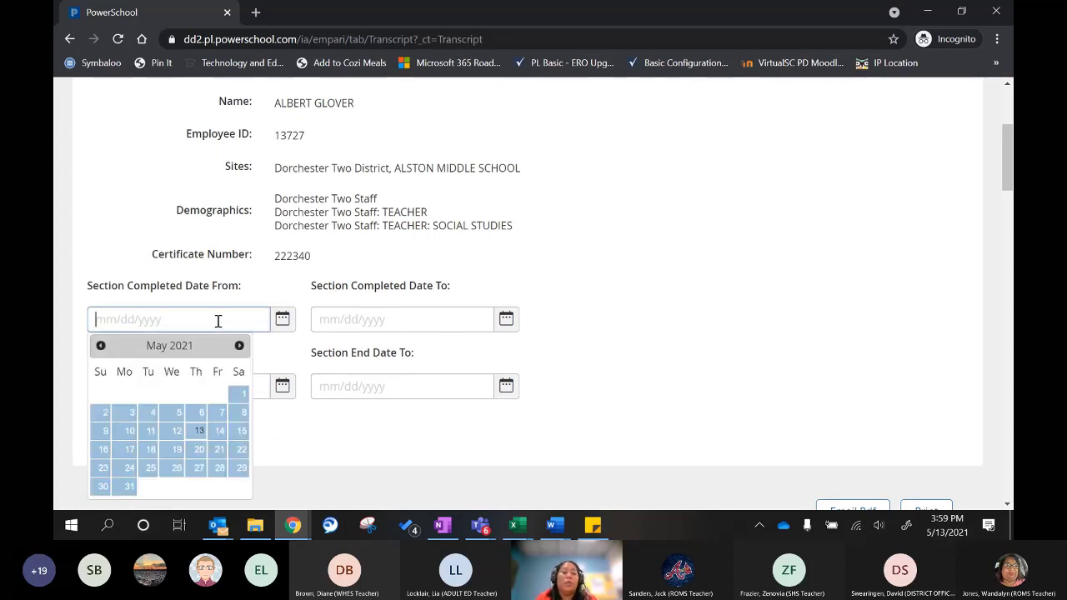
type("07")
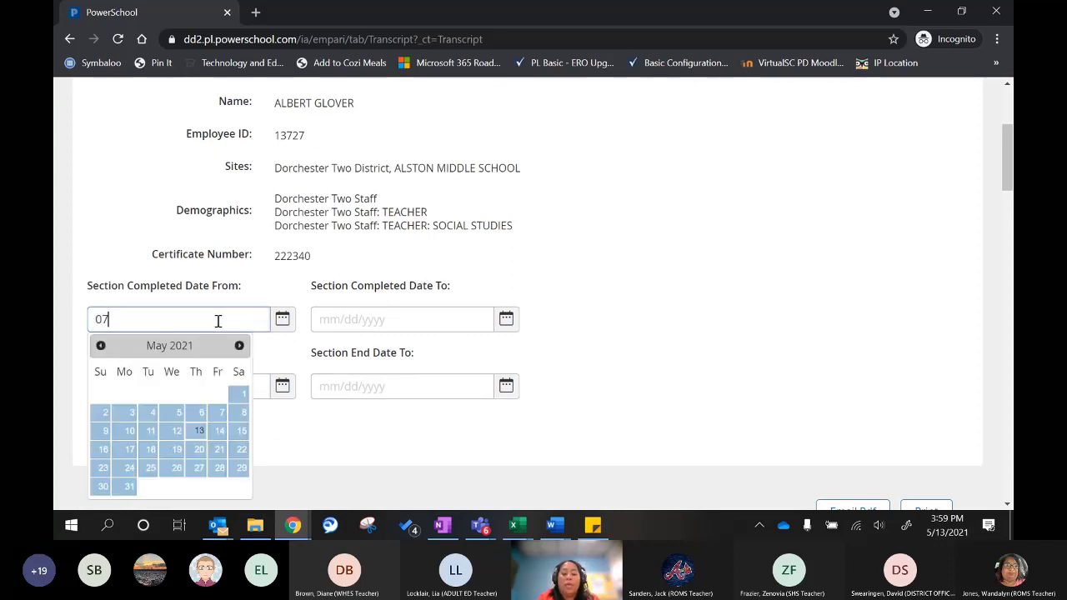
type("/01/2018")
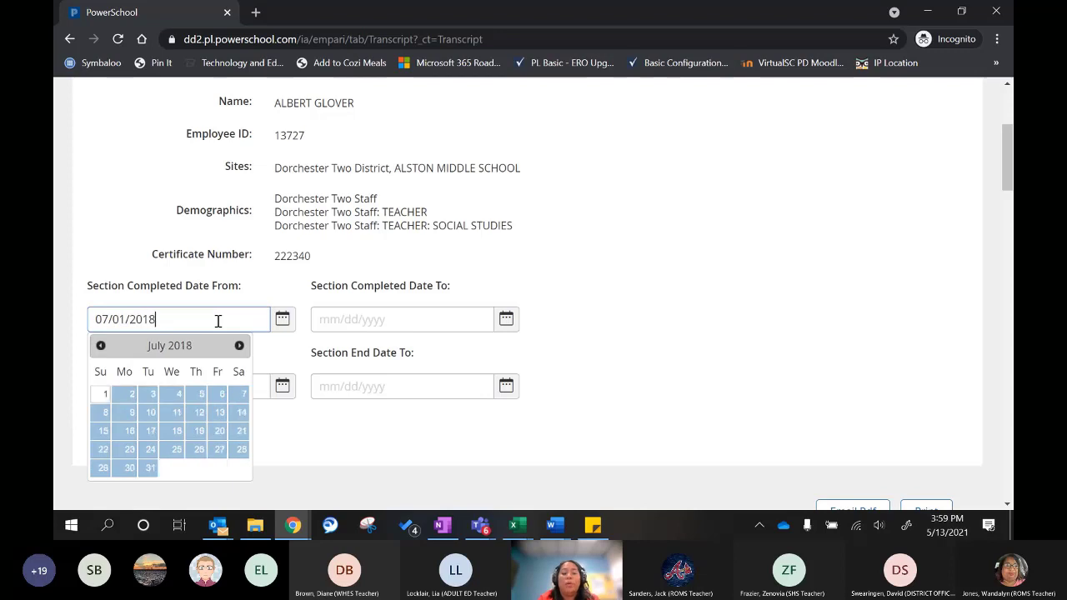
left_click(105, 393)
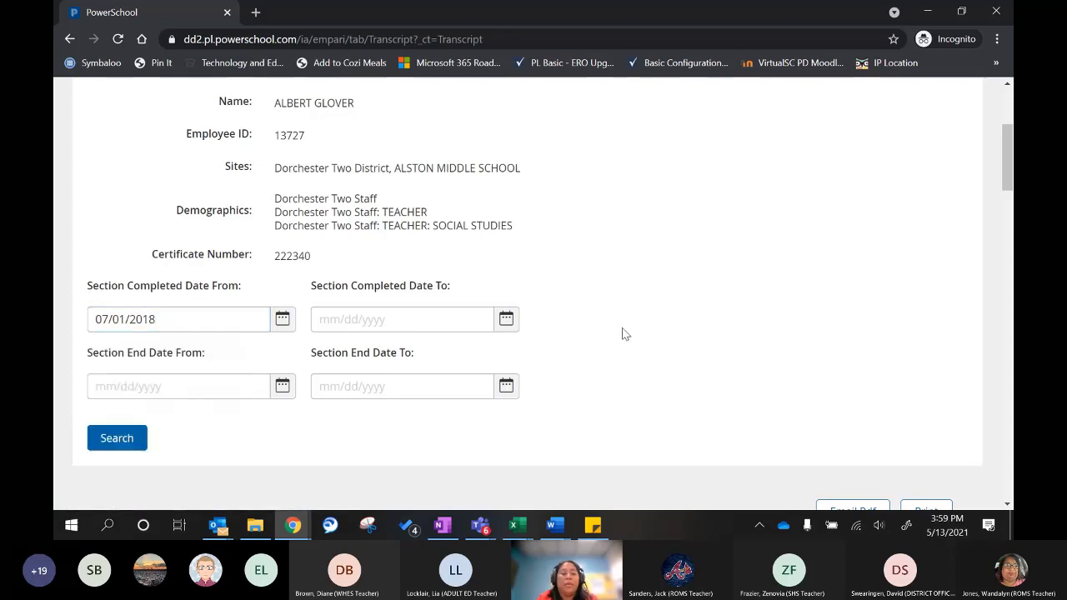
left_click(504, 325)
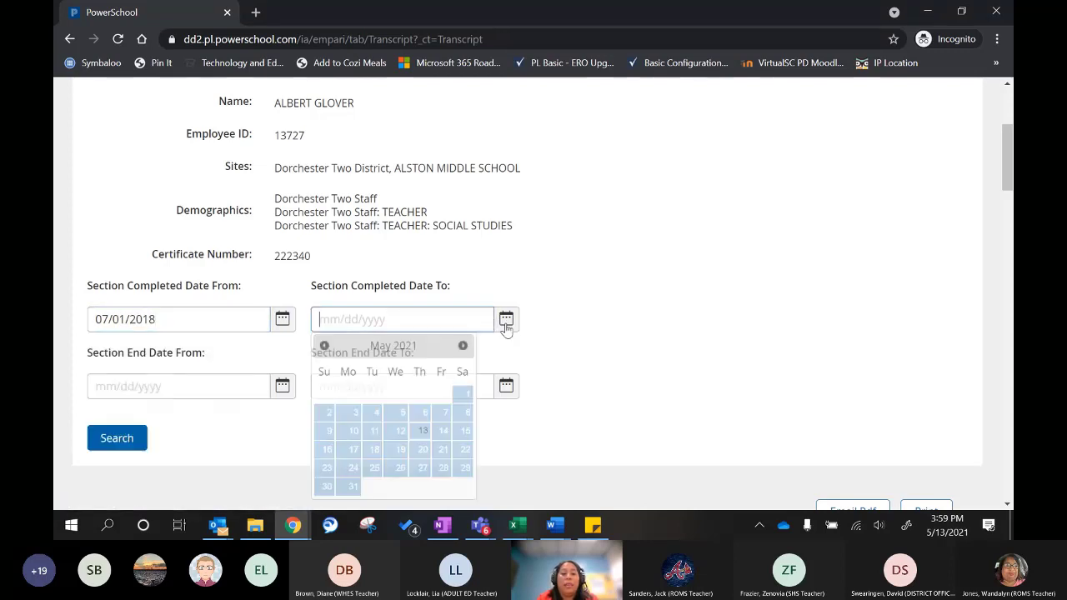
left_click(423, 431)
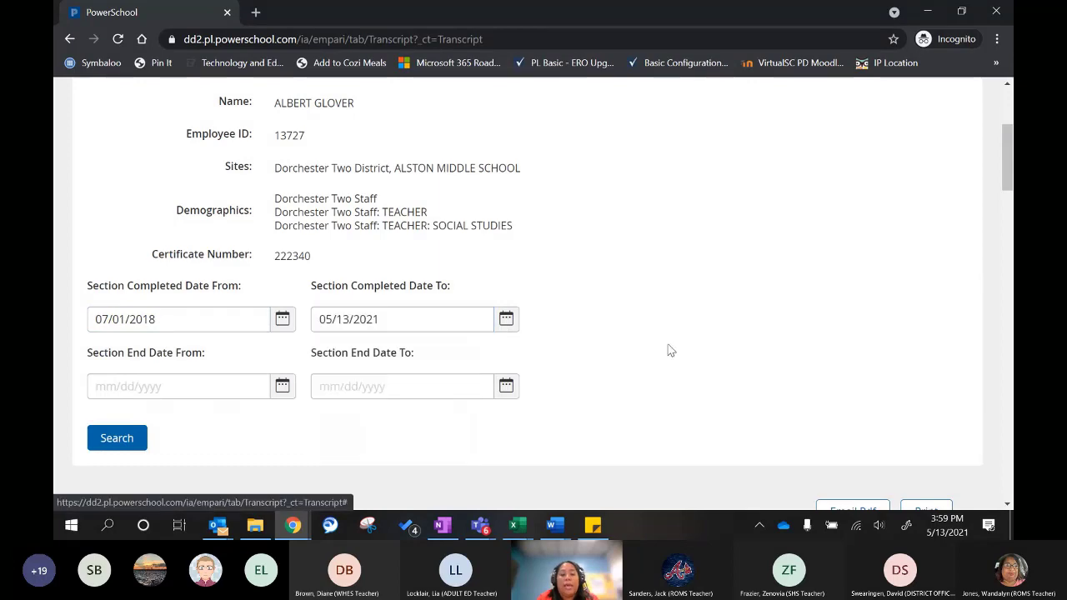
left_click(122, 439)
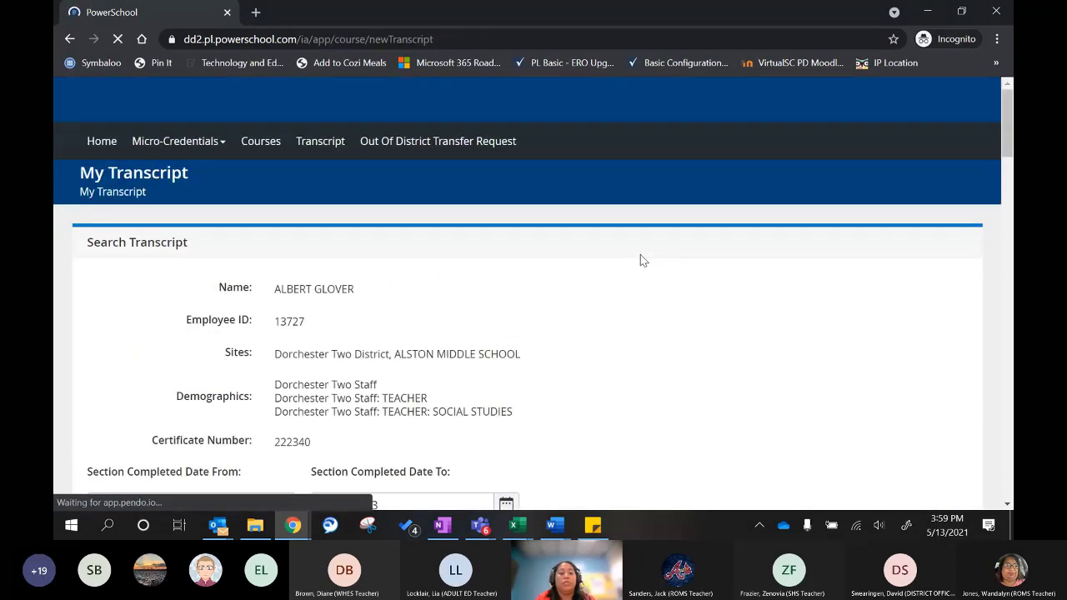
Review the transcript's completed courses, their credit hours and the credit totals at the end of the list
scroll(644, 288, "down", 8)
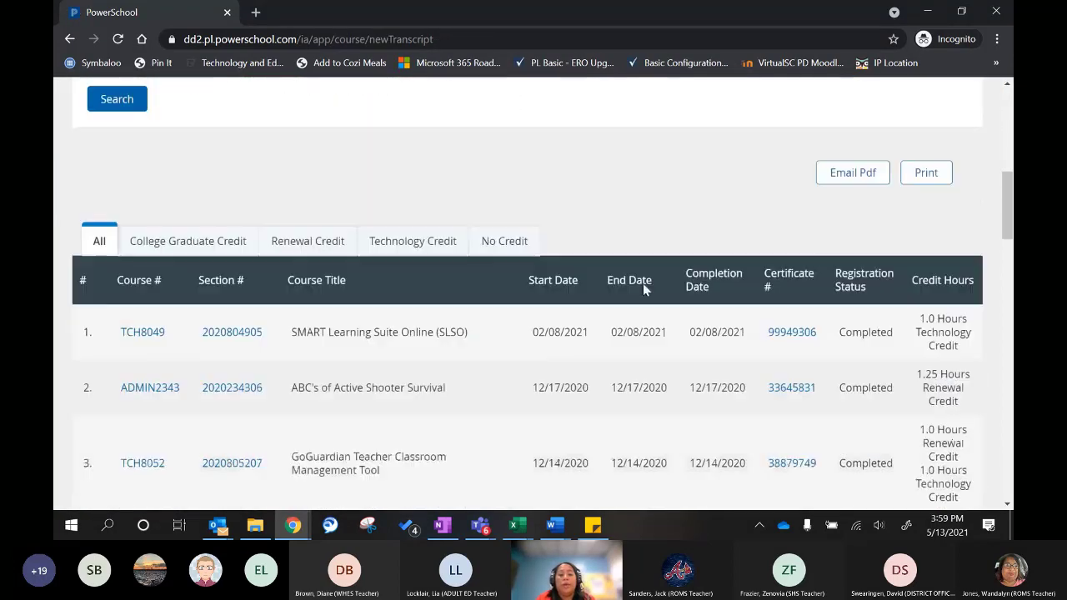
scroll(637, 281, "down", 2)
scroll(511, 200, "up", 1)
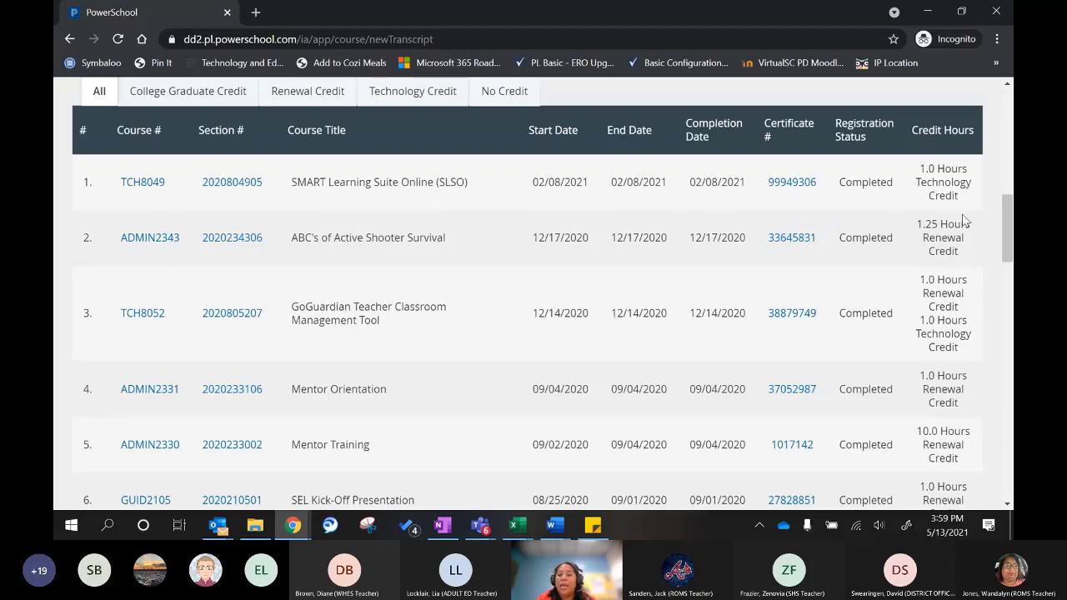
left_click_drag(1007, 225, 1007, 503)
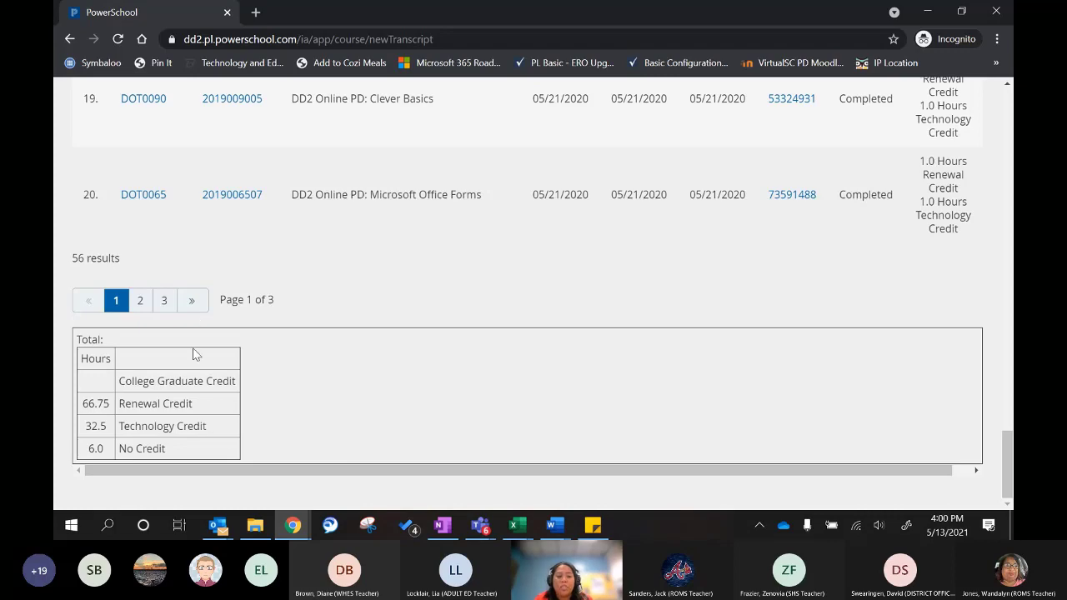
scroll(613, 388, "up", 15)
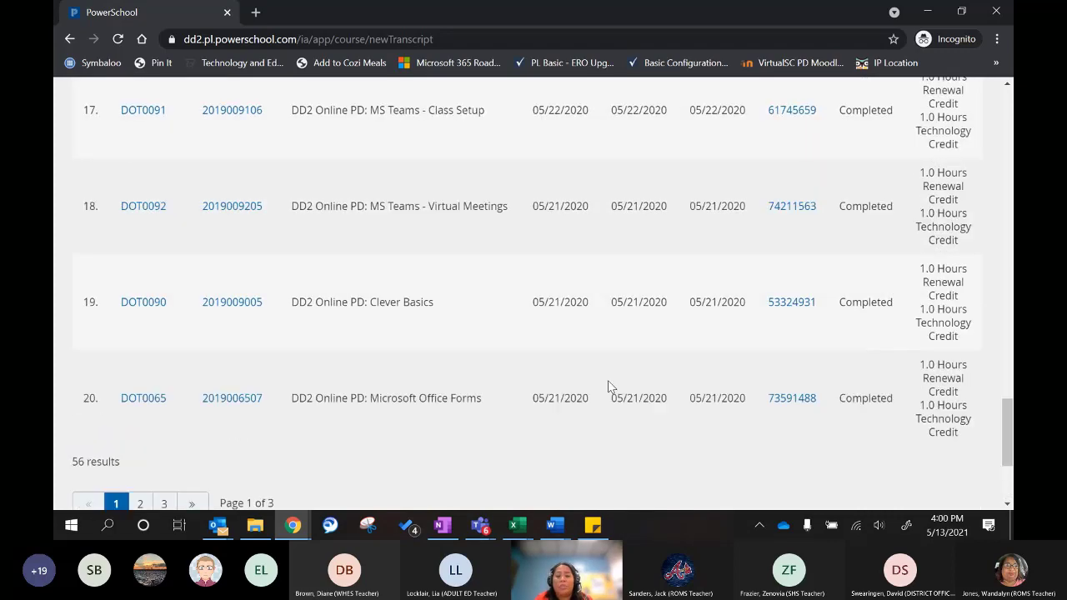
scroll(608, 402, "up", 2)
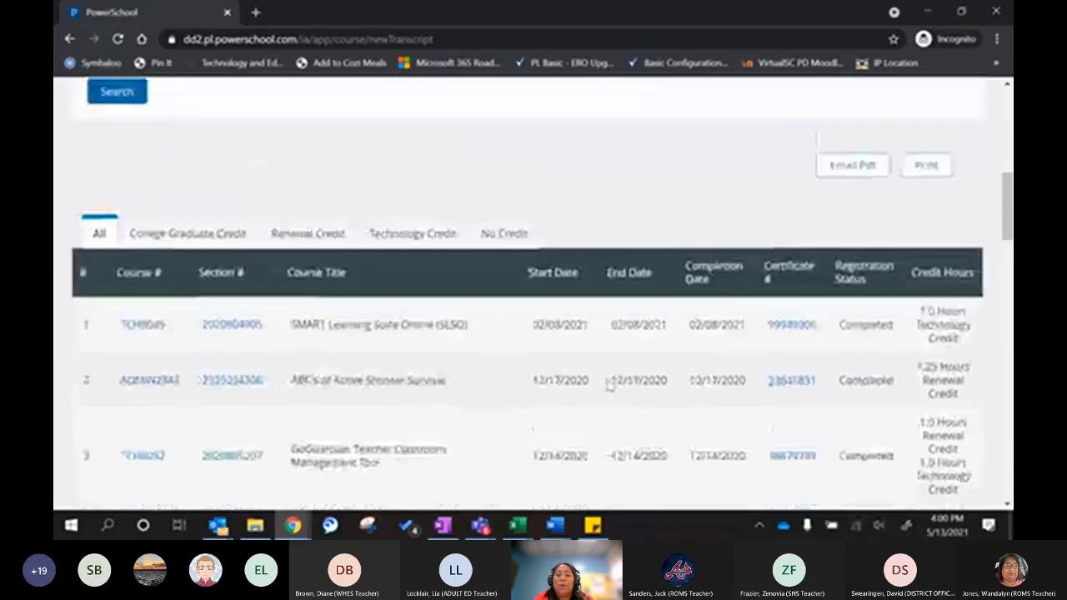
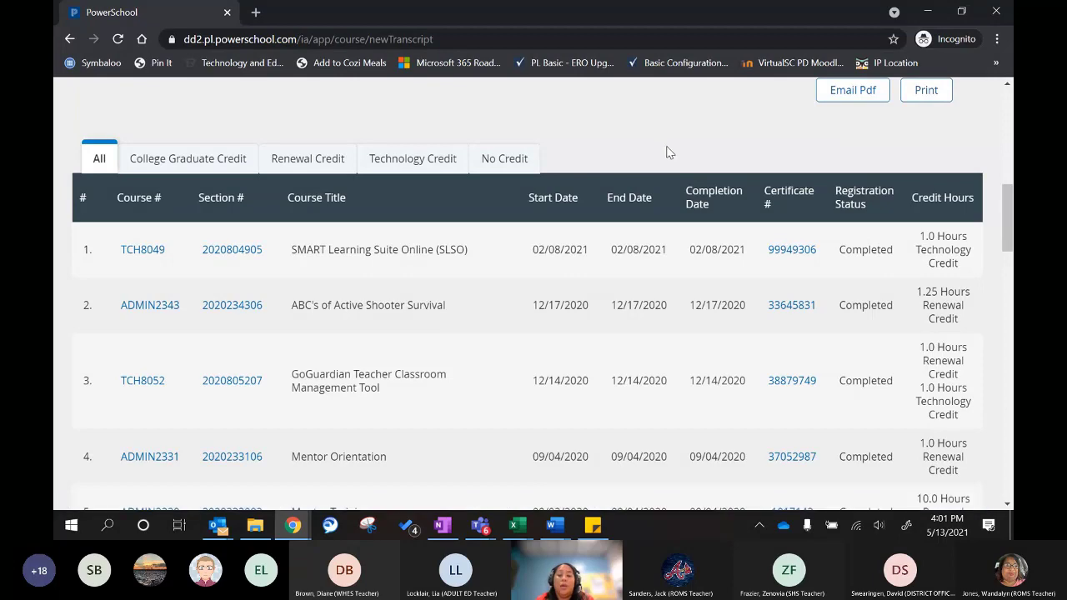
Clear both Section Completed dates, search the transcript again and review the full list of completed courses
scroll(666, 152, "up", 7)
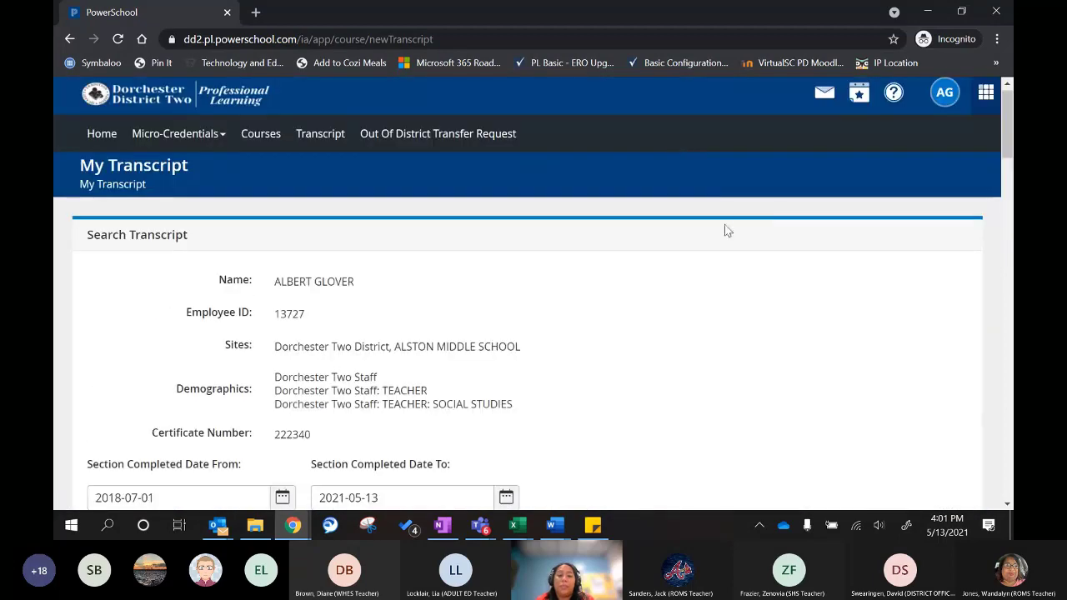
scroll(727, 250, "up", 1)
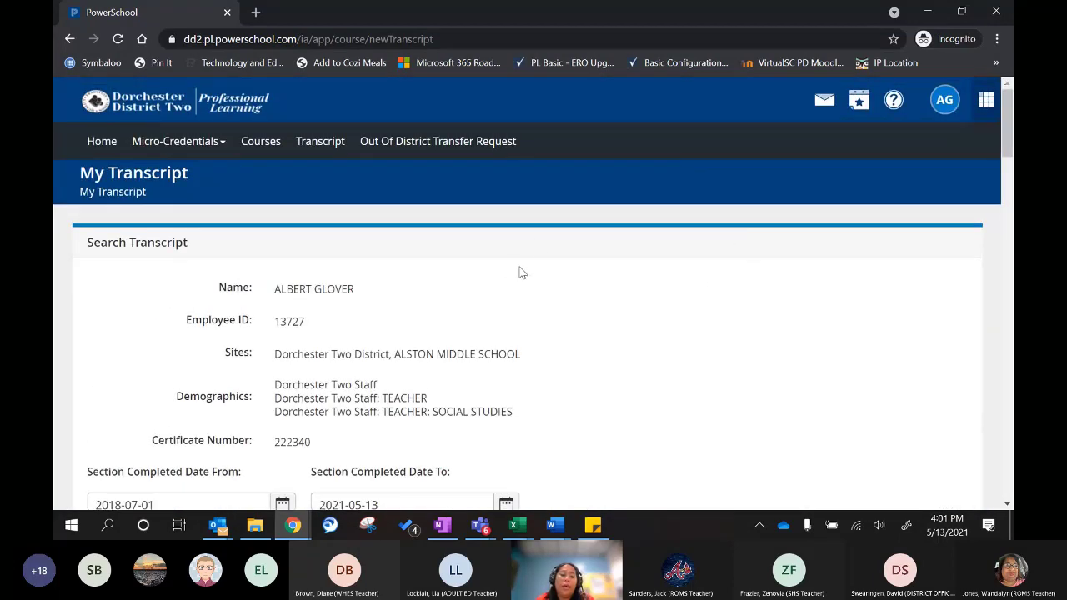
scroll(522, 272, "down", 5)
scroll(167, 308, "up", 1)
left_click_drag(191, 210, 71, 198)
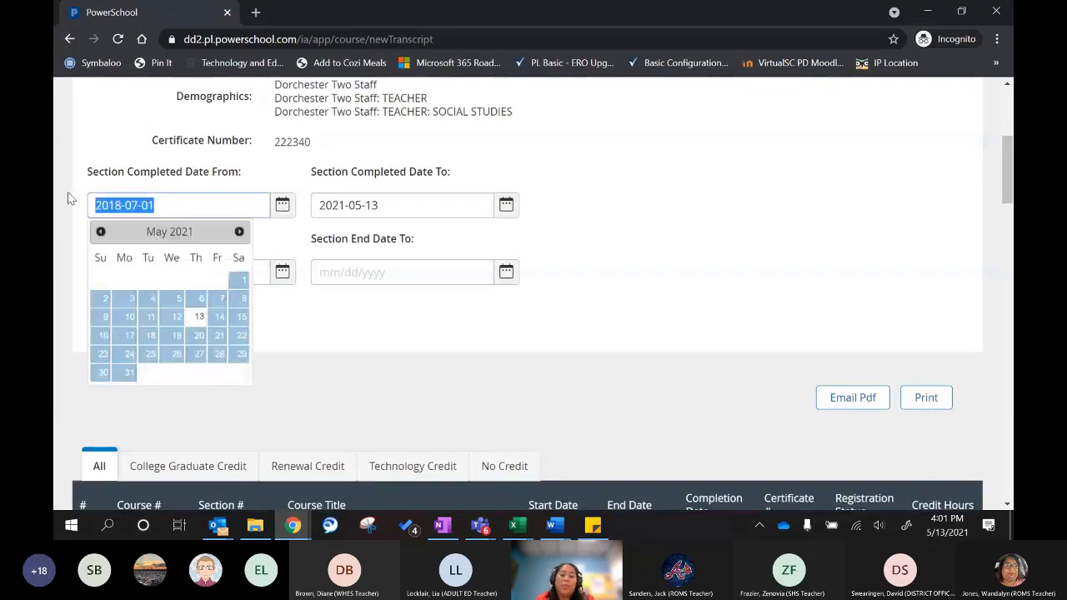
key("BackSpace")
left_click(419, 210)
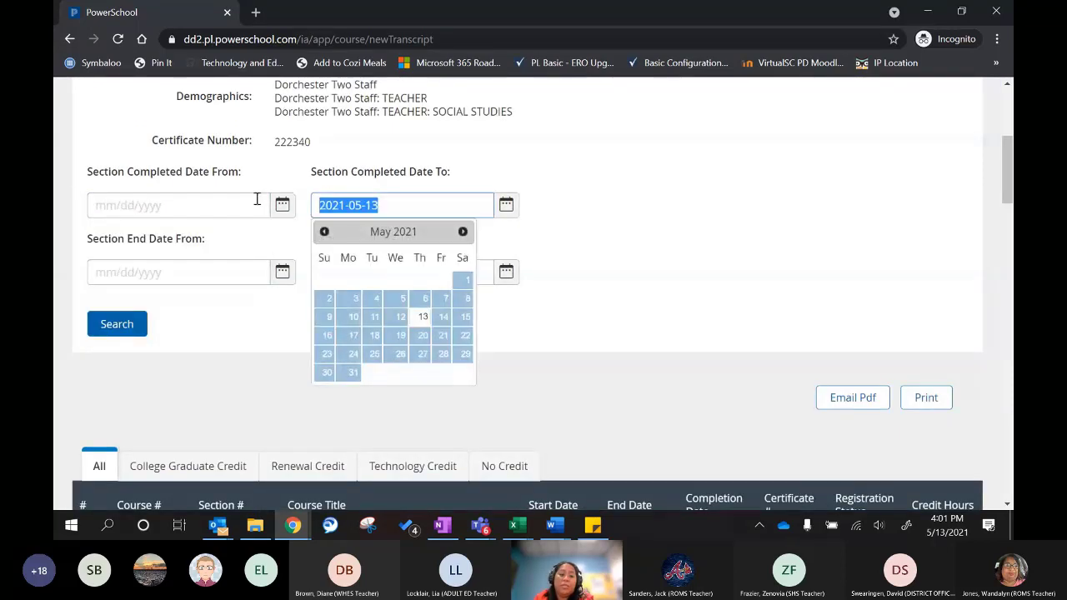
key("BackSpace")
left_click(113, 332)
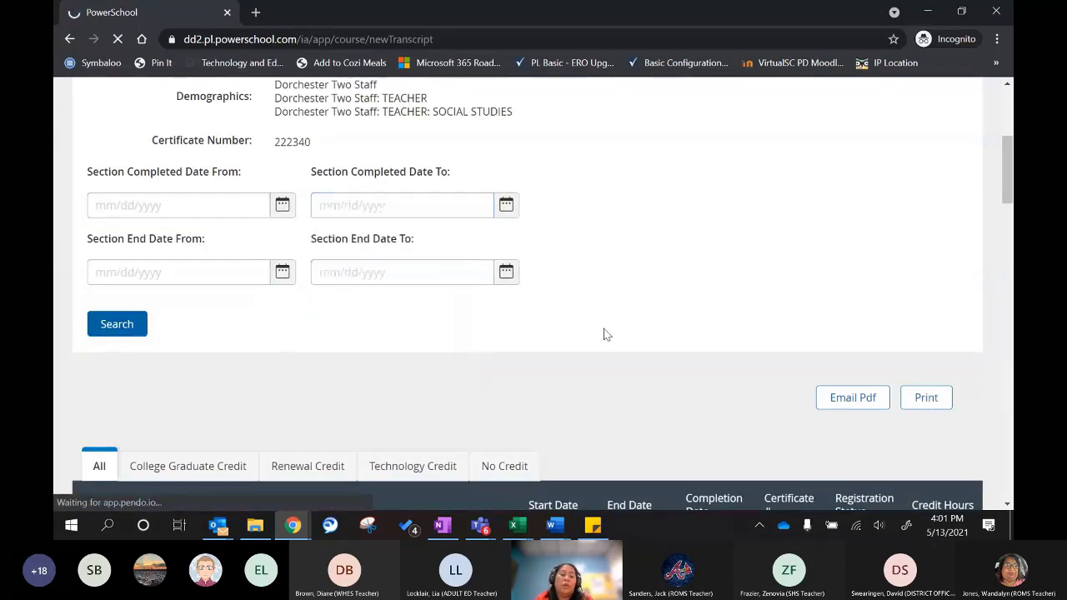
scroll(636, 322, "down", 10)
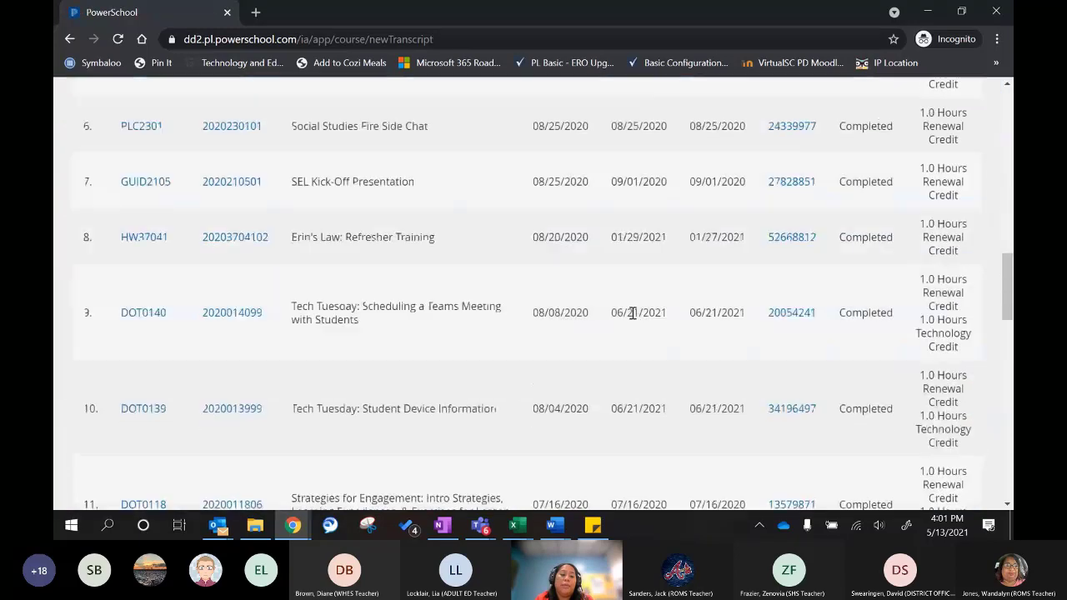
scroll(633, 313, "up", 5)
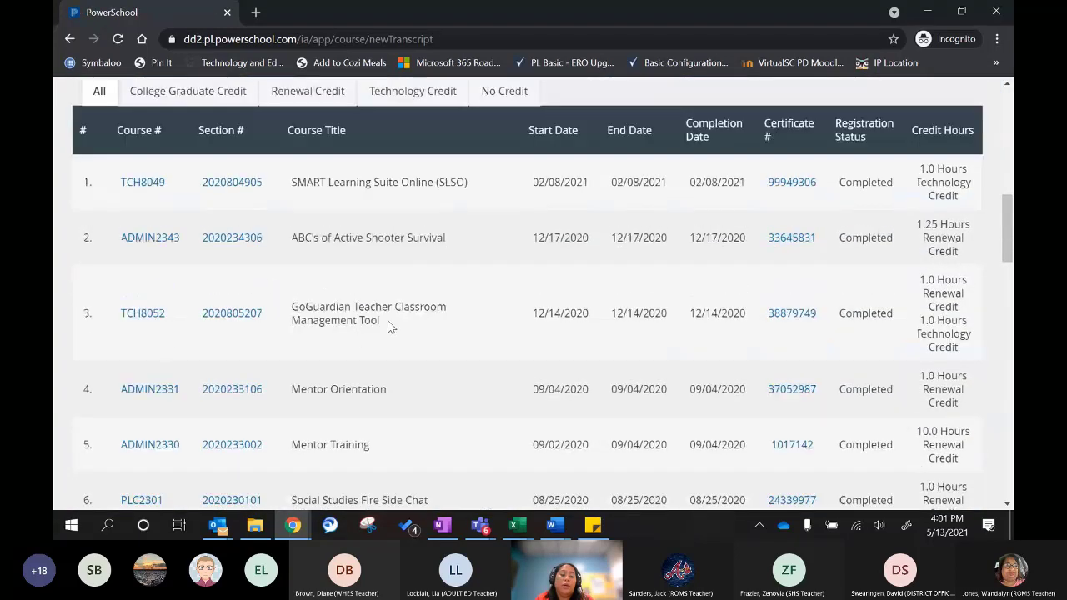
scroll(397, 305, "up", 1)
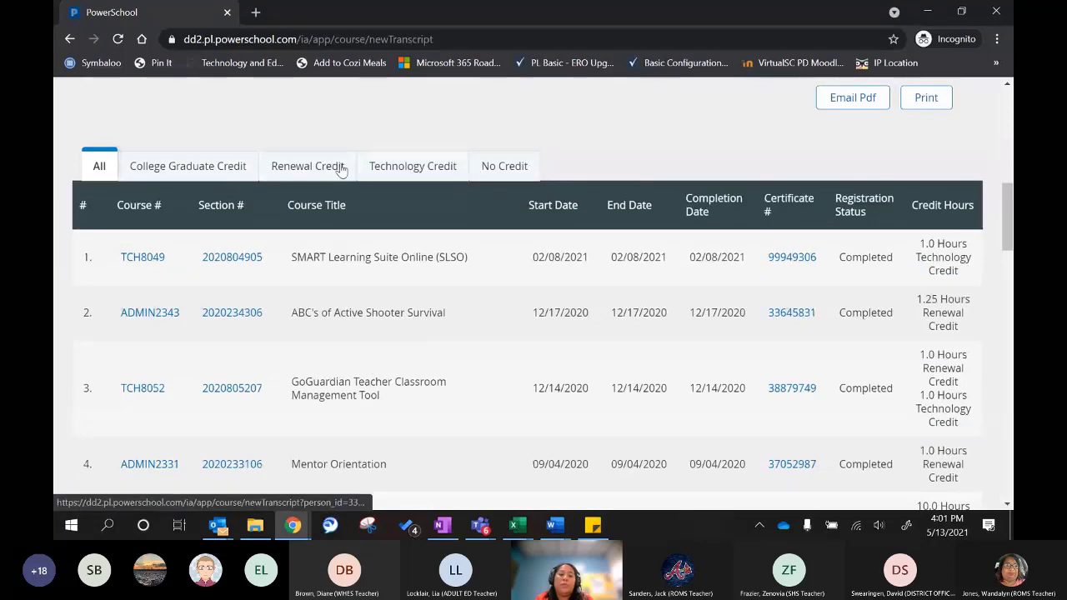
Open the Out Of District Transfer Request page and start a new Out of District Transfer Request
scroll(586, 248, "up", 3)
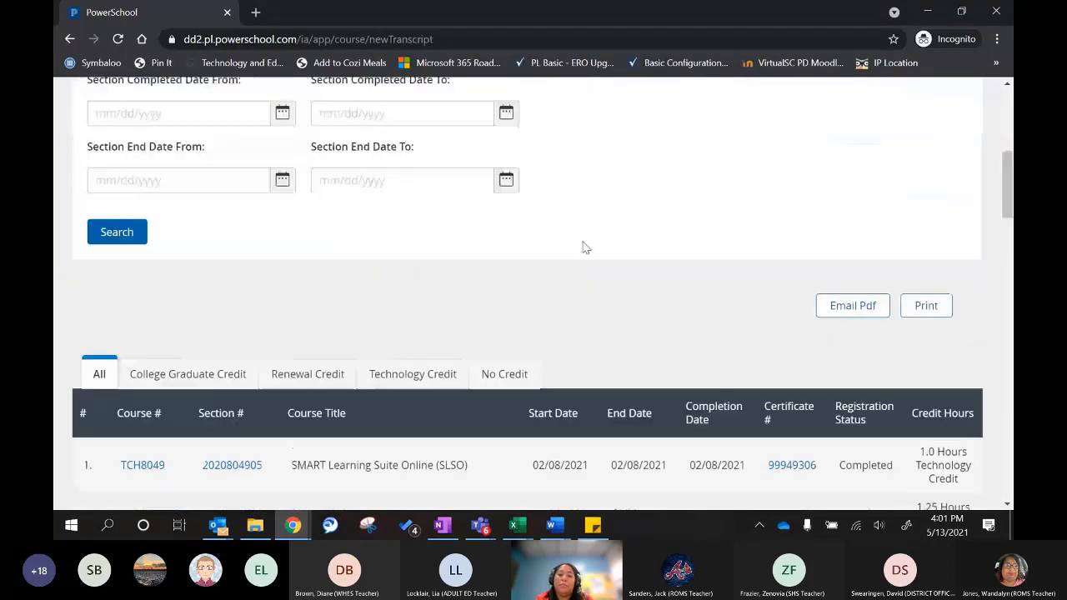
scroll(584, 245, "up", 5)
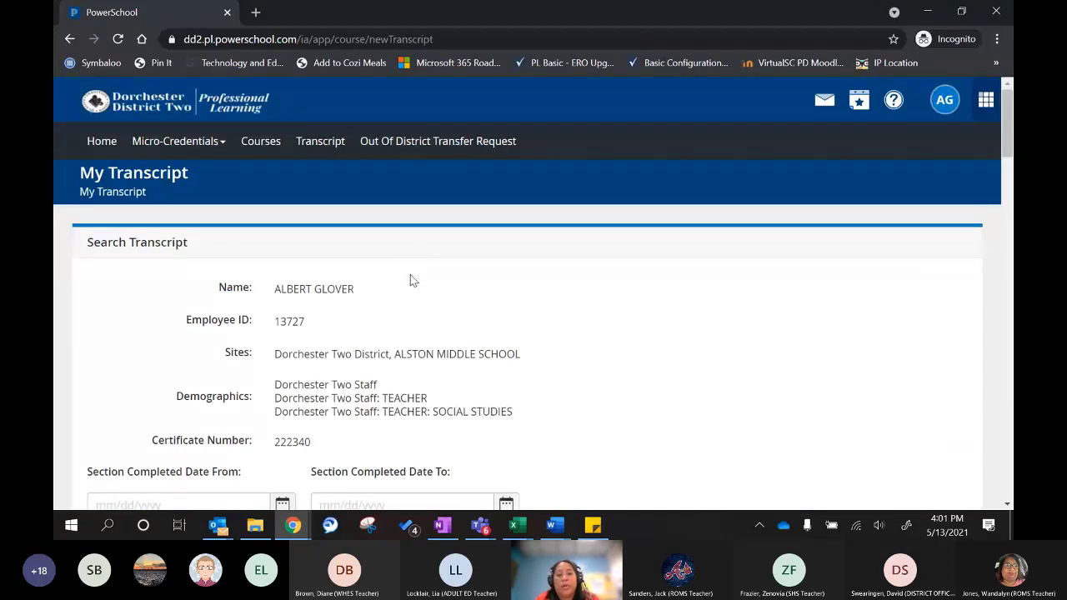
left_click(446, 143)
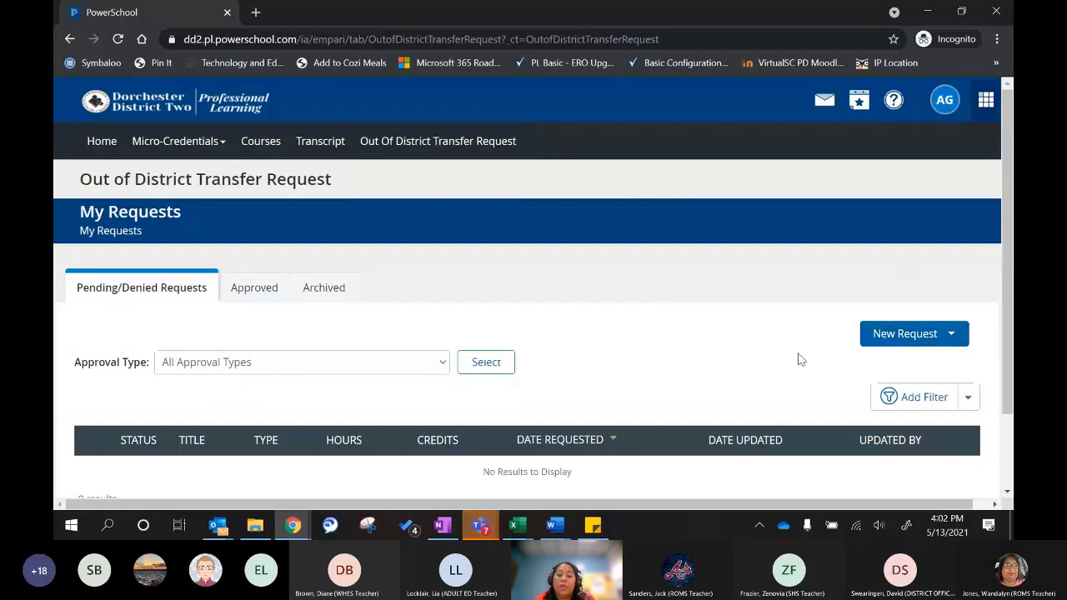
scroll(804, 342, "down", 2)
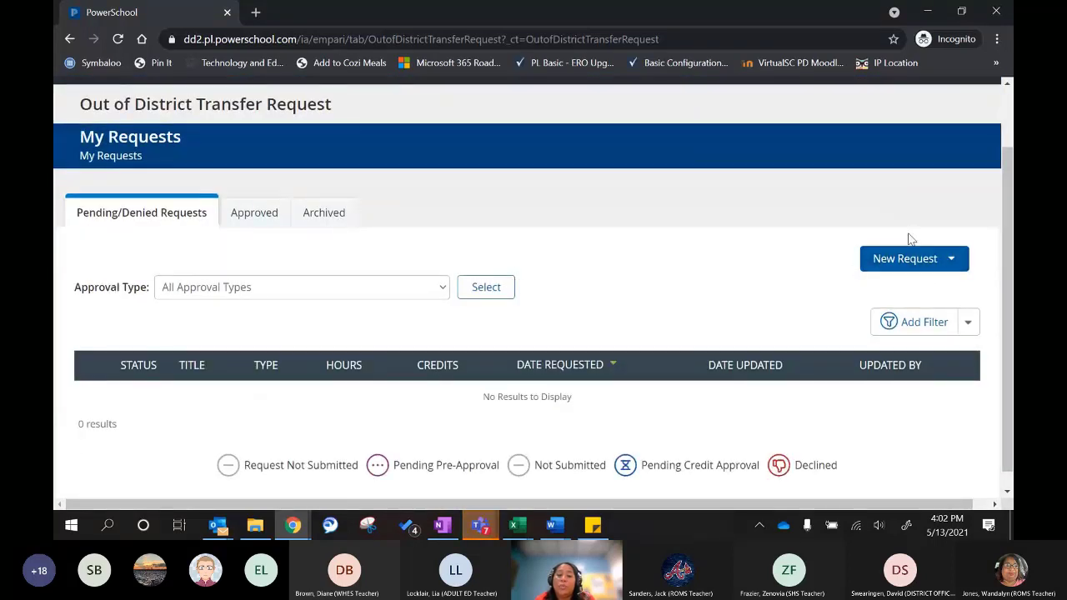
left_click(942, 262)
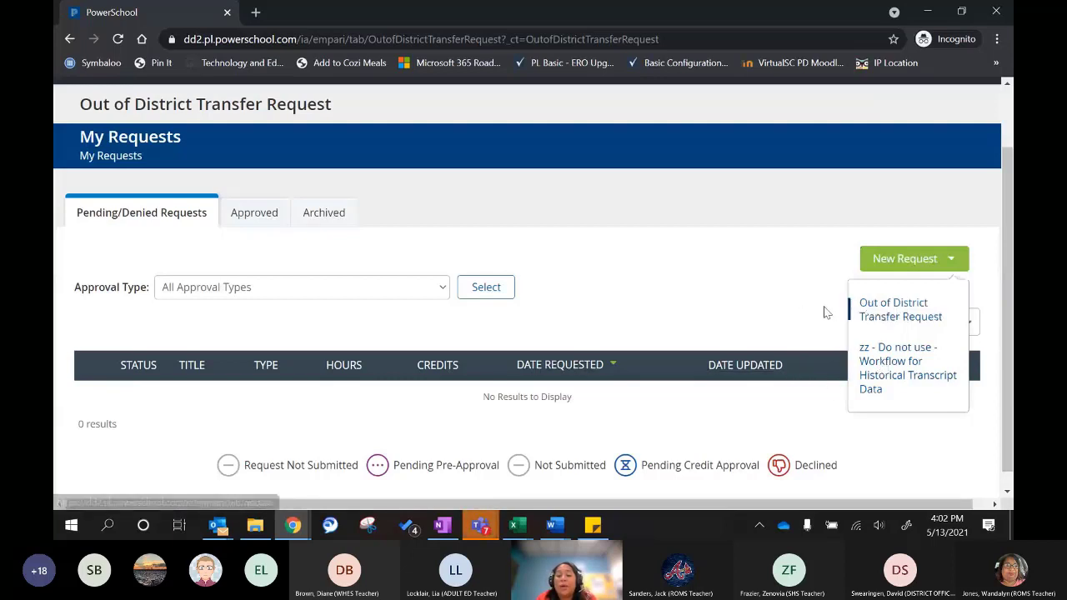
left_click(889, 313)
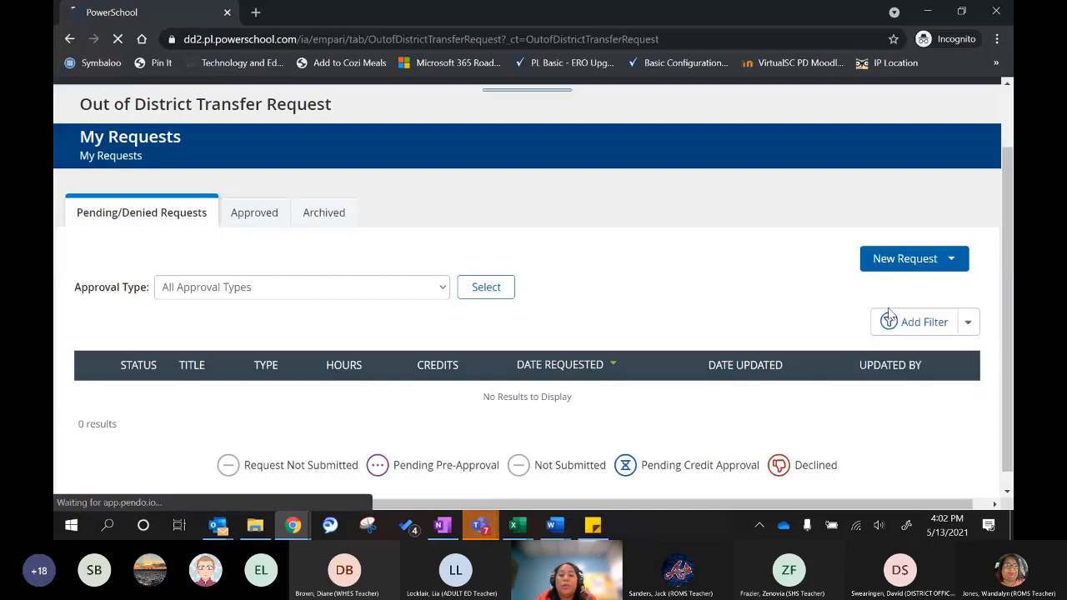
Review the transfer request form's fields, from course title, location, dates and hours requested to the description and documentation of hours
scroll(367, 308, "down", 2)
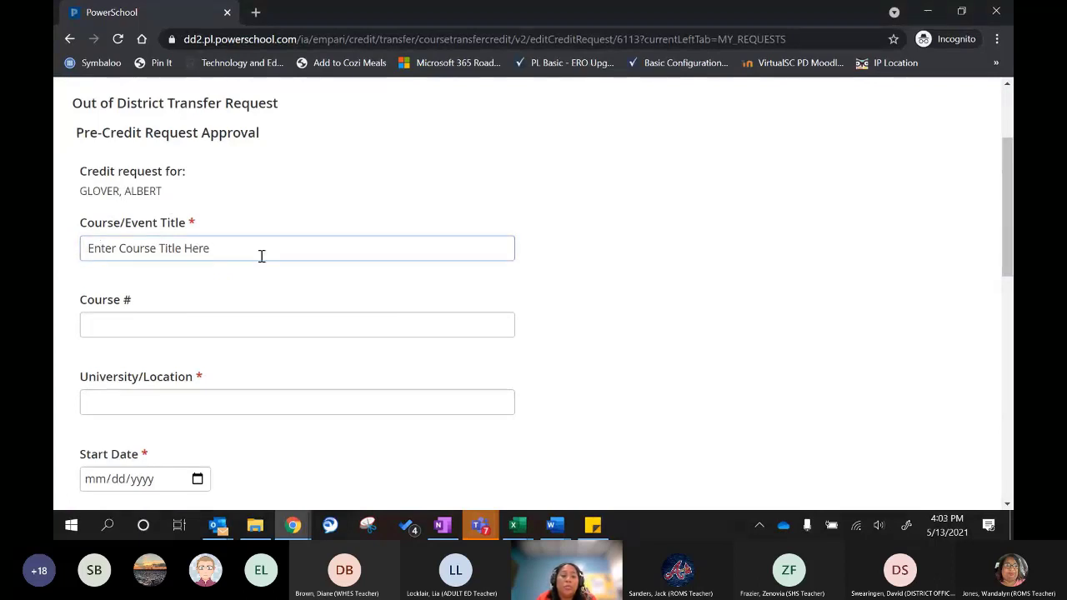
scroll(261, 256, "down", 1)
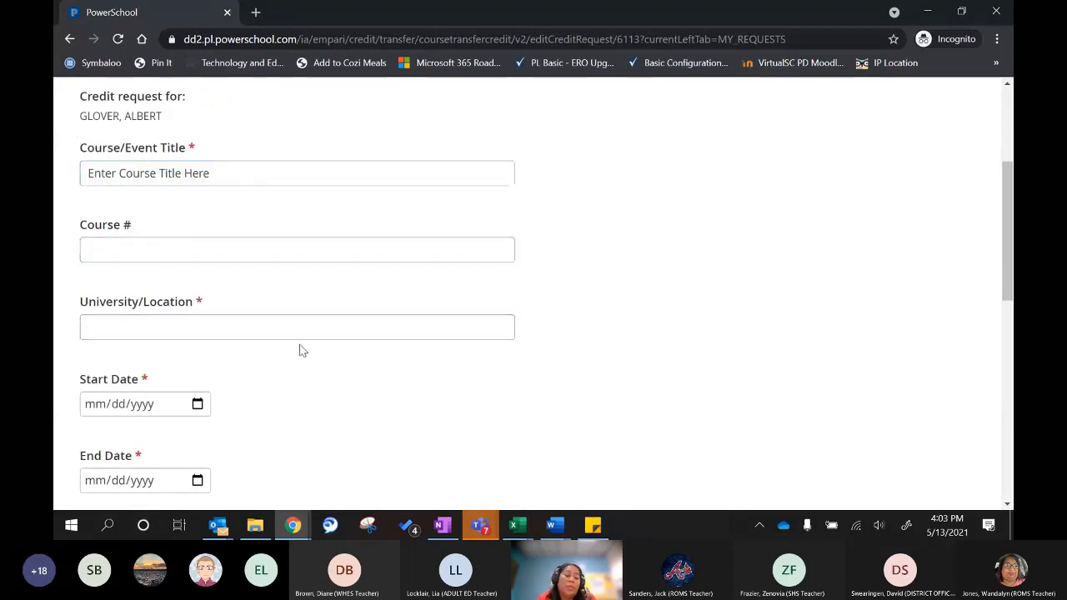
scroll(299, 349, "down", 2)
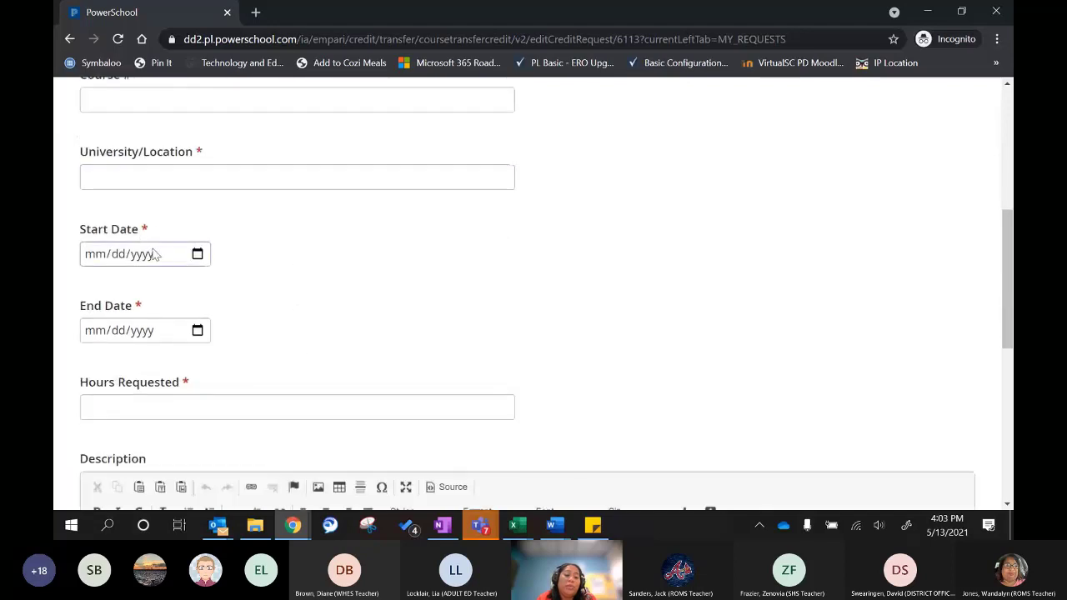
scroll(255, 292, "down", 1)
scroll(256, 292, "down", 1)
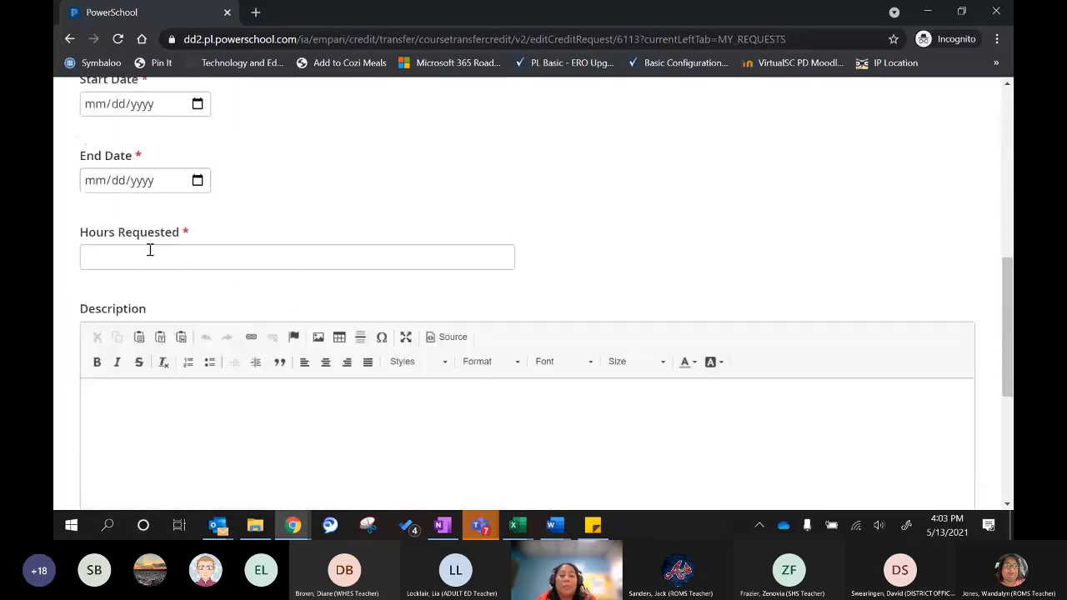
scroll(394, 413, "down", 1)
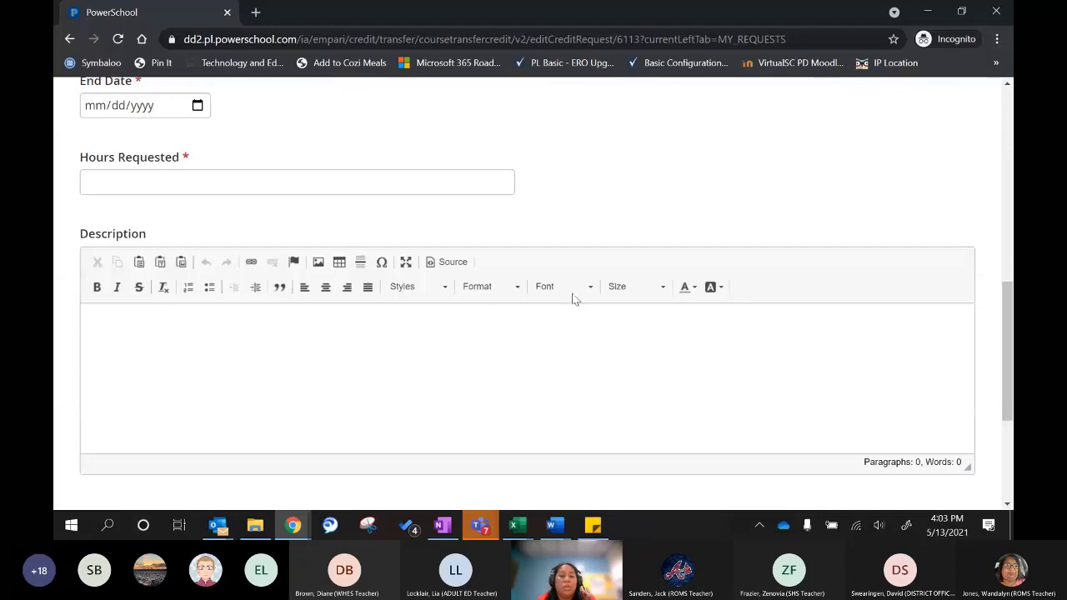
scroll(525, 353, "down", 3)
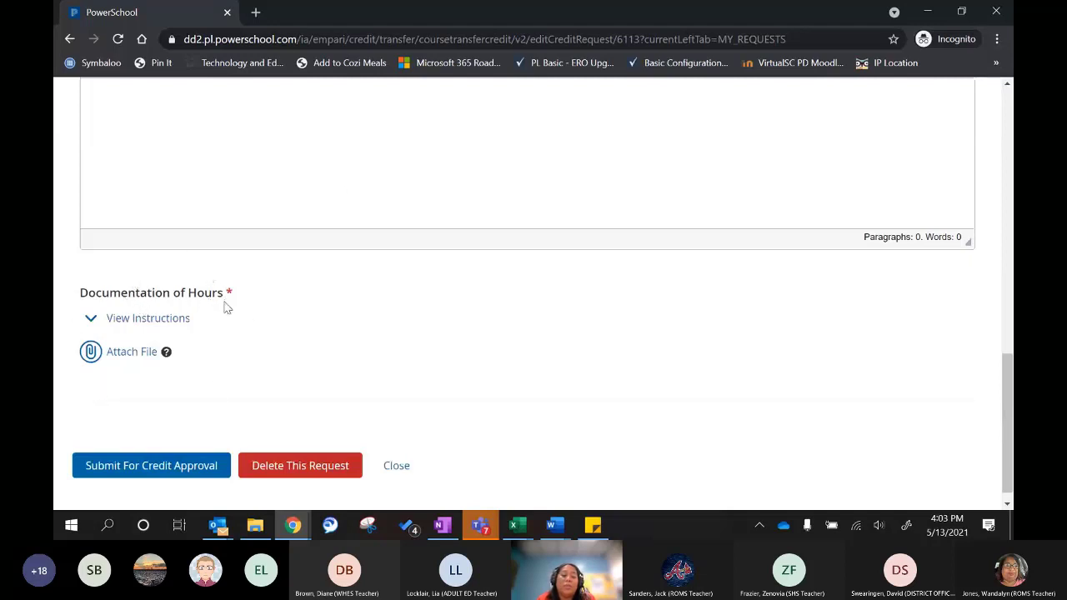
View the Documentation of Hours instructions and delete the draft transfer request
left_click(172, 323)
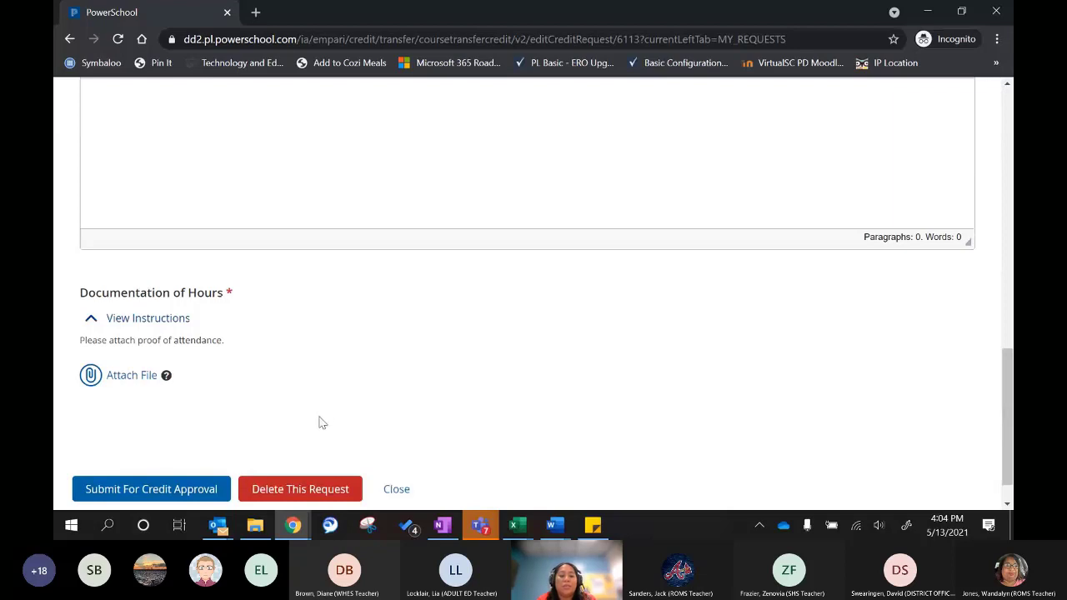
left_click(285, 492)
left_click(240, 258)
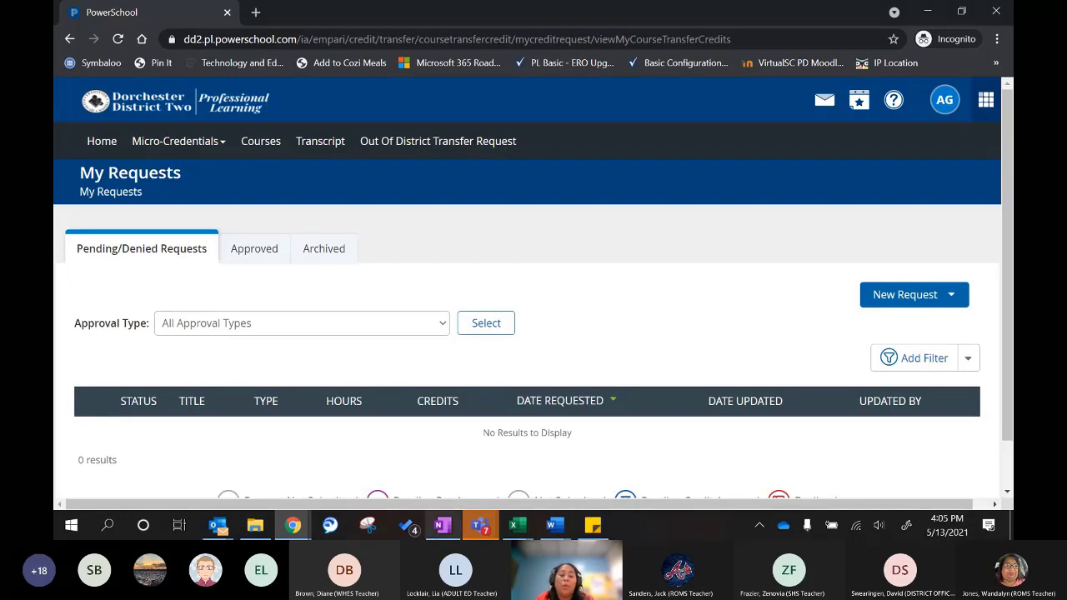
Switch to OneNote and open the PowerSchool Professional Learning page in the Operational Programs section of Technology Resources
left_click(443, 525)
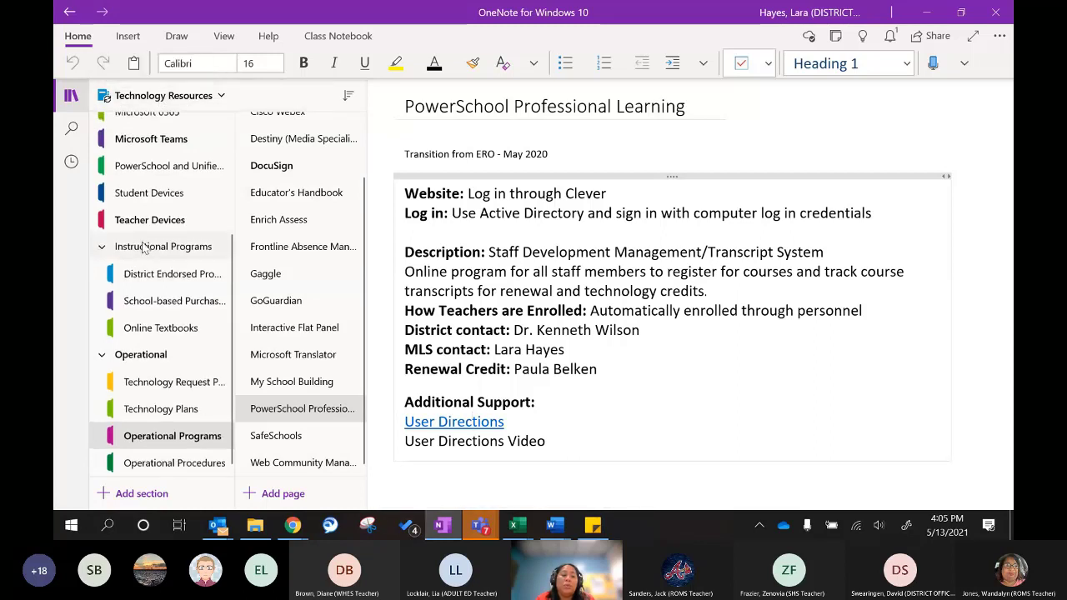
scroll(121, 329, "up", 3)
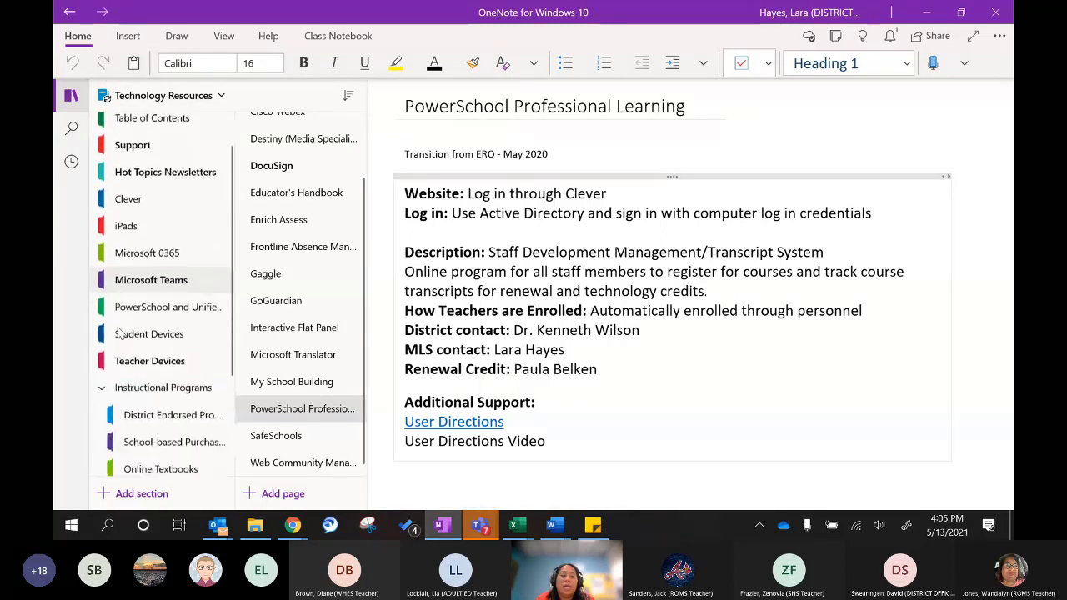
scroll(121, 334, "down", 3)
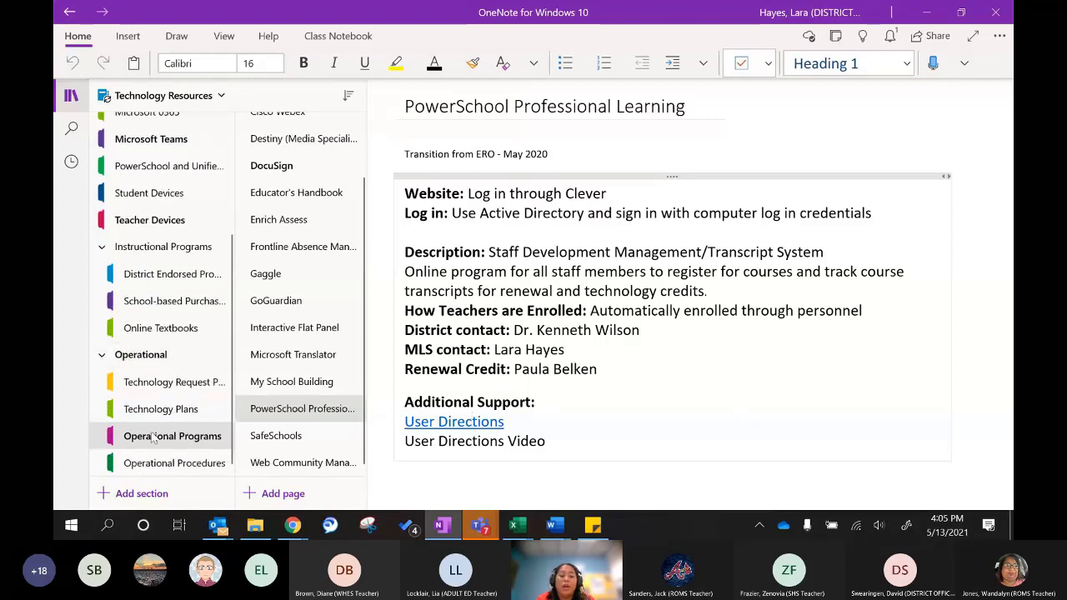
left_click(182, 440)
scroll(288, 300, "up", 2)
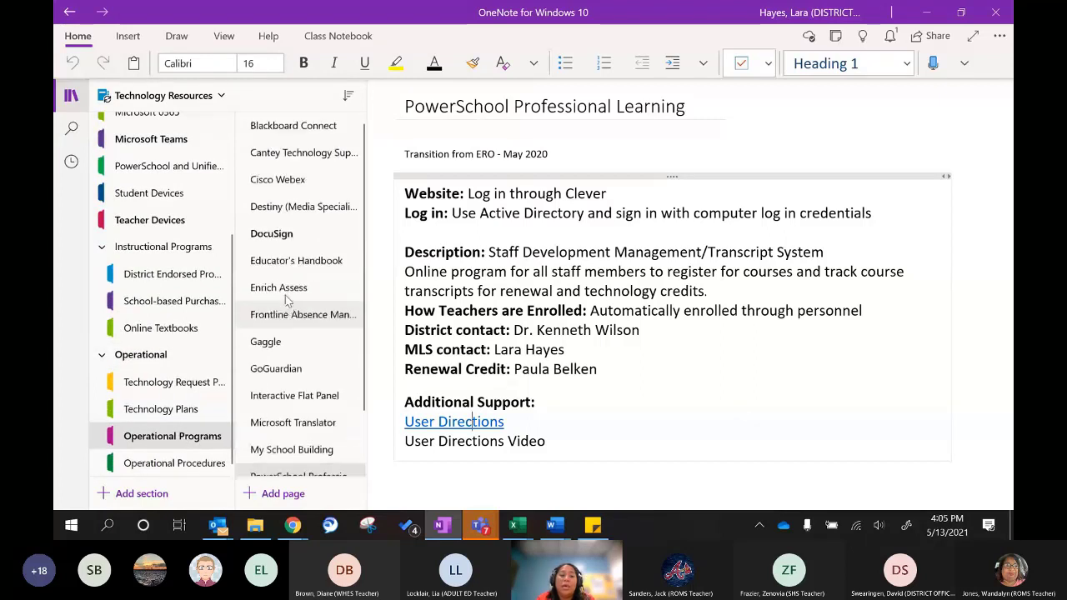
scroll(290, 350, "down", 2)
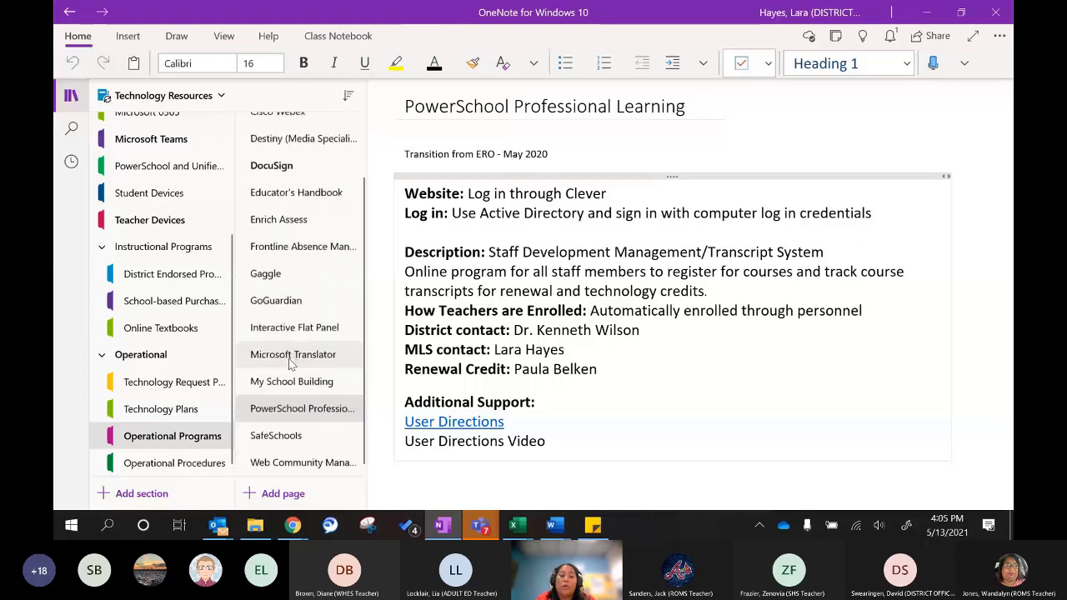
left_click(298, 417)
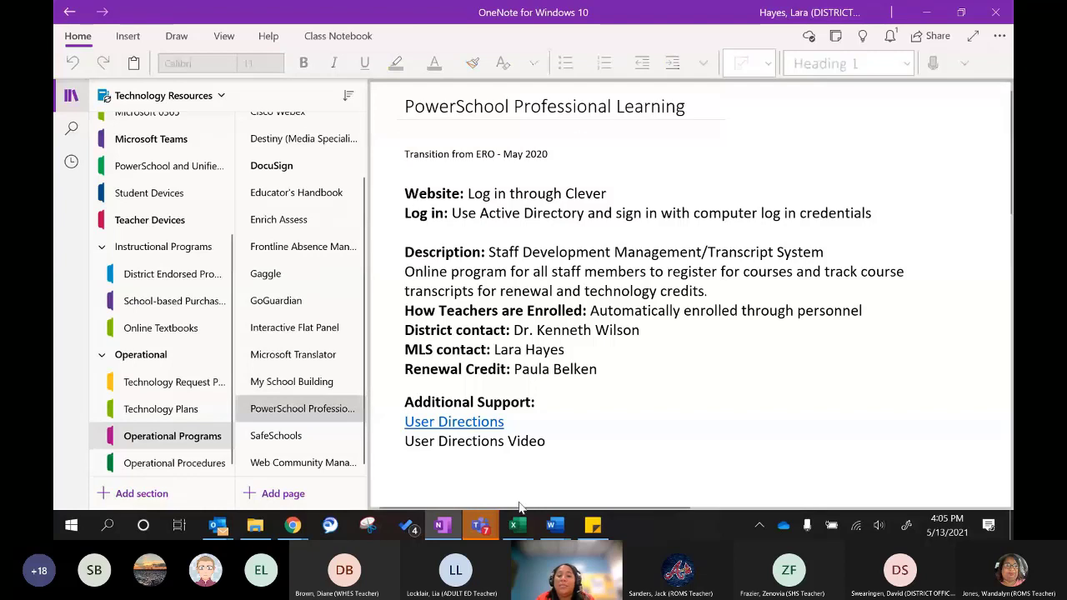
Open the User Directions document from Additional Support, skim its pages and return to the OneNote page
left_click(497, 424)
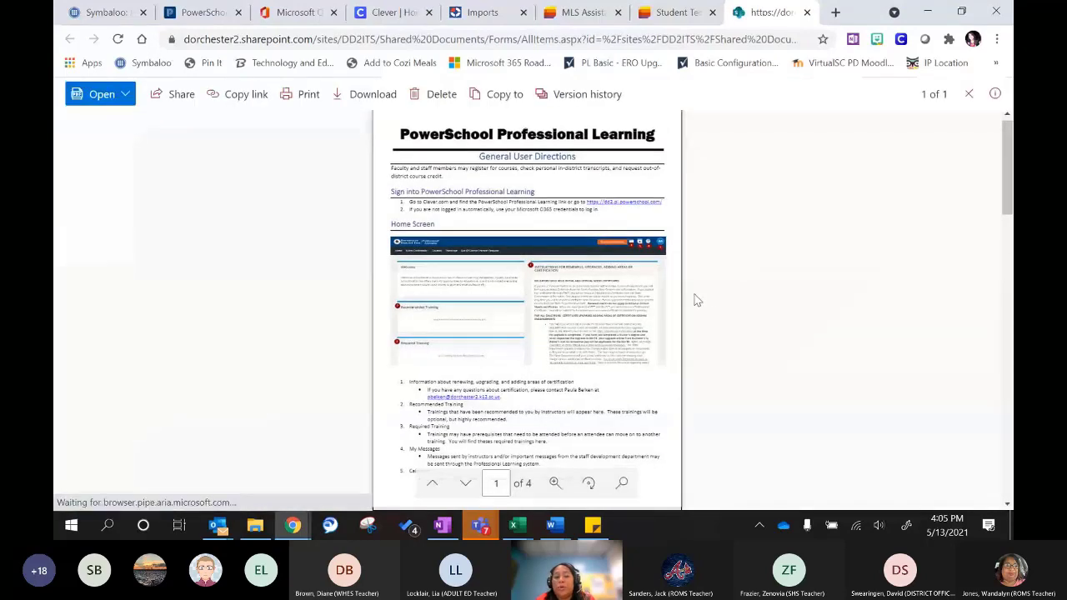
scroll(688, 303, "down", 3)
scroll(684, 306, "down", 3)
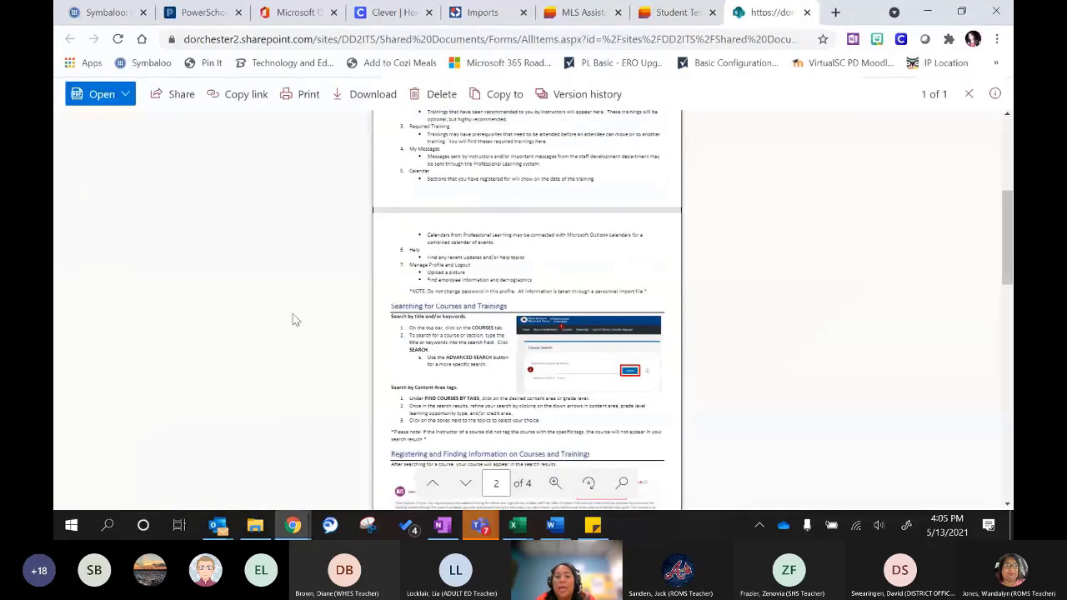
left_click(441, 527)
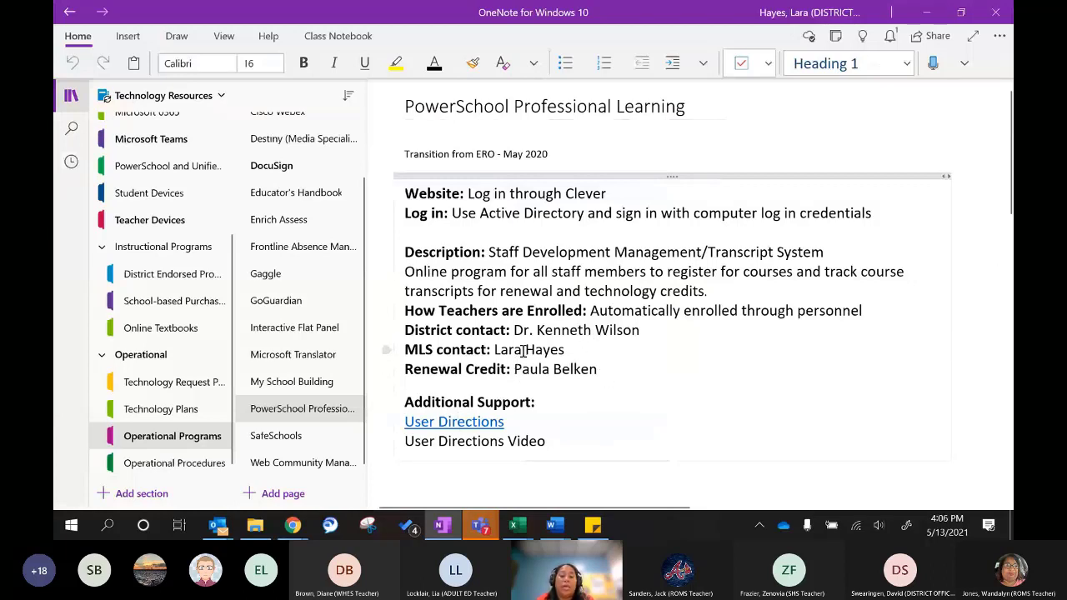
Switch to the Teams meeting window and stop sharing the screen
mouse_move(479, 524)
left_click(474, 432)
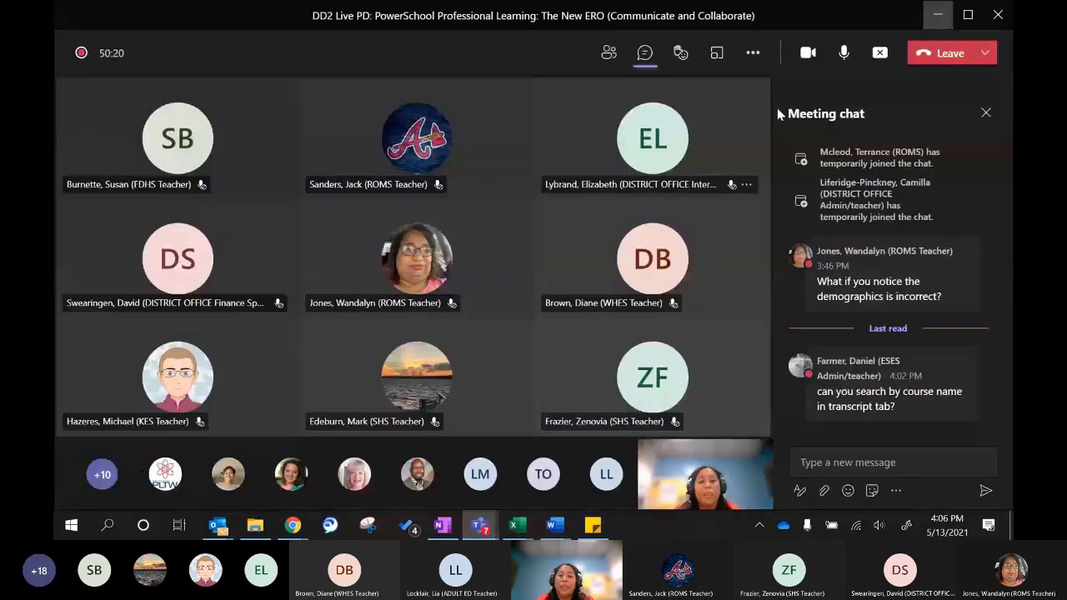
left_click(880, 54)
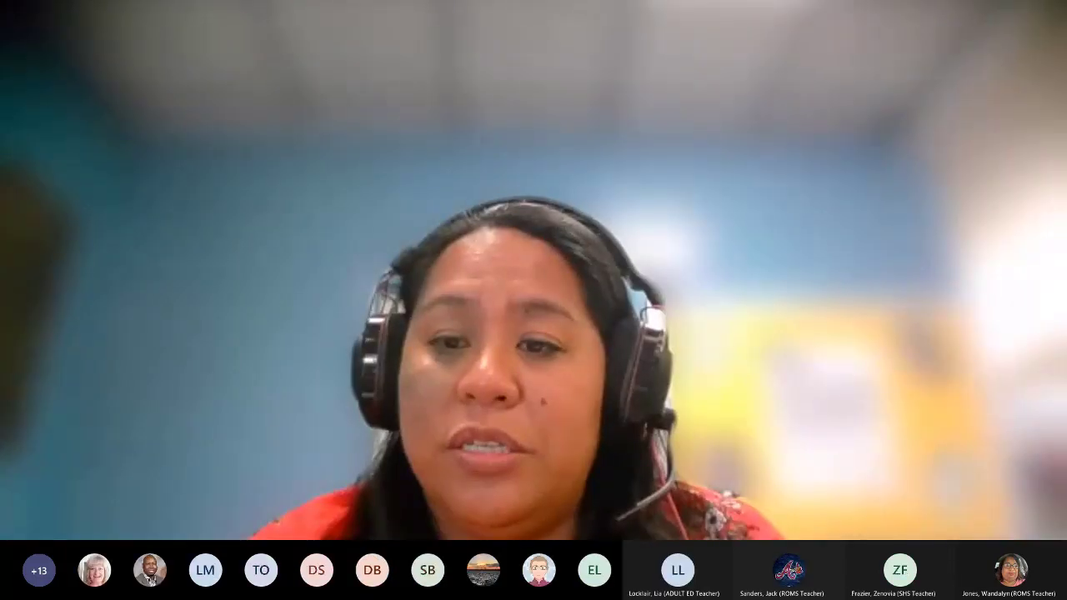